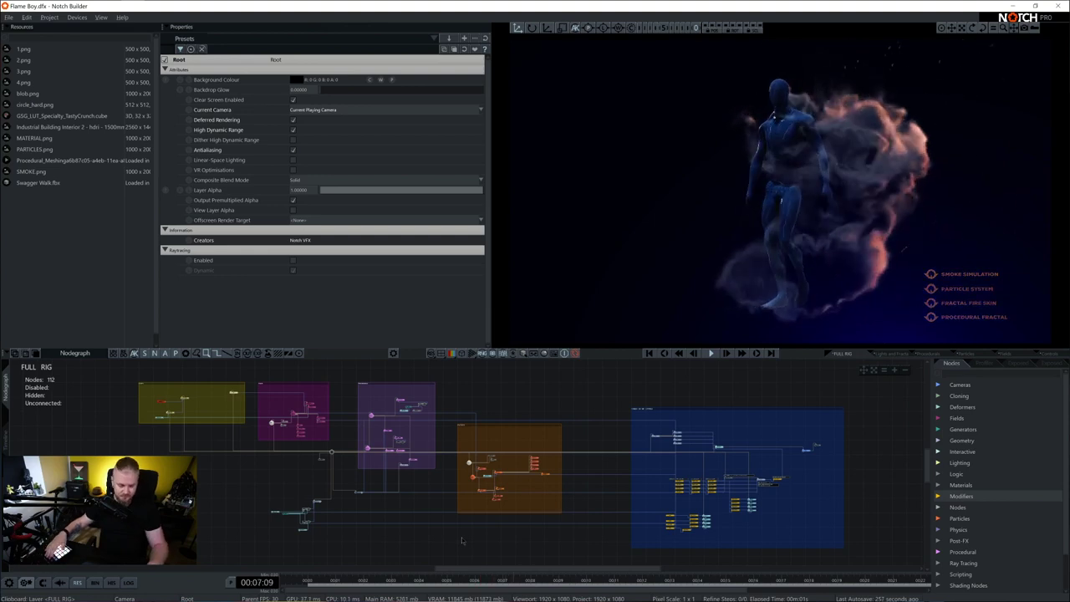
Solo the Lights and Fractal material layer in the timeline and open its nodegraph.
{"action": "left_click", "coordinate": [8, 432]}
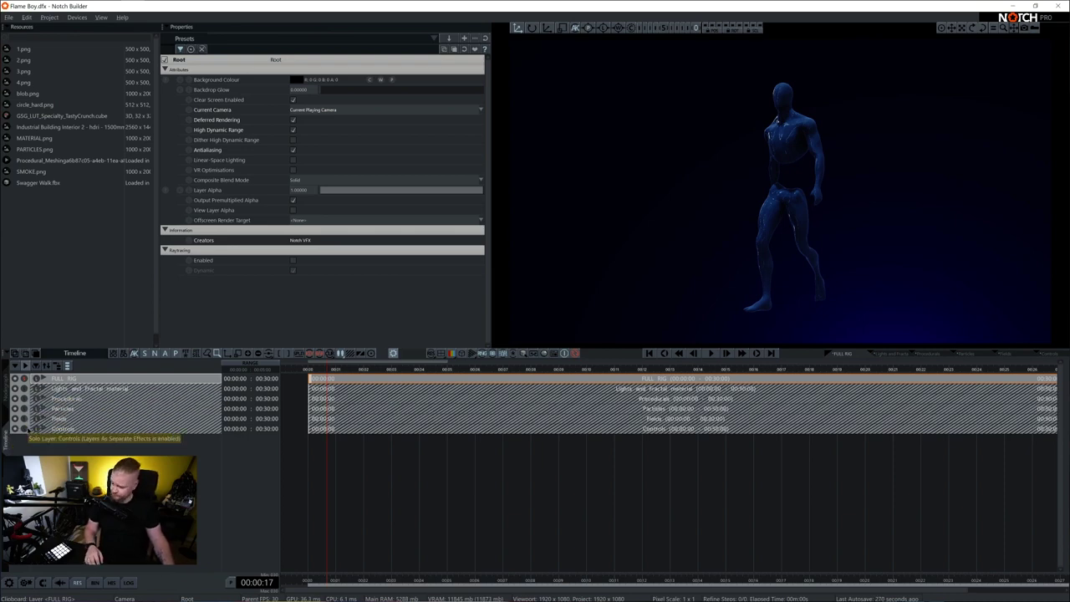
{"action": "left_click", "coordinate": [34, 390]}
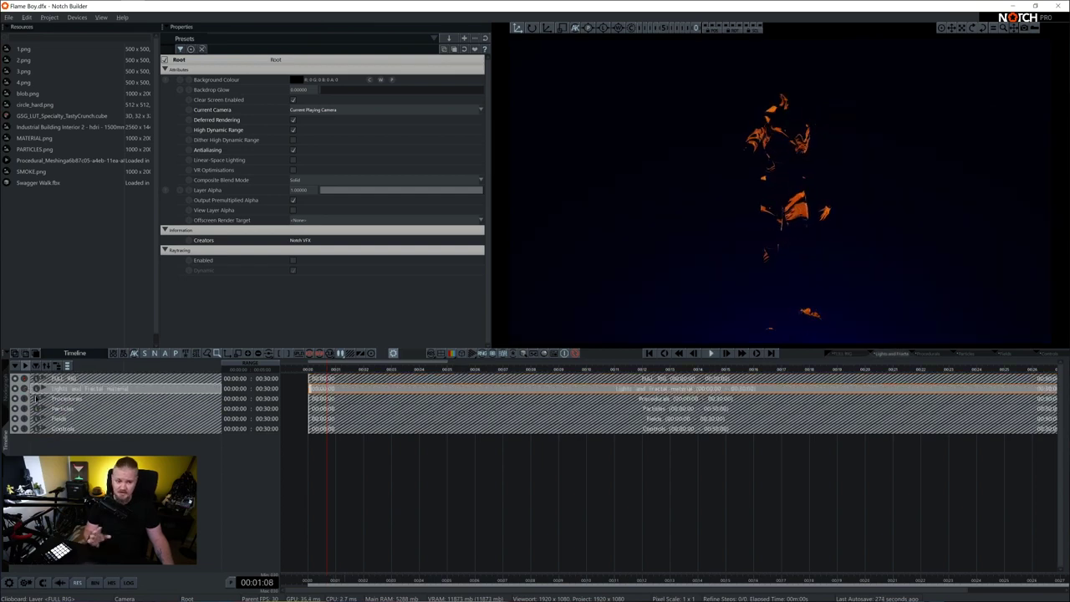
{"action": "double_click", "coordinate": [107, 389]}
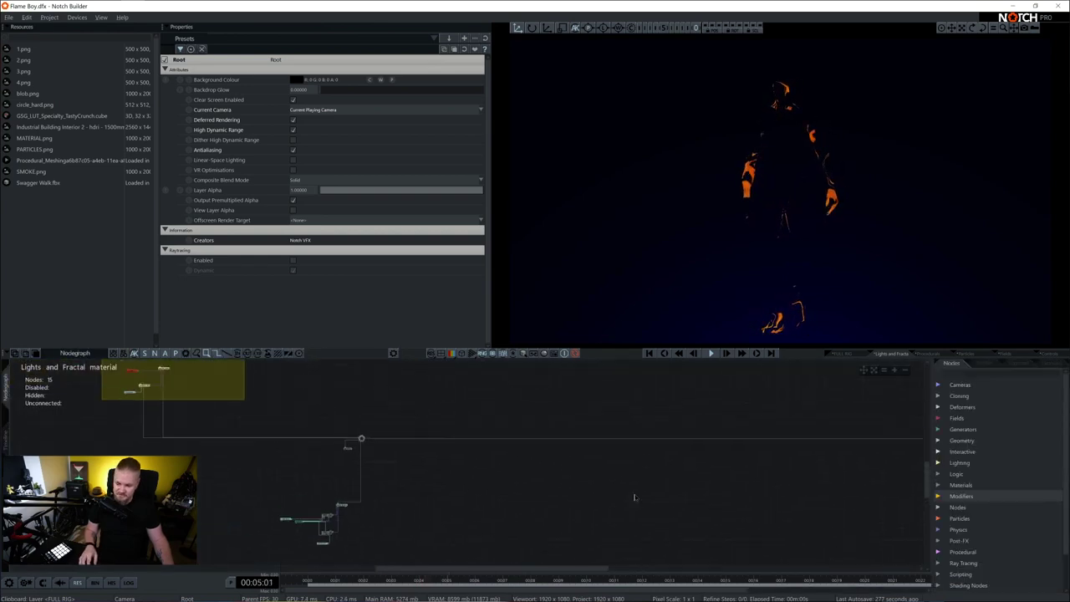
Examine the attributes of the Voxel Cone Lighting and Bounding Box nodes in the yellow lighting group.
{"action": "middle_click_drag", "start_coordinate": [687, 500], "coordinate": [792, 508]}
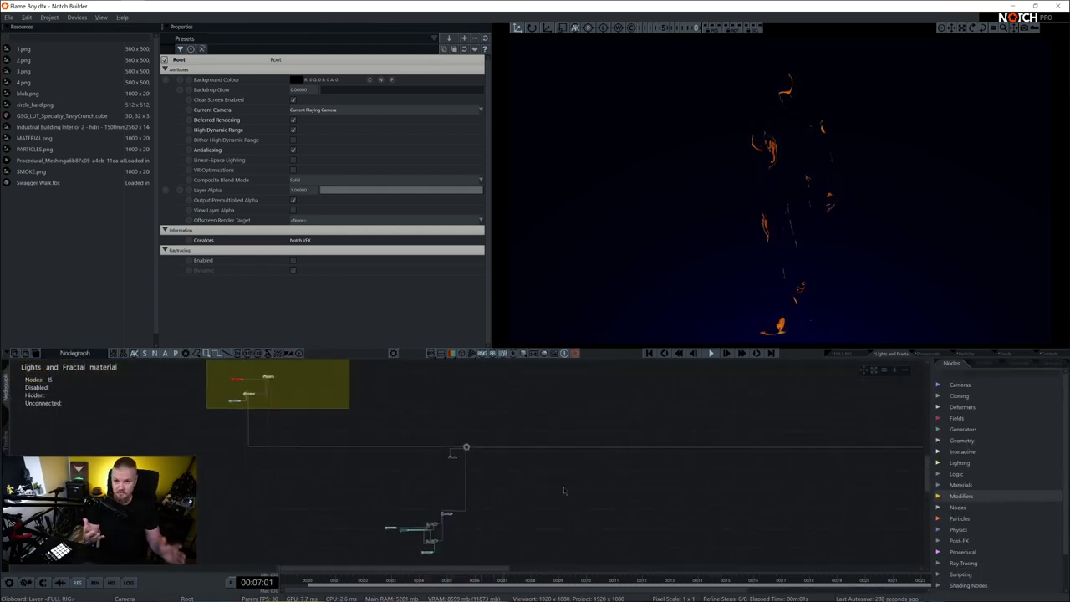
{"action": "middle_click_drag", "start_coordinate": [490, 440], "coordinate": [667, 469]}
{"action": "scroll", "coordinate": [585, 476], "scroll_direction": "up", "scroll_amount": 3}
{"action": "scroll", "coordinate": [668, 468], "scroll_direction": "up", "scroll_amount": 3}
{"action": "middle_click_drag", "start_coordinate": [582, 452], "coordinate": [735, 491]}
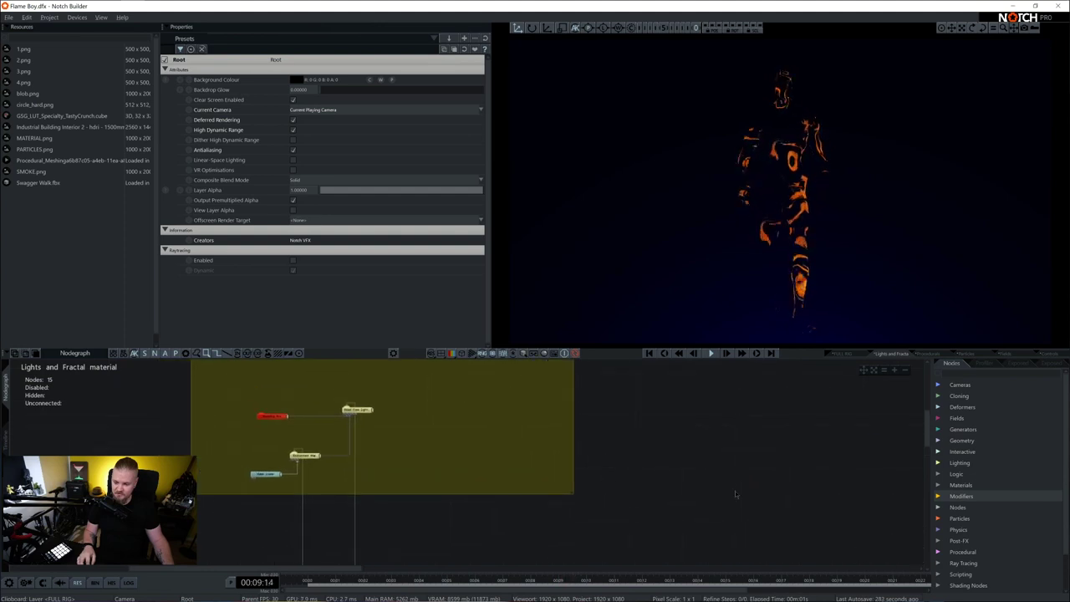
{"action": "left_click", "coordinate": [352, 410]}
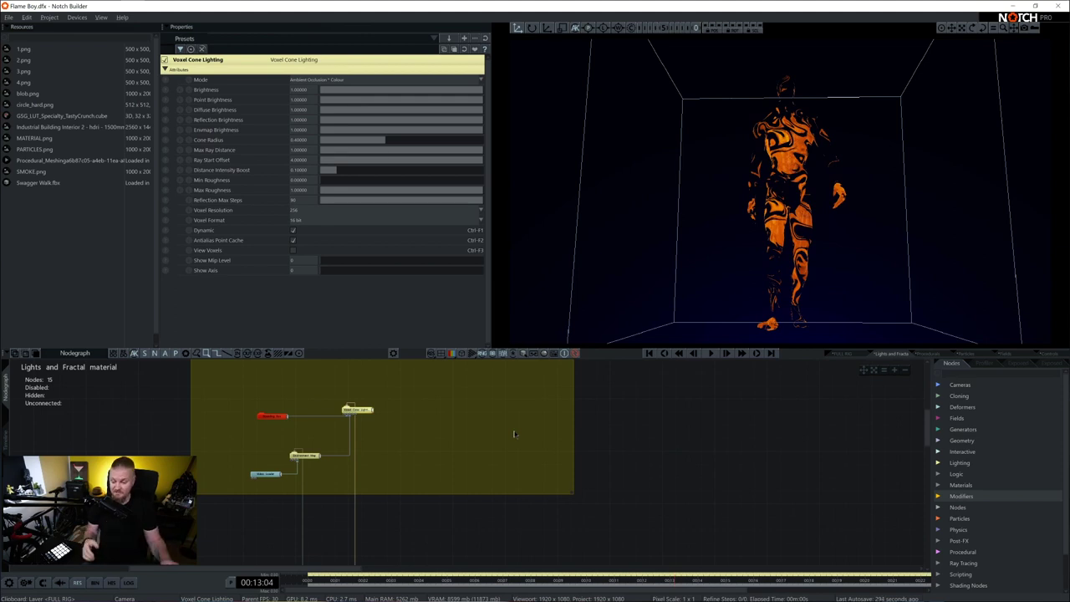
{"action": "left_click", "coordinate": [273, 416]}
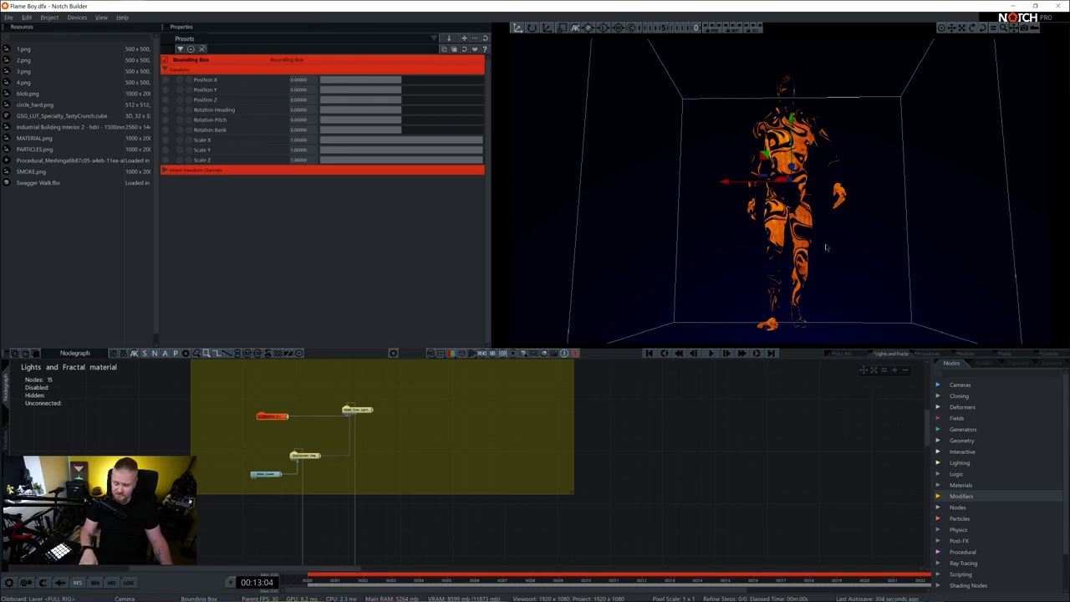
Inspect the bounding box around the character from the Orbit View and its connection to the Voxel Cone Lighting node.
{"action": "key", "text": "5"}
{"action": "middle_click_drag", "start_coordinate": [799, 217], "coordinate": [766, 183]}
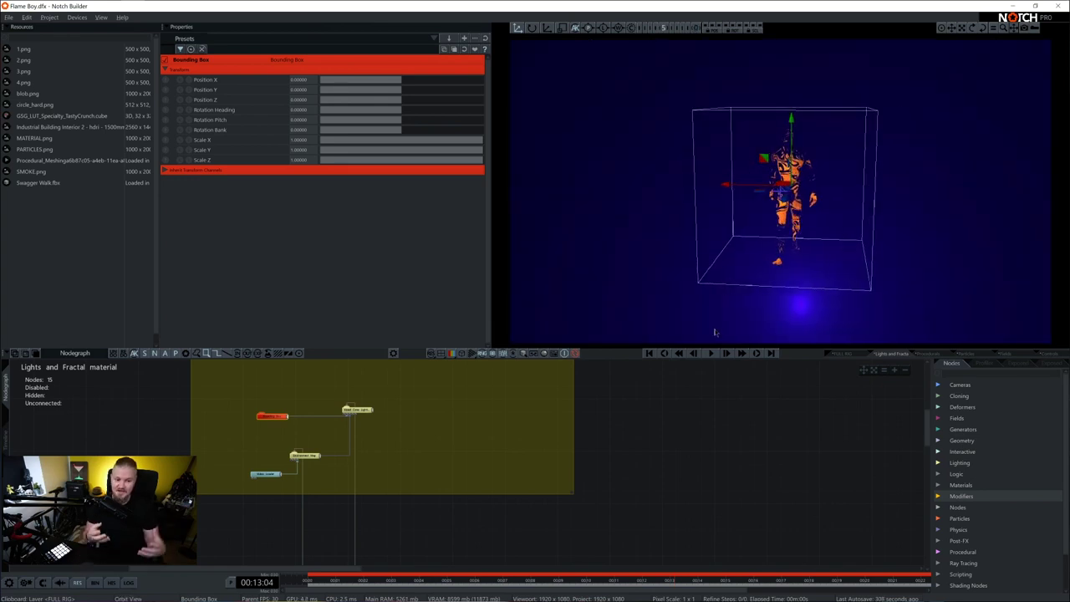
{"action": "scroll", "coordinate": [438, 430], "scroll_direction": "up", "scroll_amount": 5}
{"action": "middle_click_drag", "start_coordinate": [444, 430], "coordinate": [757, 492]}
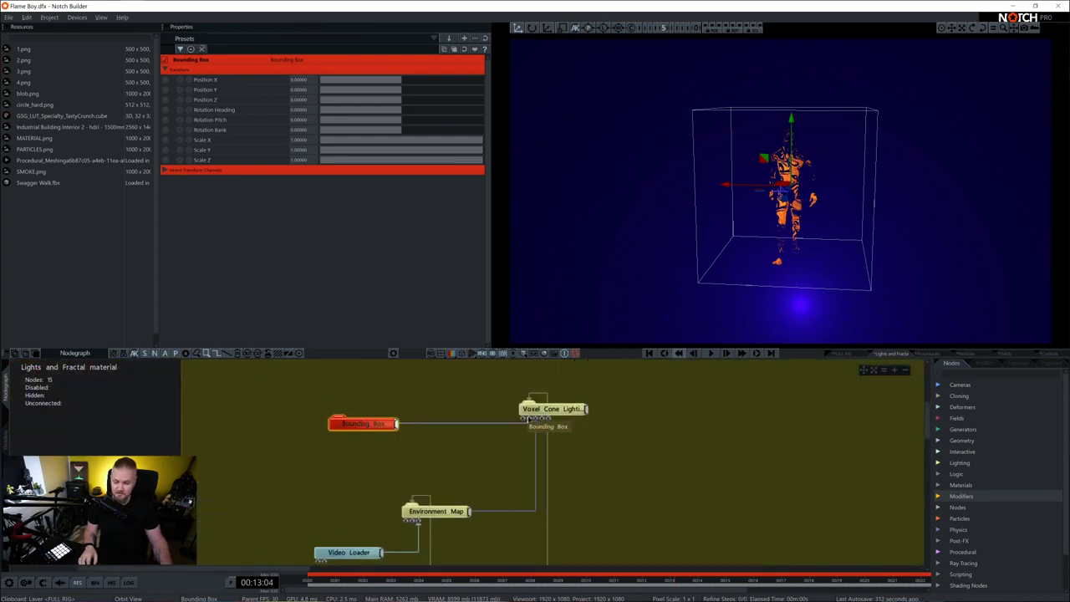
Trace the lighting nodes' connections to the Root node and show the Root attributes.
{"action": "scroll", "coordinate": [528, 419], "scroll_direction": "down", "scroll_amount": 5}
{"action": "middle_click_drag", "start_coordinate": [680, 534], "coordinate": [547, 461]}
{"action": "middle_click_drag", "start_coordinate": [599, 505], "coordinate": [505, 473]}
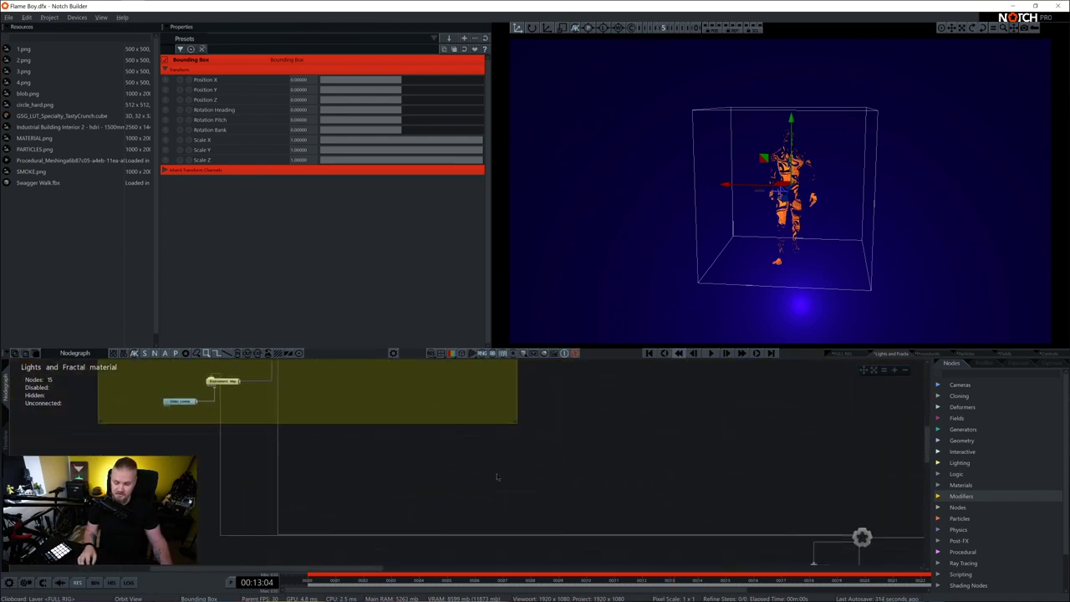
{"action": "left_click", "coordinate": [854, 489]}
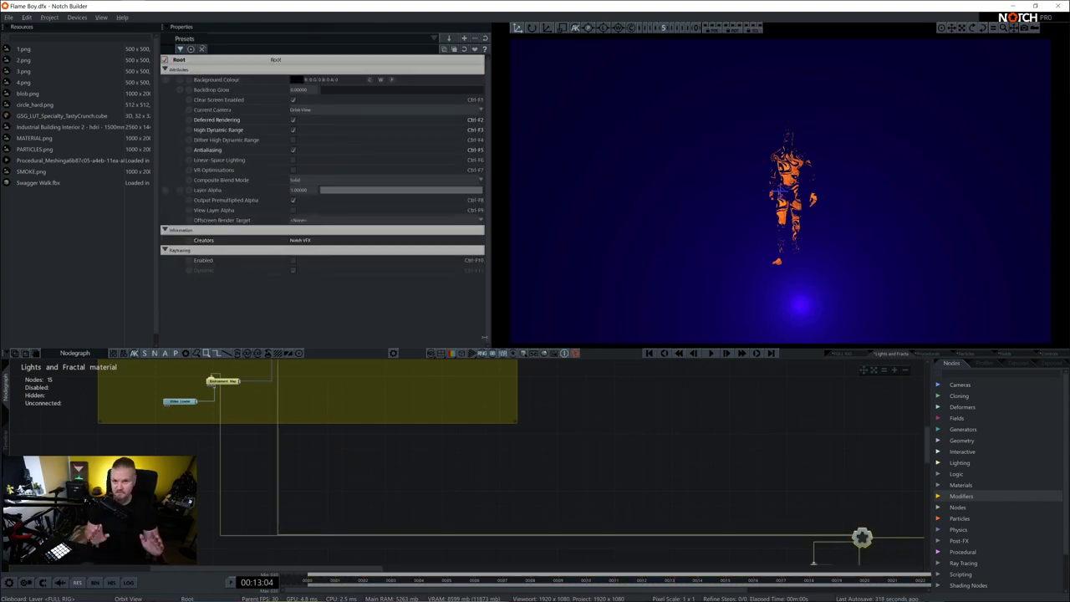
{"action": "scroll", "coordinate": [413, 456], "scroll_direction": "down", "scroll_amount": 3}
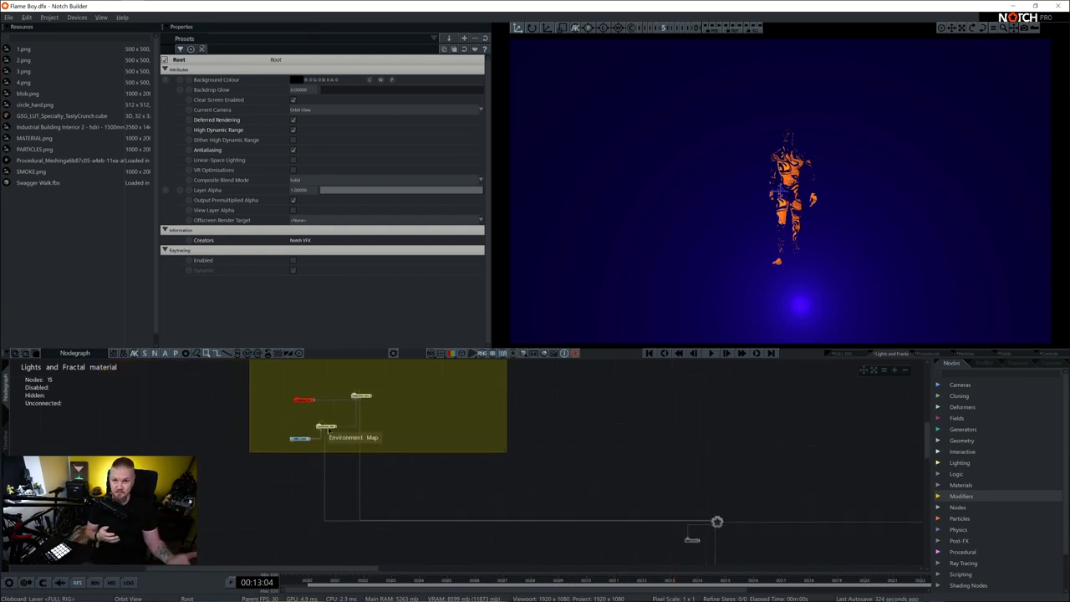
Disconnect both Material nodes from the Imported 3D Scene node.
{"action": "middle_click_drag", "start_coordinate": [726, 490], "coordinate": [409, 355]}
{"action": "middle_click_drag", "start_coordinate": [523, 430], "coordinate": [617, 368]}
{"action": "middle_click_drag", "start_coordinate": [555, 425], "coordinate": [586, 425]}
{"action": "scroll", "coordinate": [672, 438], "scroll_direction": "up", "scroll_amount": 3}
{"action": "middle_click_drag", "start_coordinate": [672, 438], "coordinate": [707, 442]}
{"action": "scroll", "coordinate": [707, 443], "scroll_direction": "up", "scroll_amount": 2}
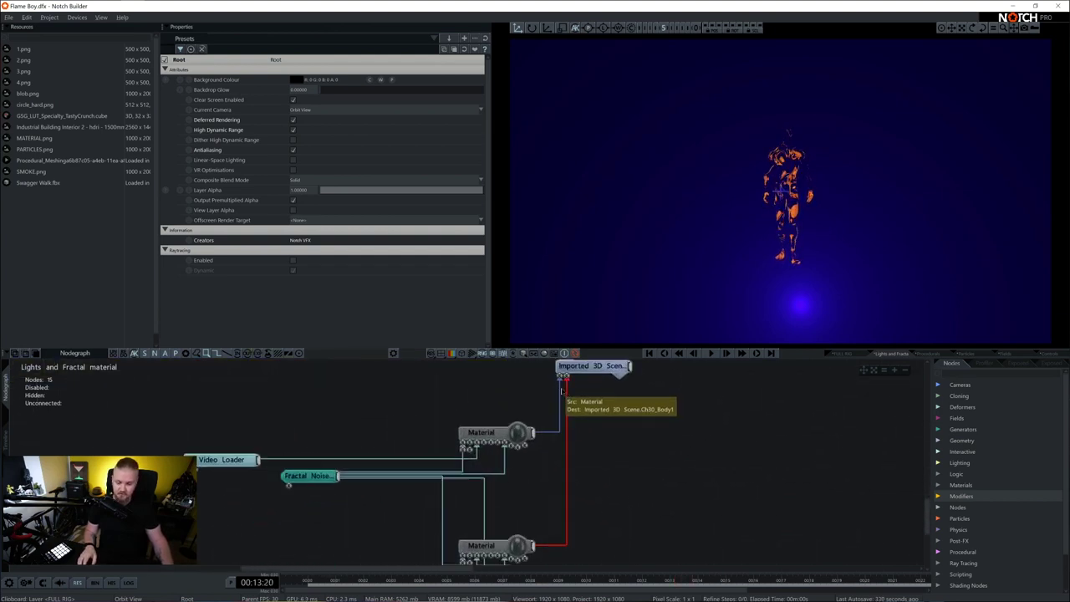
{"action": "left_click", "coordinate": [563, 387]}
{"action": "key", "text": "Delete"}
{"action": "left_click", "coordinate": [560, 386]}
{"action": "key", "text": "Delete"}
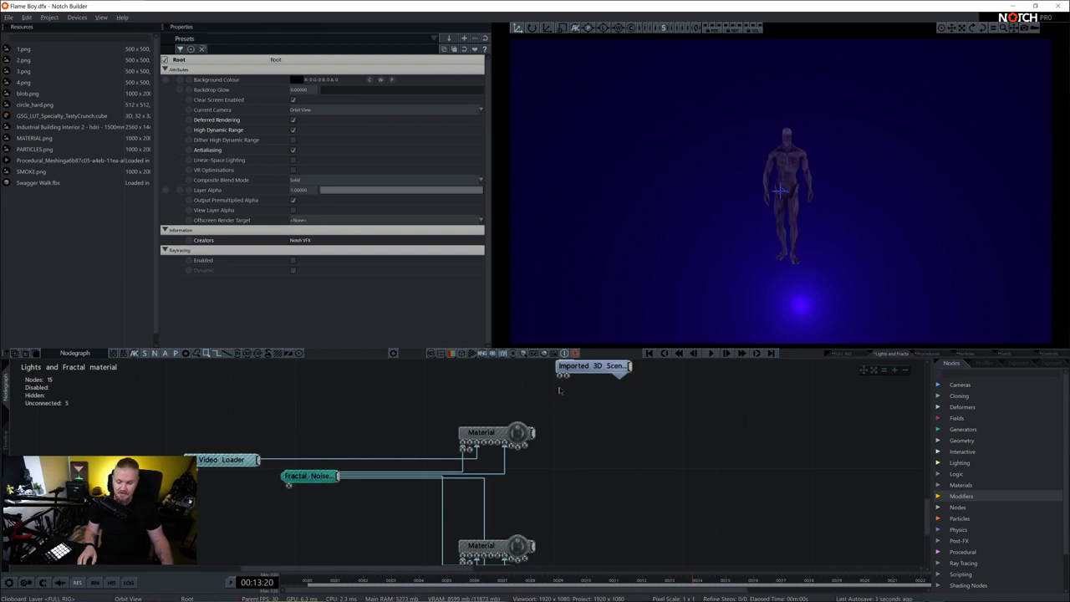
Select the Imported 3D Scene node and inspect the Swagger Walk.fbx character and its playback up close in the viewport.
{"action": "left_click", "coordinate": [595, 368]}
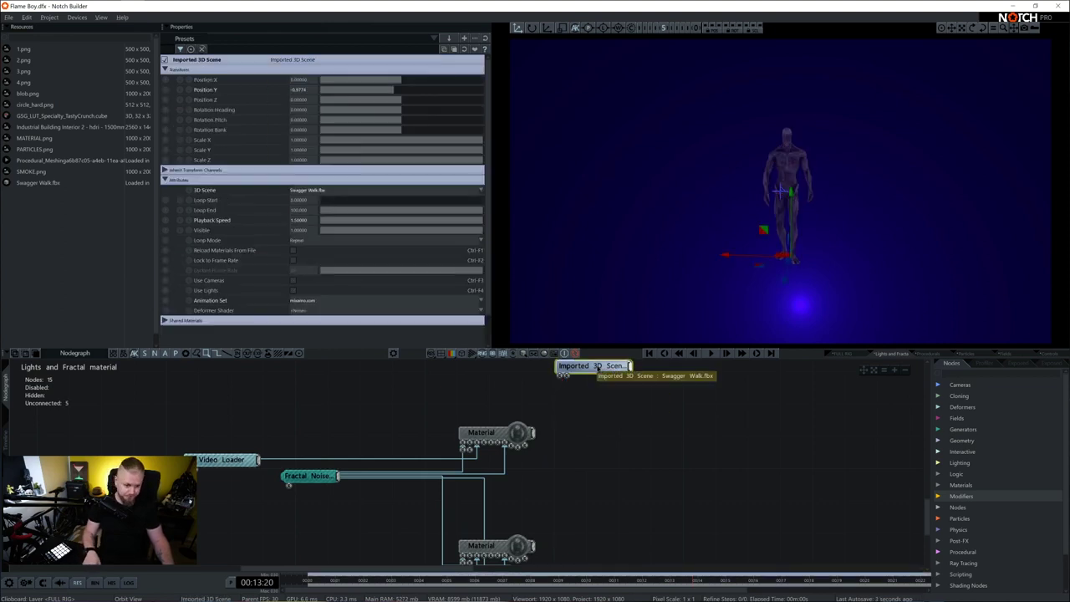
{"action": "scroll", "coordinate": [886, 225], "scroll_direction": "up", "scroll_amount": 6}
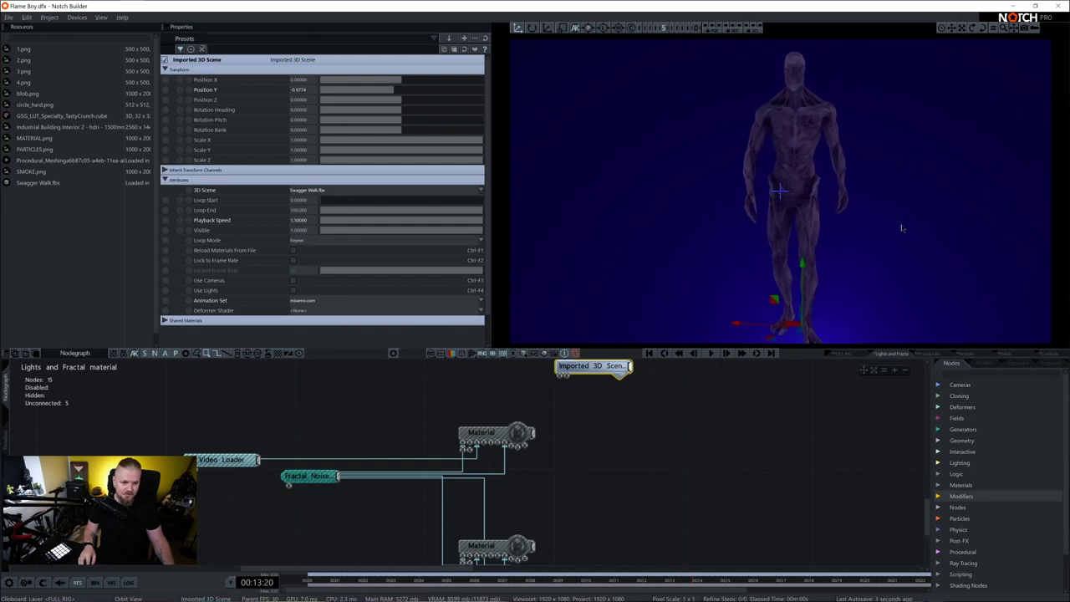
{"action": "key", "text": "space"}
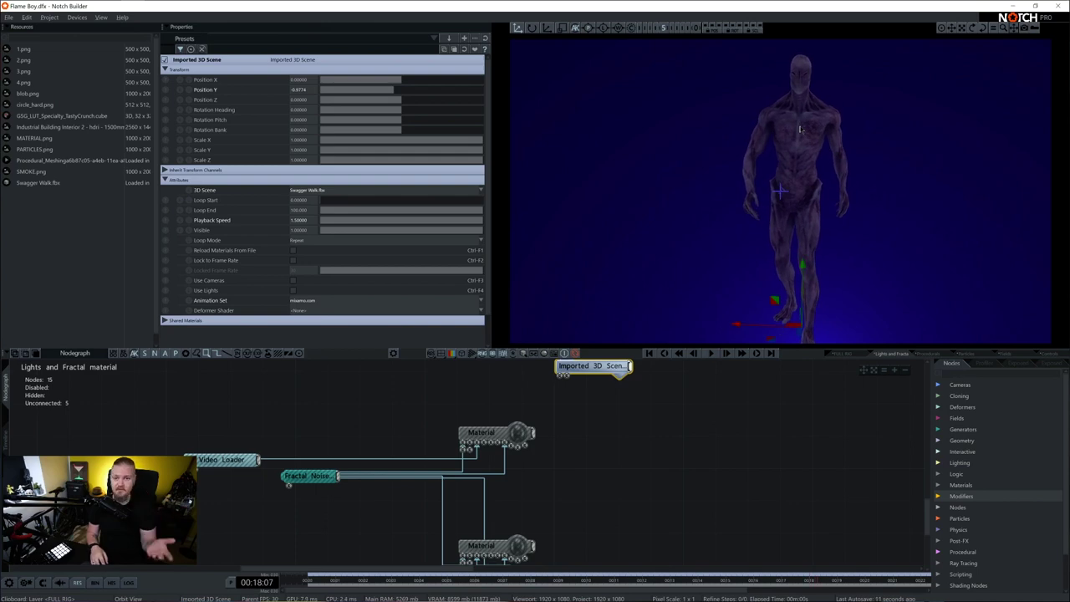
Switch to the Mixamo website in the browser and look through its Characters and Animations libraries.
{"action": "key", "text": "alt+Tab"}
{"action": "key", "text": "Tab"}
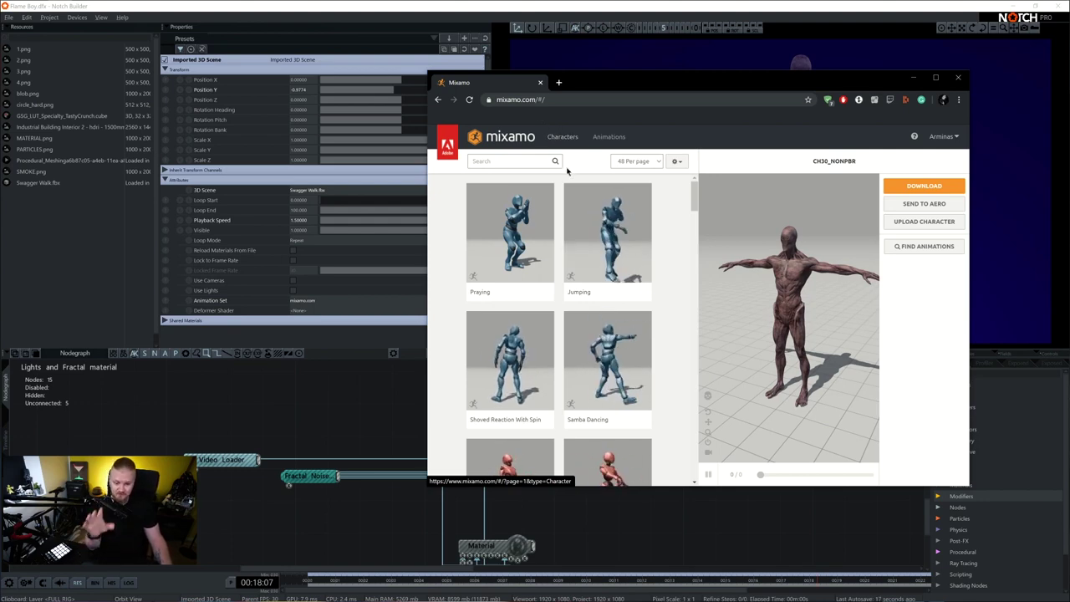
{"action": "left_click", "coordinate": [567, 138]}
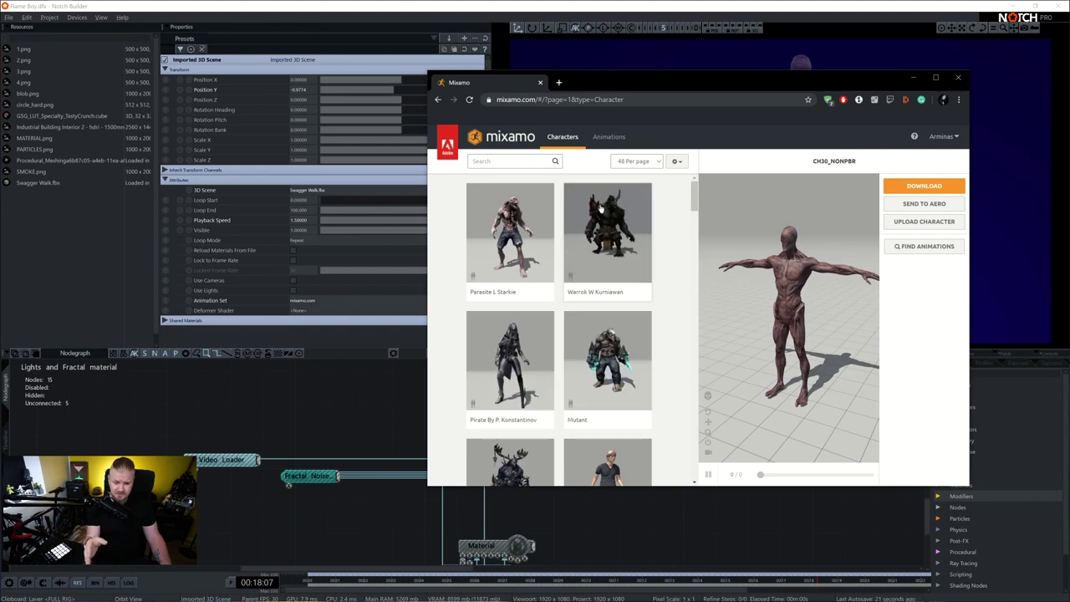
{"action": "left_click", "coordinate": [611, 137]}
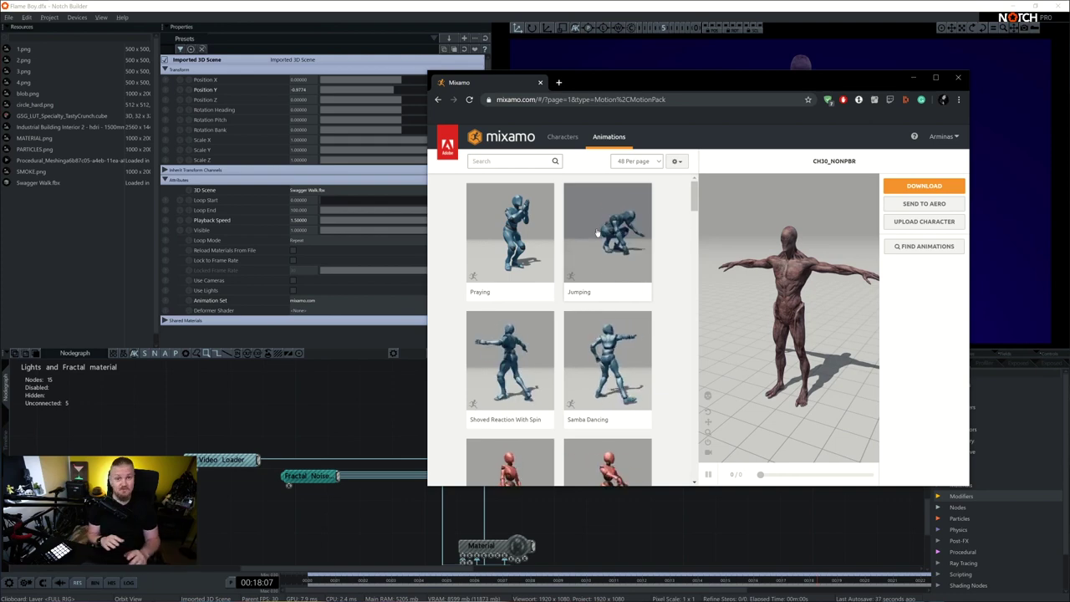
Switch back to Notch Builder and connect the two Material nodes to the Ch30_Body and Ch30_Body1 inputs of the Imported 3D Scene.
{"action": "left_click", "coordinate": [381, 423]}
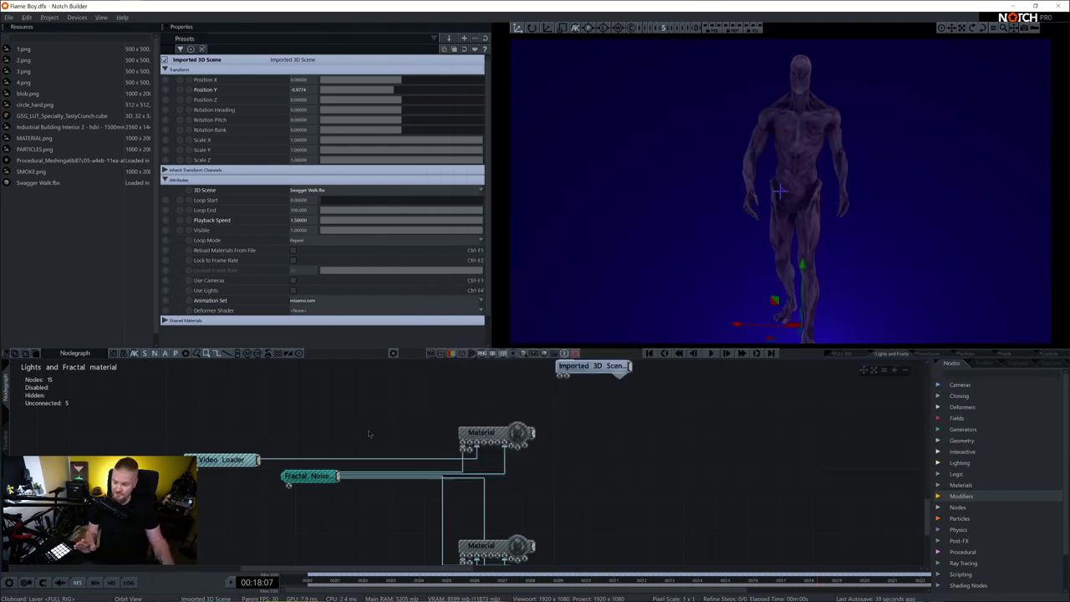
{"action": "middle_click_drag", "start_coordinate": [640, 479], "coordinate": [655, 464]}
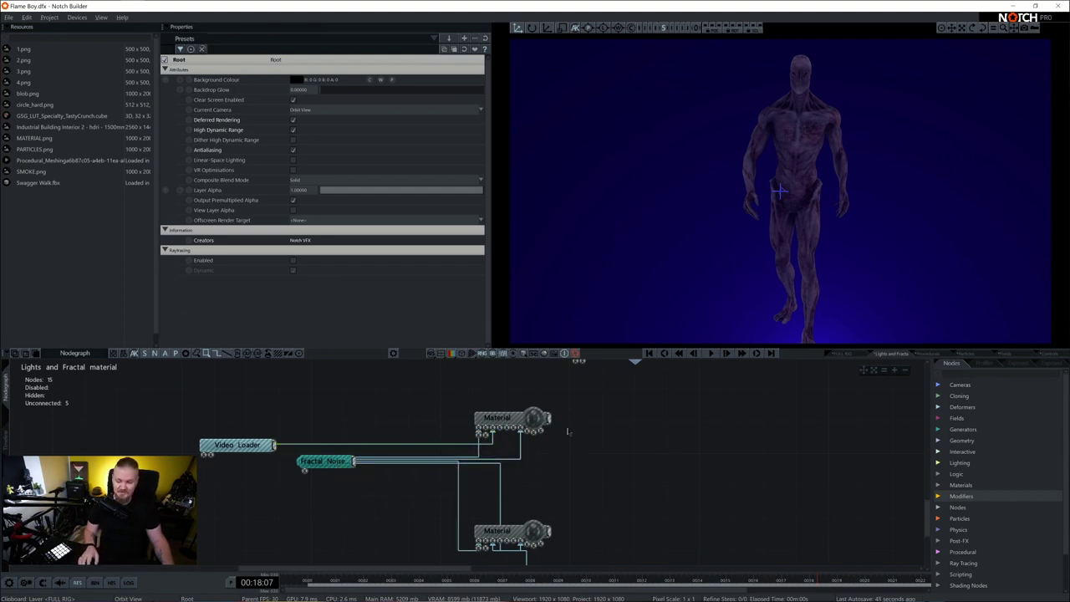
{"action": "middle_click_drag", "start_coordinate": [678, 473], "coordinate": [671, 513]}
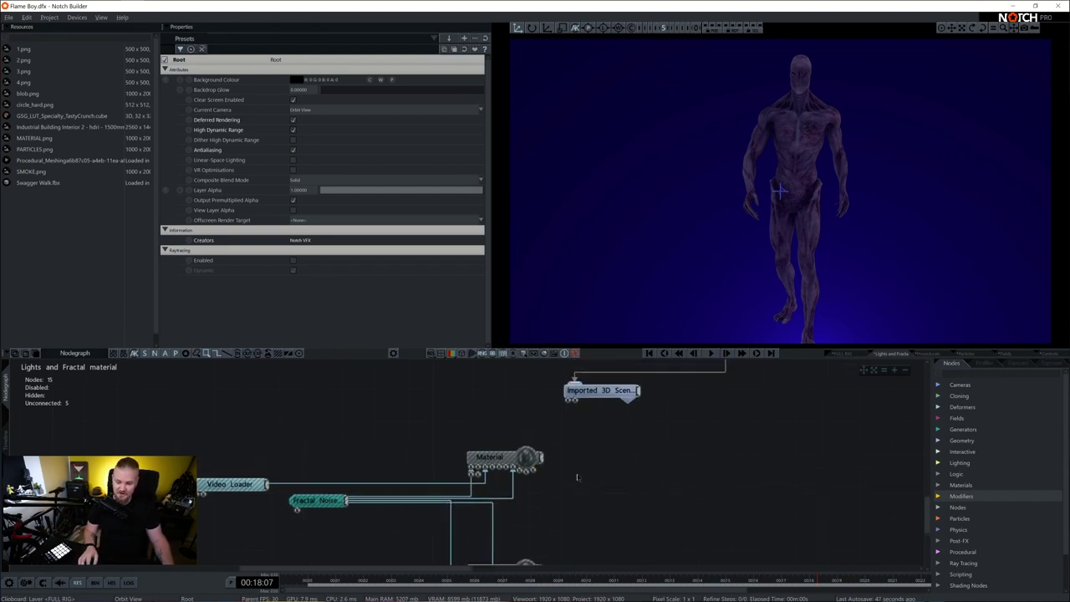
{"action": "left_click_drag", "start_coordinate": [541, 457], "coordinate": [567, 401]}
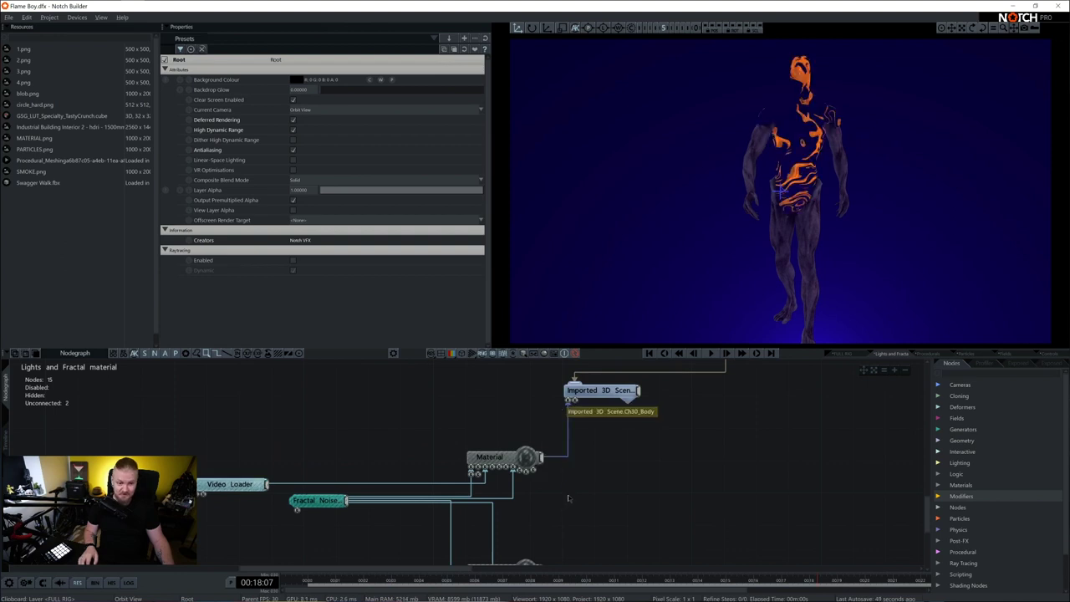
{"action": "middle_click_drag", "start_coordinate": [568, 519], "coordinate": [563, 491]}
{"action": "left_click_drag", "start_coordinate": [535, 542], "coordinate": [566, 372]}
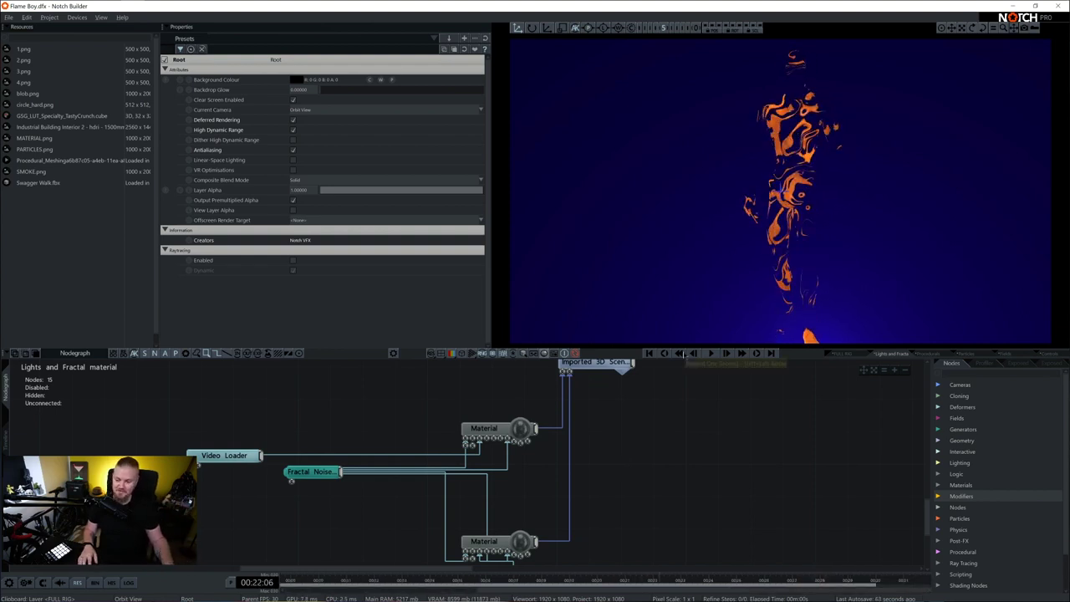
Rearrange the Video Loader and Fractal Noise nodes so they line up vertically, away from the Material nodes.
{"action": "middle_click_drag", "start_coordinate": [328, 496], "coordinate": [457, 491]}
{"action": "left_click_drag", "start_coordinate": [352, 452], "coordinate": [352, 420]}
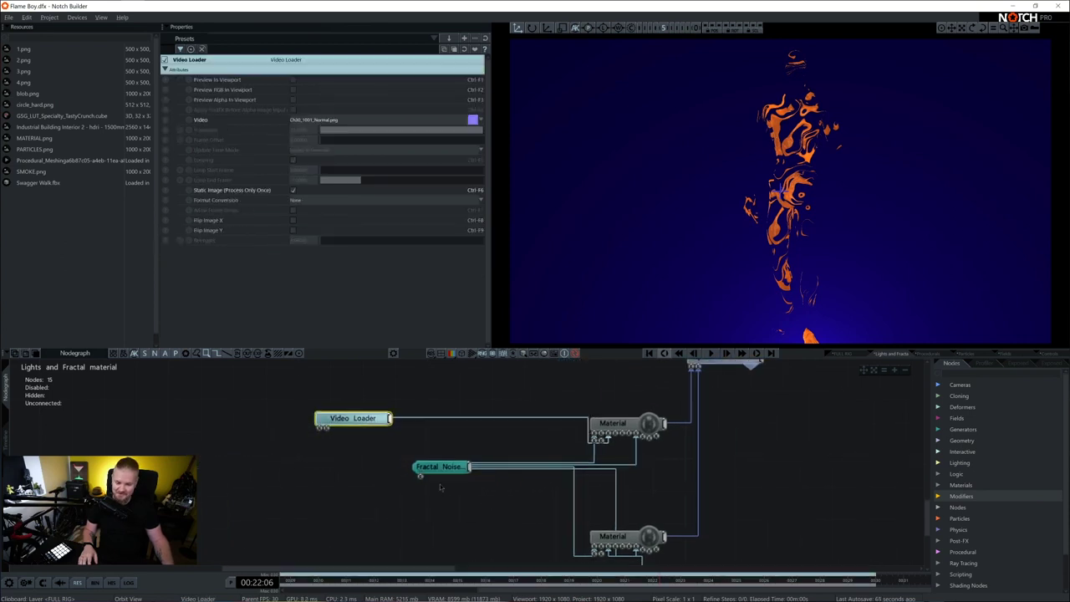
{"action": "left_click_drag", "start_coordinate": [446, 469], "coordinate": [349, 471]}
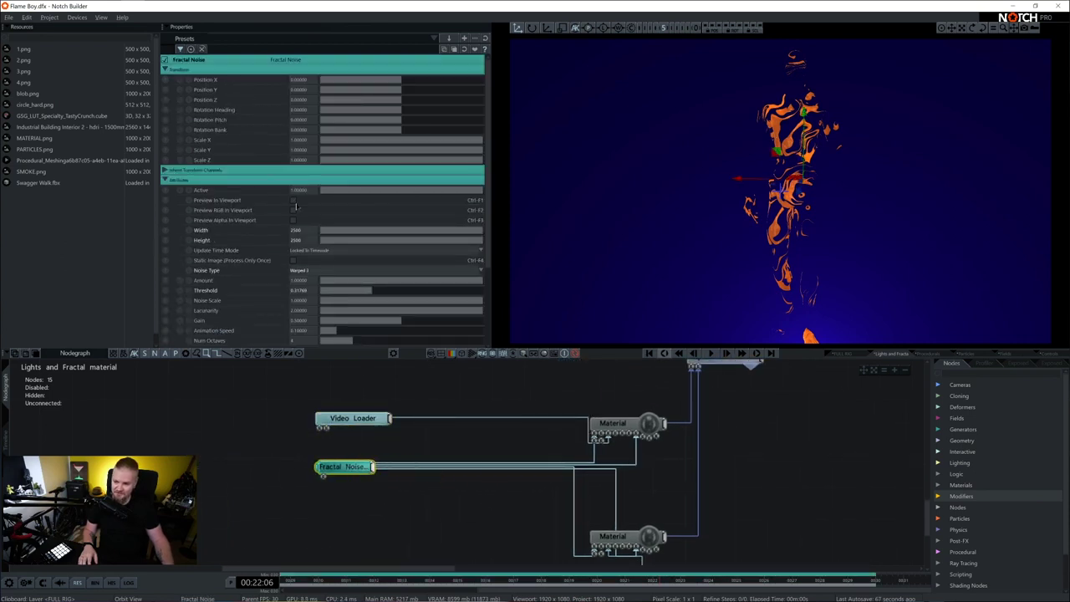
Preview the Fractal Noise in the viewport during playback and review its Noise Type and Rendering attributes.
{"action": "left_click", "coordinate": [292, 201]}
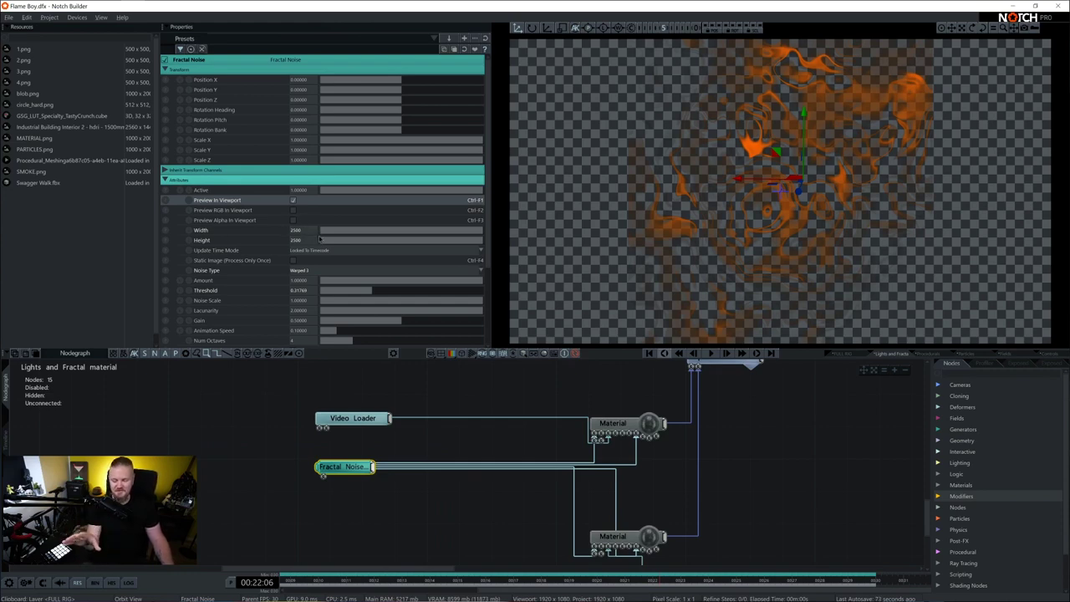
{"action": "scroll", "coordinate": [320, 242], "scroll_direction": "down", "scroll_amount": 1}
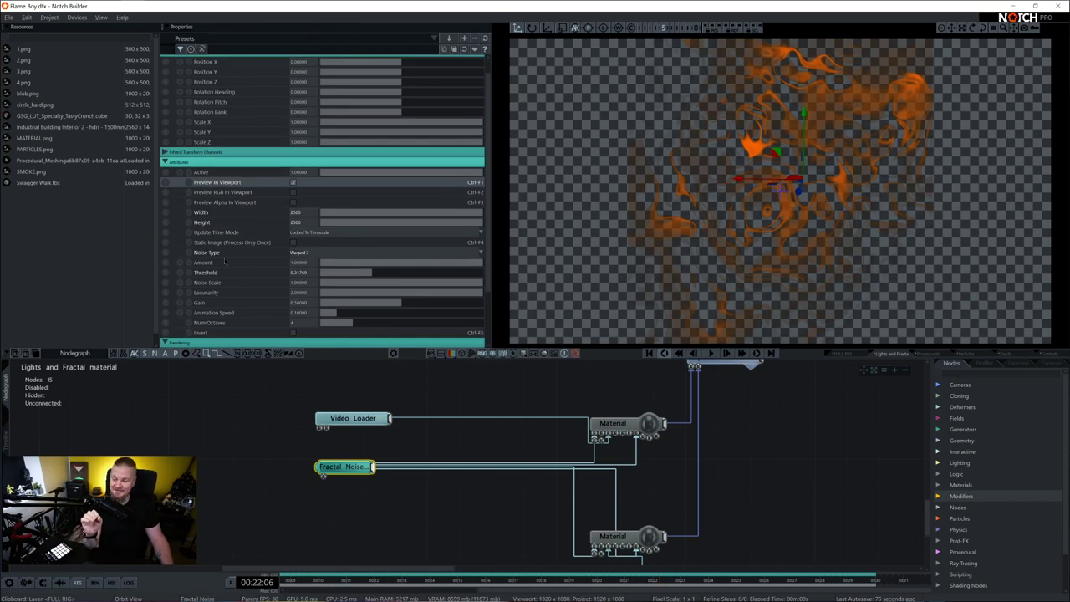
{"action": "left_click", "coordinate": [315, 253]}
{"action": "left_click", "coordinate": [317, 256]}
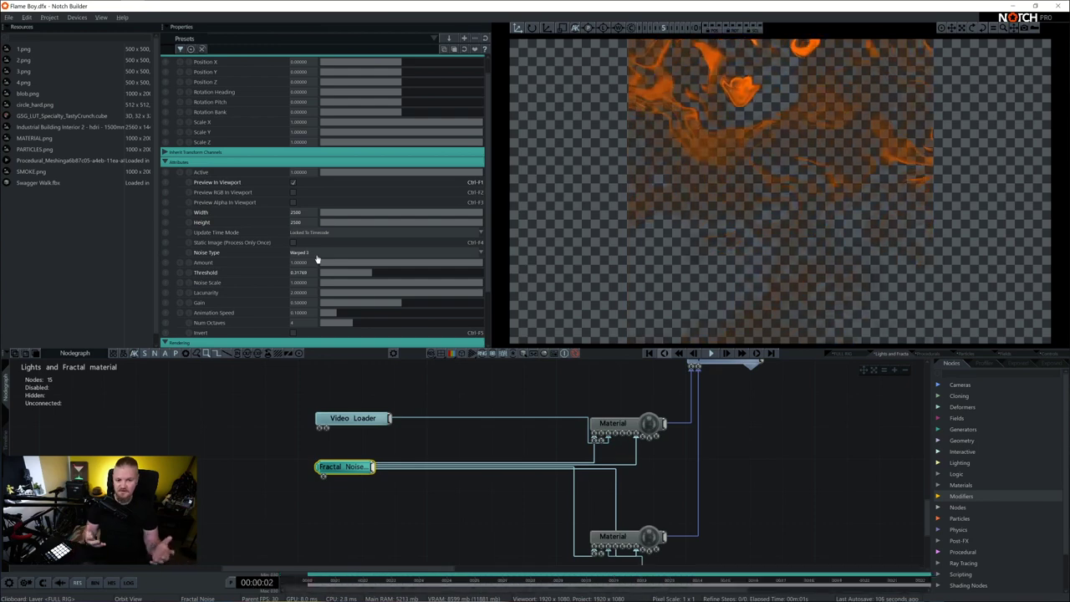
{"action": "scroll", "coordinate": [301, 276], "scroll_direction": "down", "scroll_amount": 3}
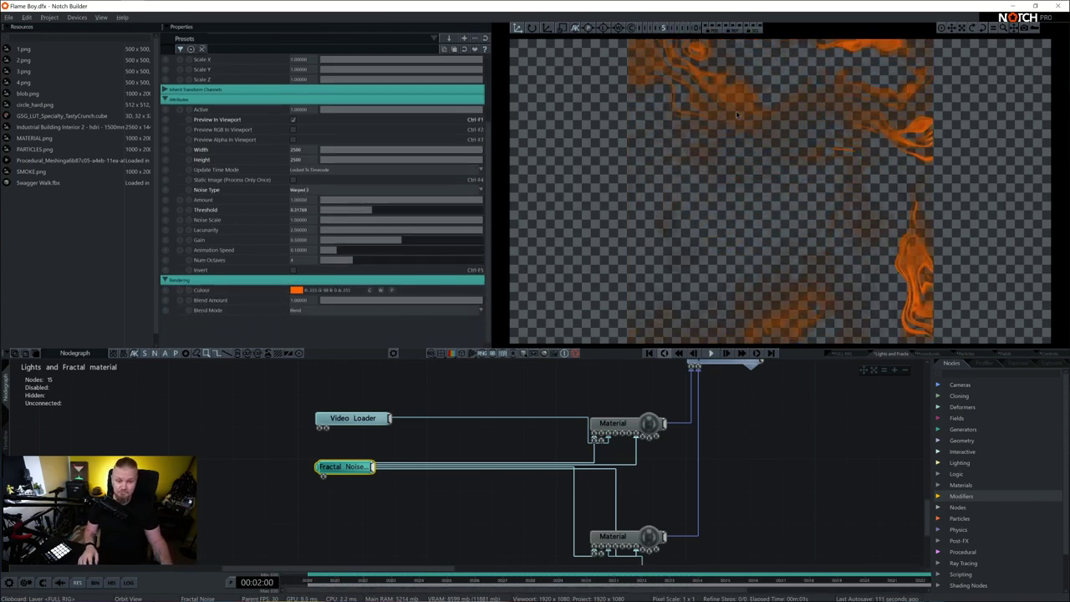
{"action": "key", "text": "space"}
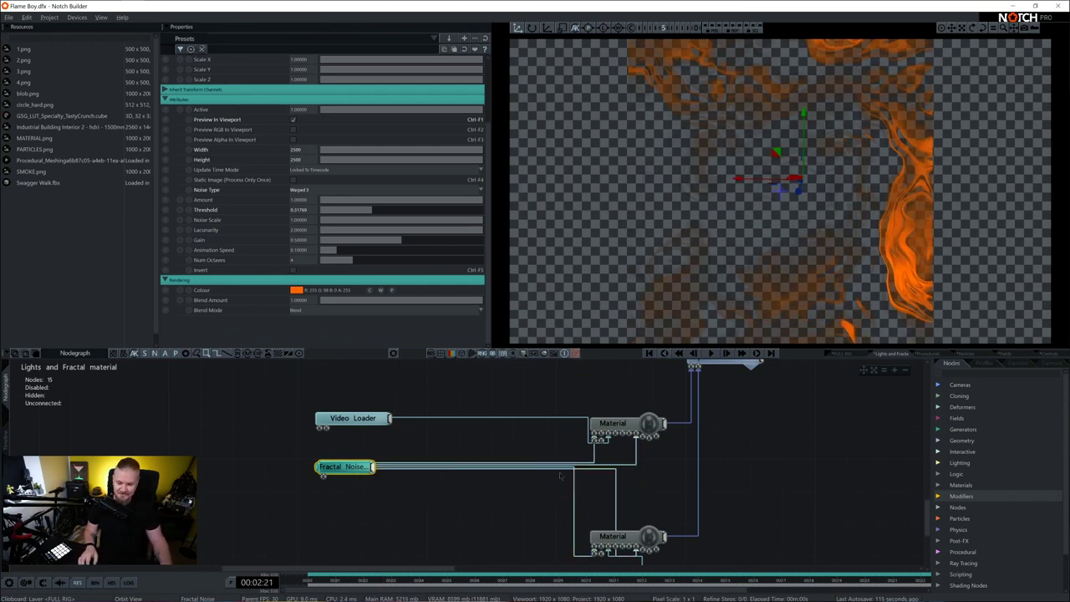
Turn off the Fractal Noise viewport preview and open the attributes of the upper Material node.
{"action": "scroll", "coordinate": [648, 449], "scroll_direction": "up", "scroll_amount": 1}
{"action": "middle_click_drag", "start_coordinate": [653, 448], "coordinate": [572, 439]}
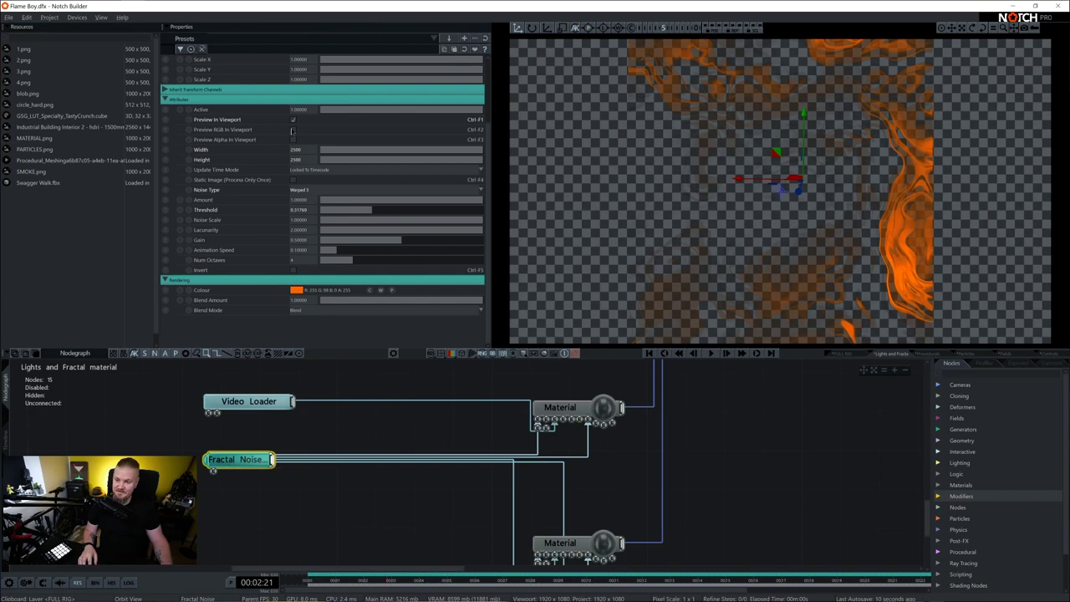
{"action": "key", "text": "ctrl+F1"}
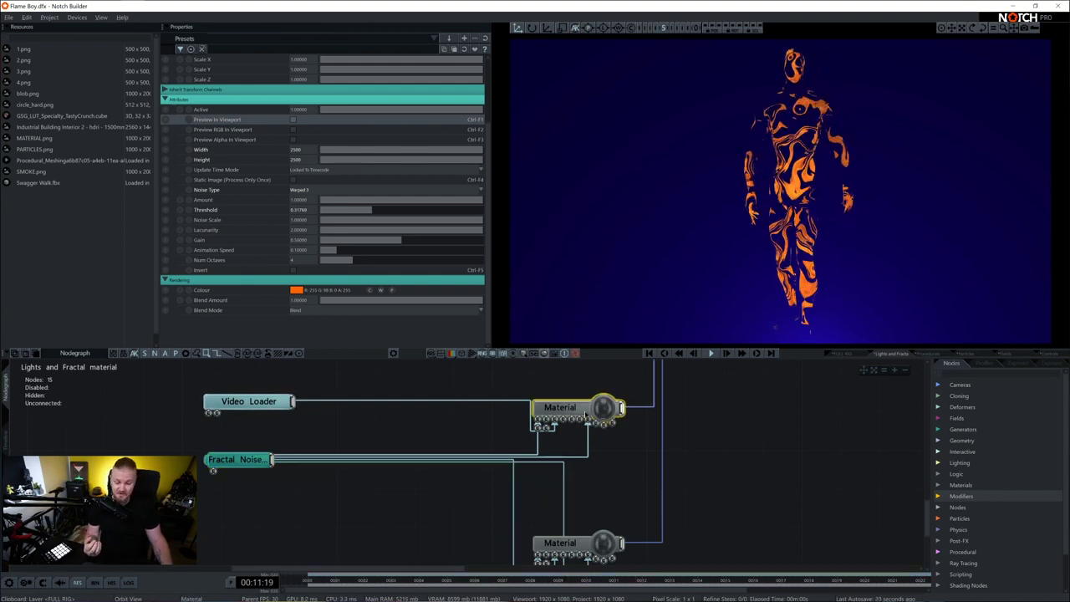
{"action": "left_click", "coordinate": [588, 414]}
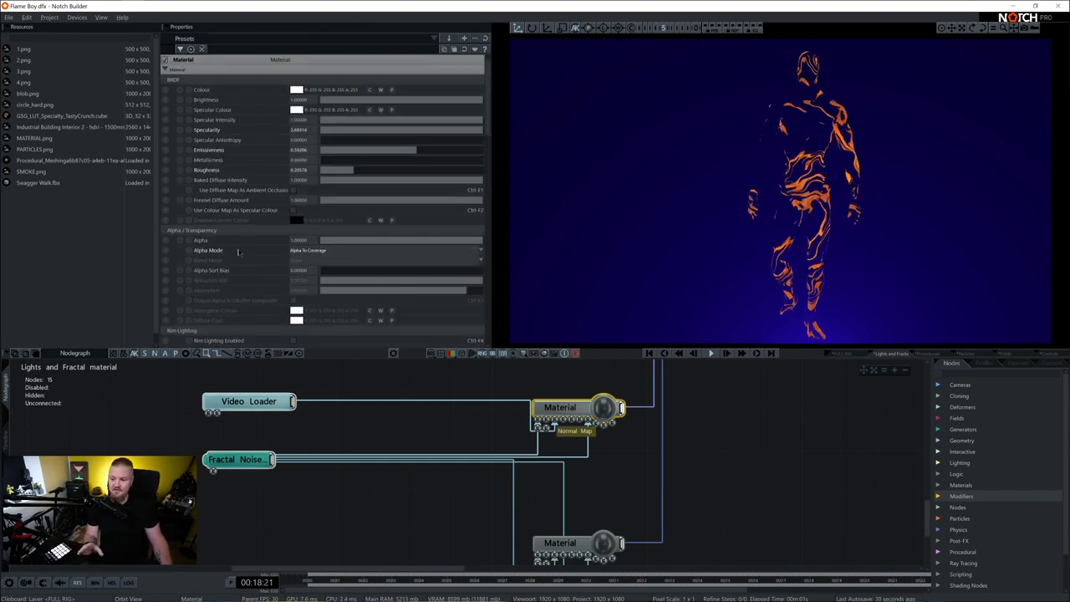
Review the Alpha Mode options of the upper Material node, keeping it on Alpha To Coverage.
{"action": "left_click", "coordinate": [310, 250]}
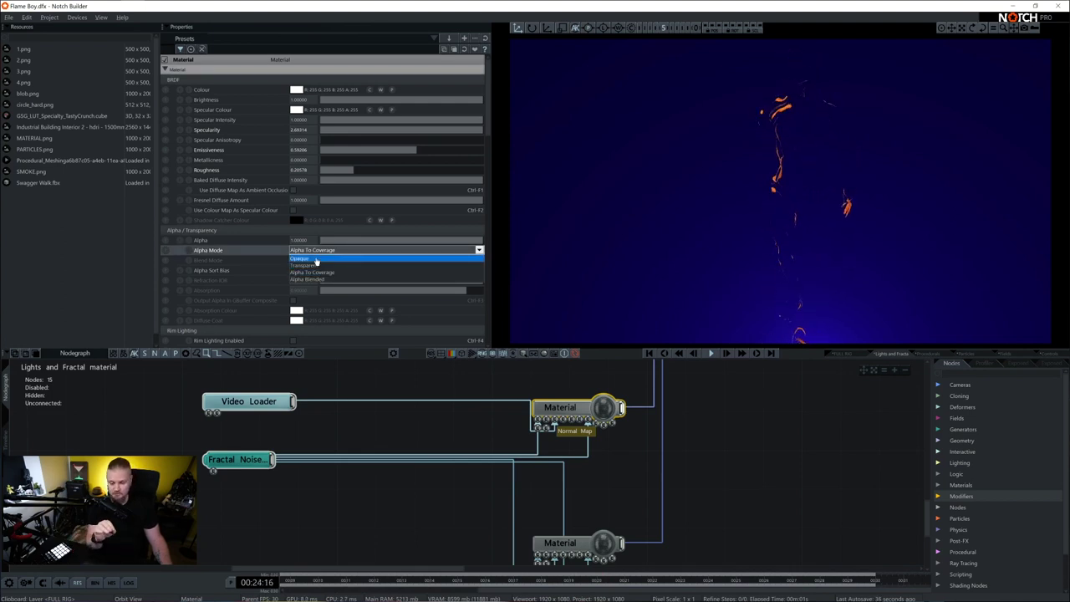
{"action": "left_click", "coordinate": [253, 254]}
{"action": "left_click", "coordinate": [325, 254]}
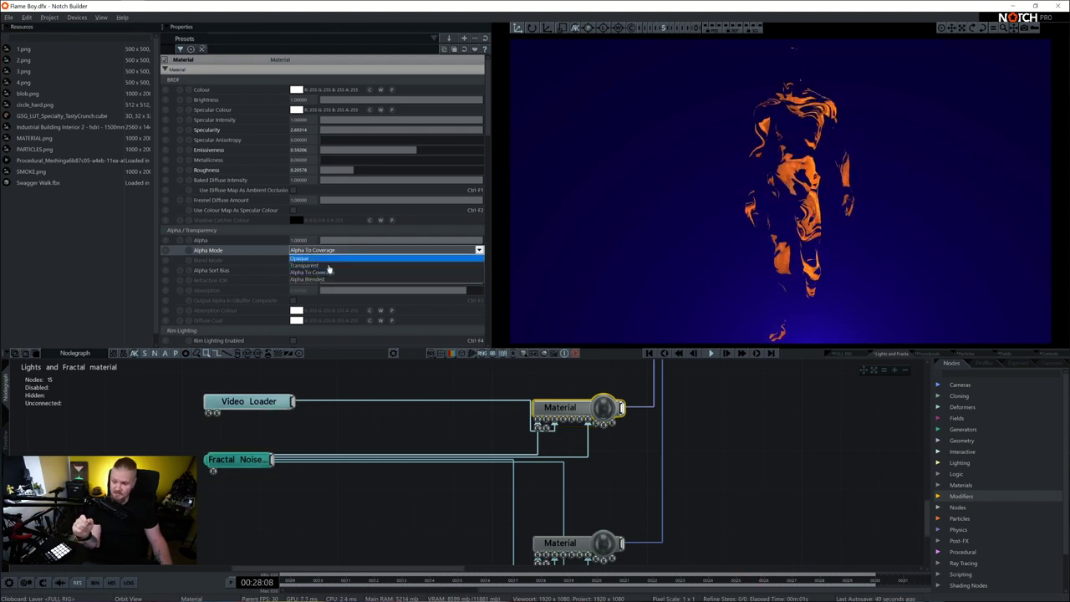
{"action": "left_click", "coordinate": [252, 255]}
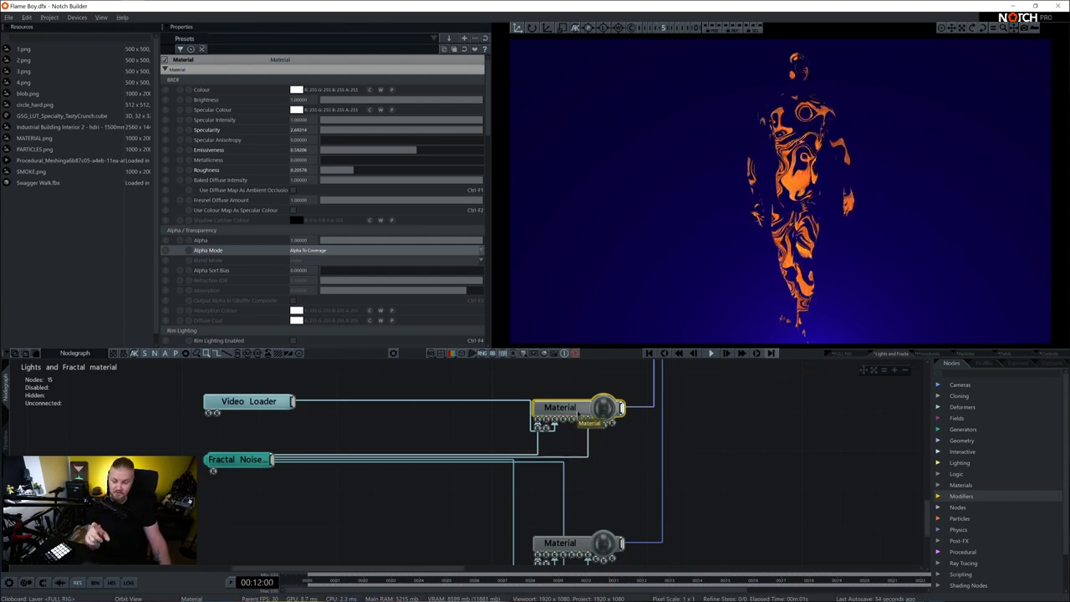
Select both Material nodes and review their attributes, check the Fractal Noise and upper Material attributes again, and clear the selection.
{"action": "left_click_drag", "start_coordinate": [581, 382], "coordinate": [584, 548]}
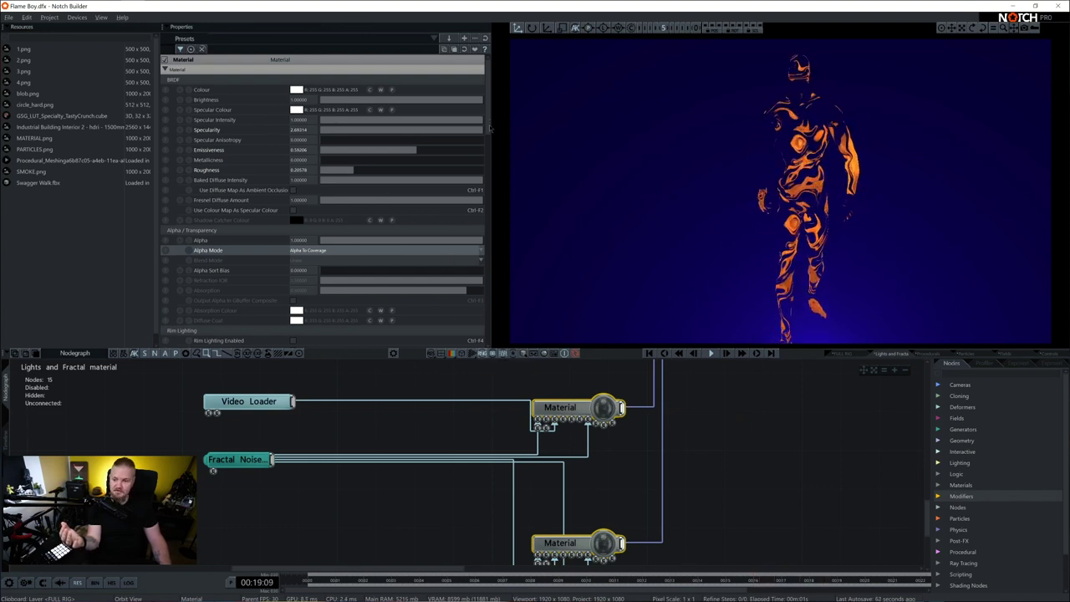
{"action": "left_click_drag", "start_coordinate": [490, 131], "coordinate": [558, 145]}
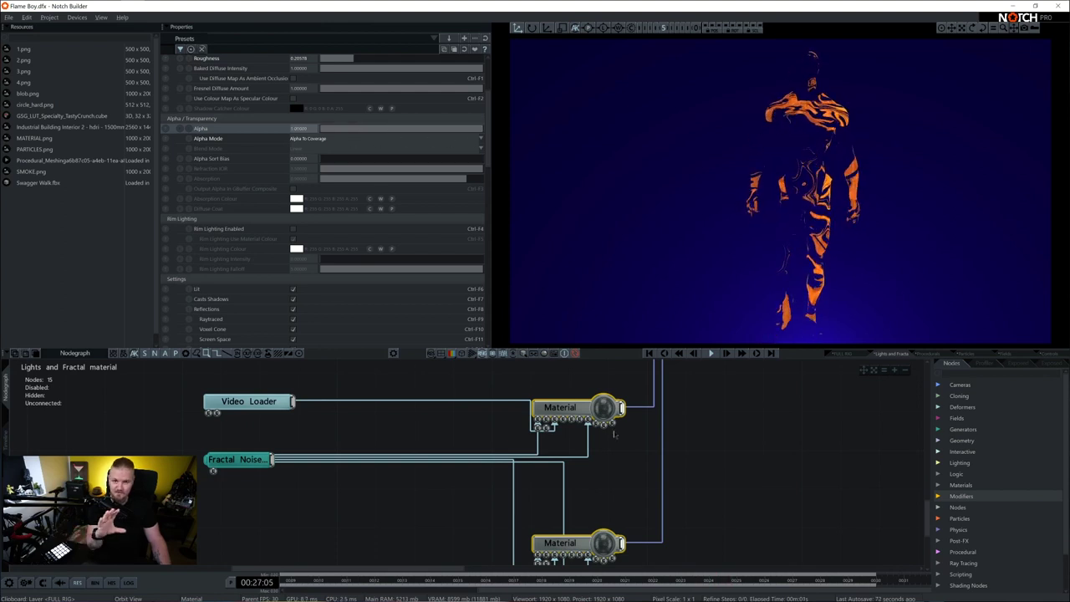
{"action": "left_click", "coordinate": [215, 466]}
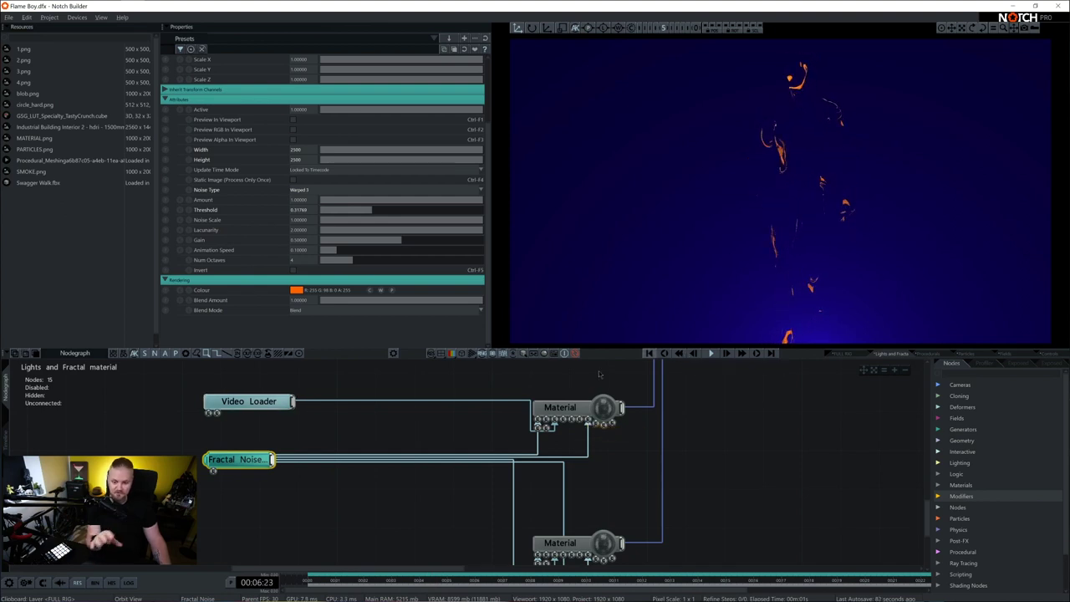
{"action": "left_click", "coordinate": [572, 409]}
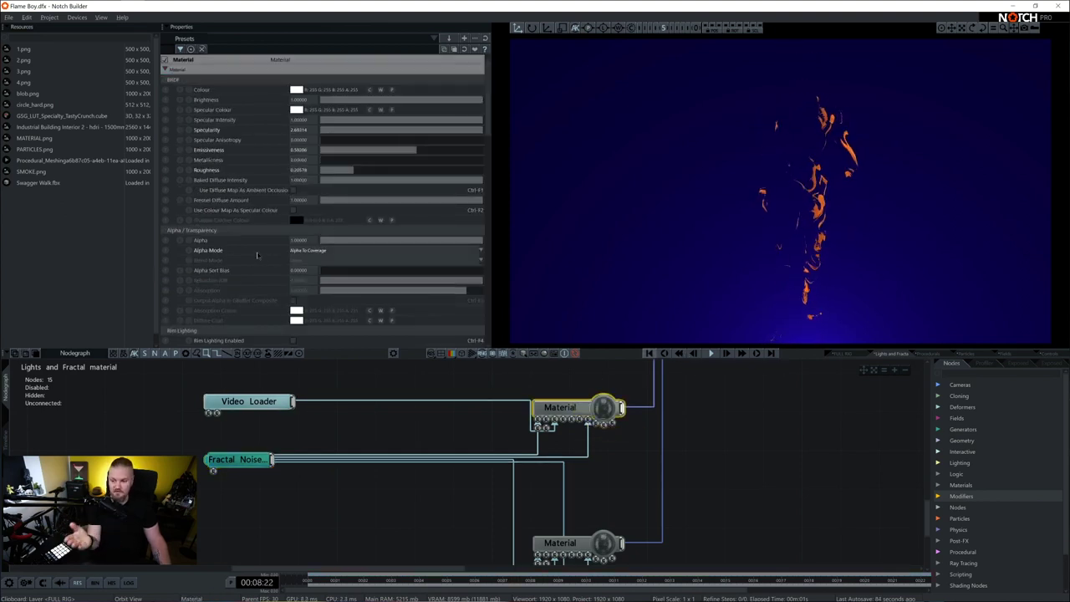
{"action": "left_click", "coordinate": [721, 453]}
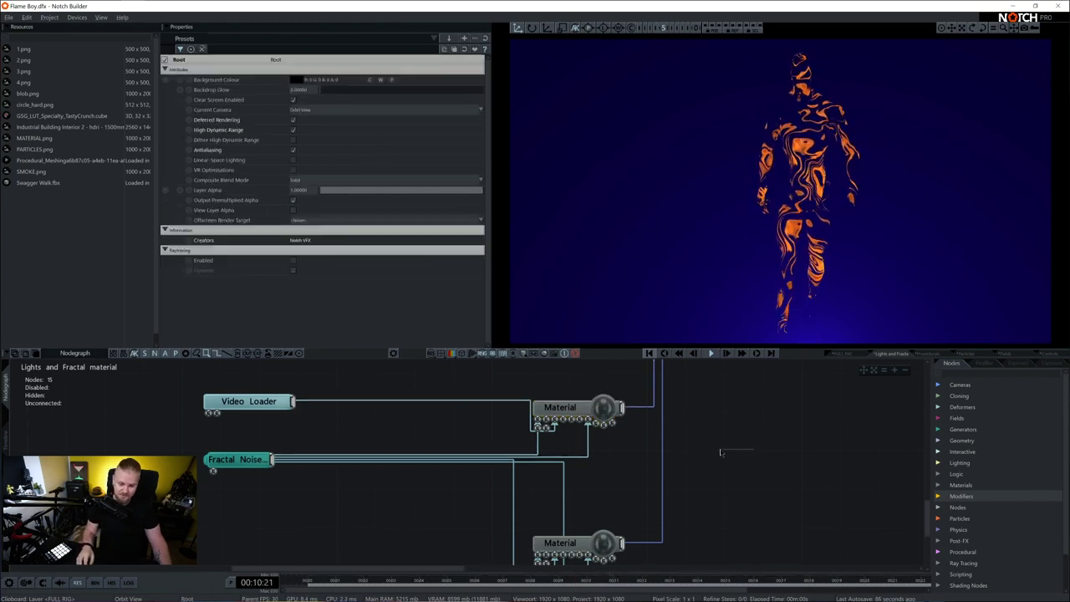
Switch from the Lights and Fractal material layer to the Procedurals layer, show its nodegraph and start playback.
{"action": "scroll", "coordinate": [669, 462], "scroll_direction": "down", "scroll_amount": 2}
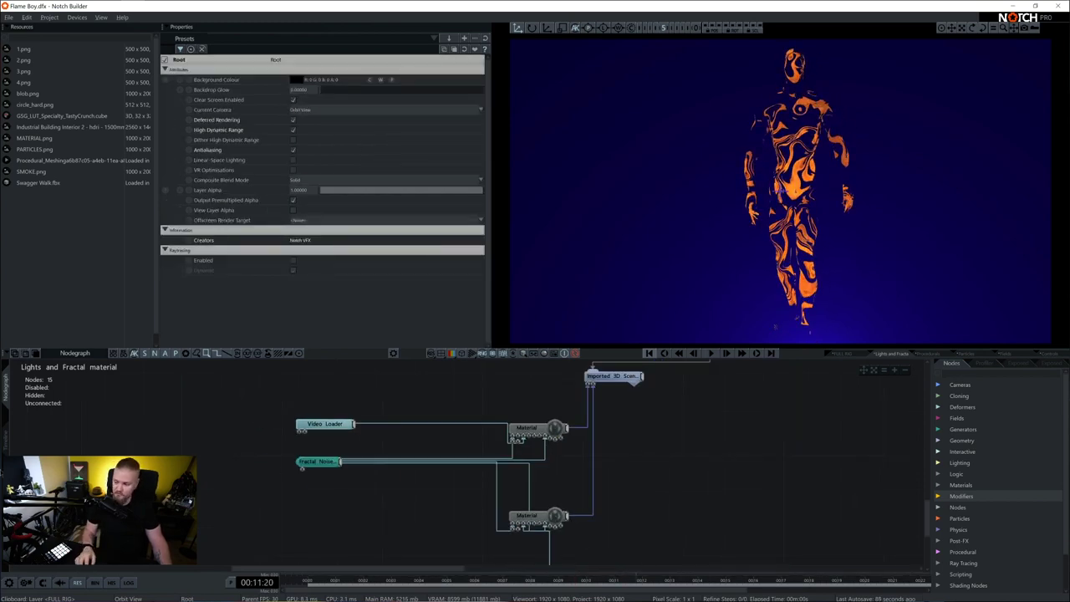
{"action": "left_click", "coordinate": [7, 441]}
{"action": "left_click", "coordinate": [25, 400]}
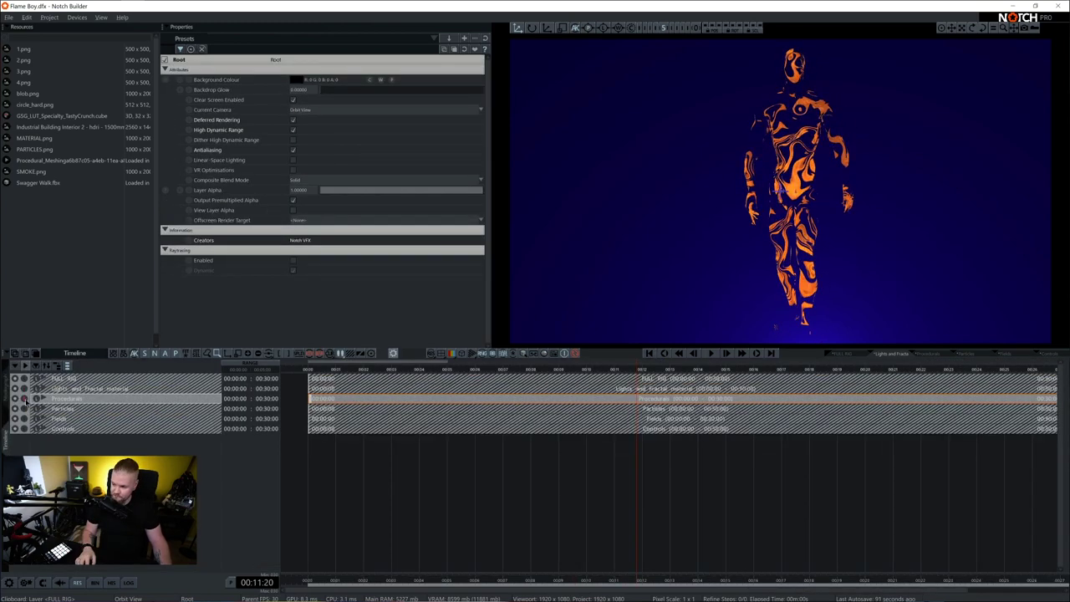
{"action": "left_click", "coordinate": [7, 389]}
{"action": "middle_click_drag", "start_coordinate": [464, 457], "coordinate": [673, 445]}
{"action": "scroll", "coordinate": [603, 444], "scroll_direction": "up", "scroll_amount": 3}
{"action": "middle_click_drag", "start_coordinate": [602, 444], "coordinate": [710, 464]}
{"action": "key", "text": "space"}
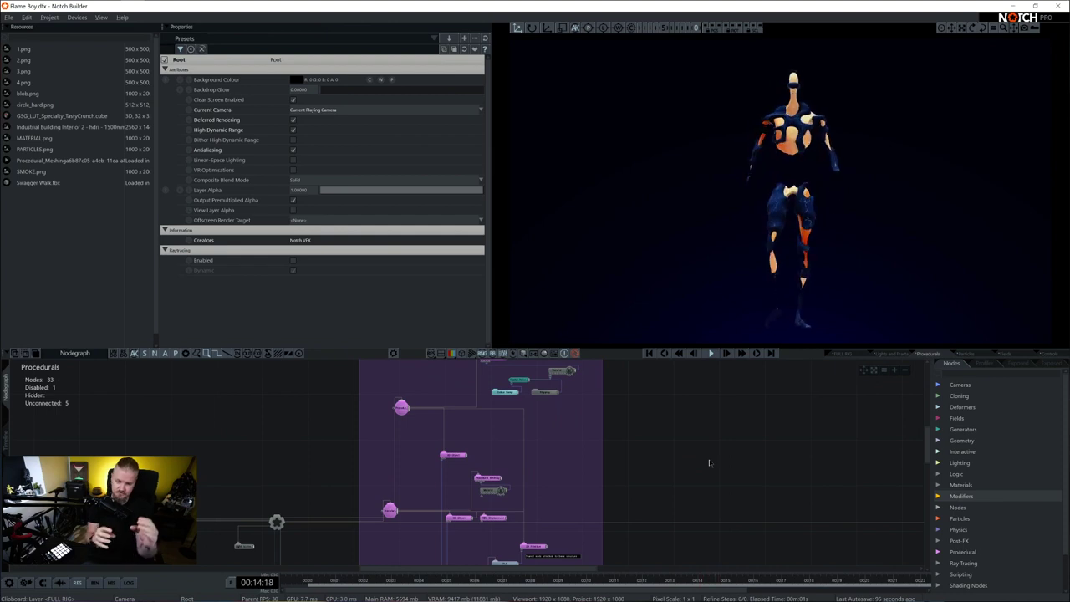
Disable the lower Procedural Root node so only the other procedural mesh shows.
{"action": "scroll", "coordinate": [583, 481], "scroll_direction": "up", "scroll_amount": 2}
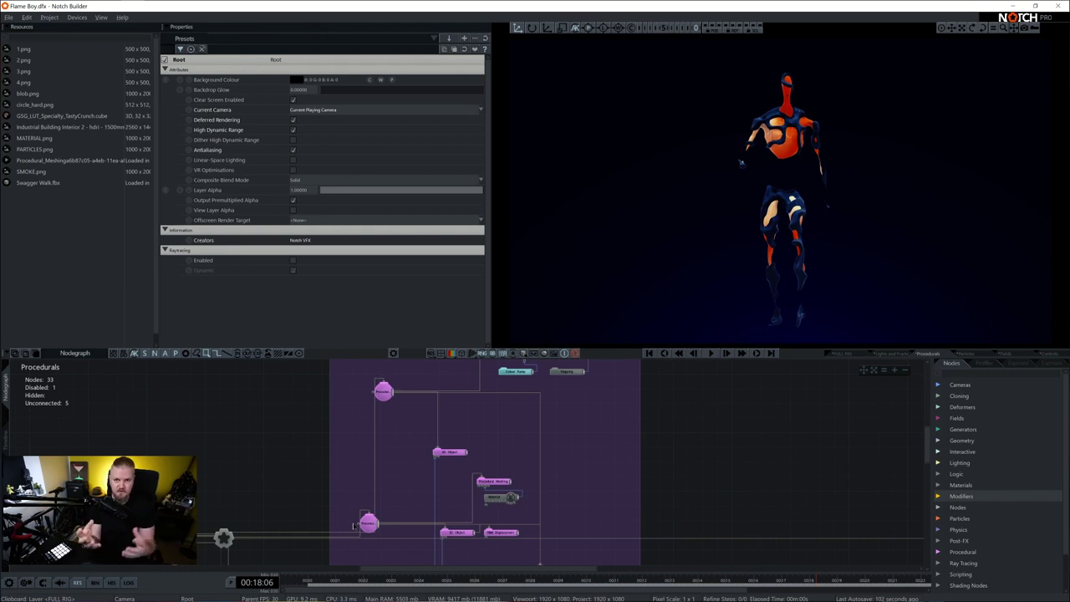
{"action": "left_click", "coordinate": [368, 523]}
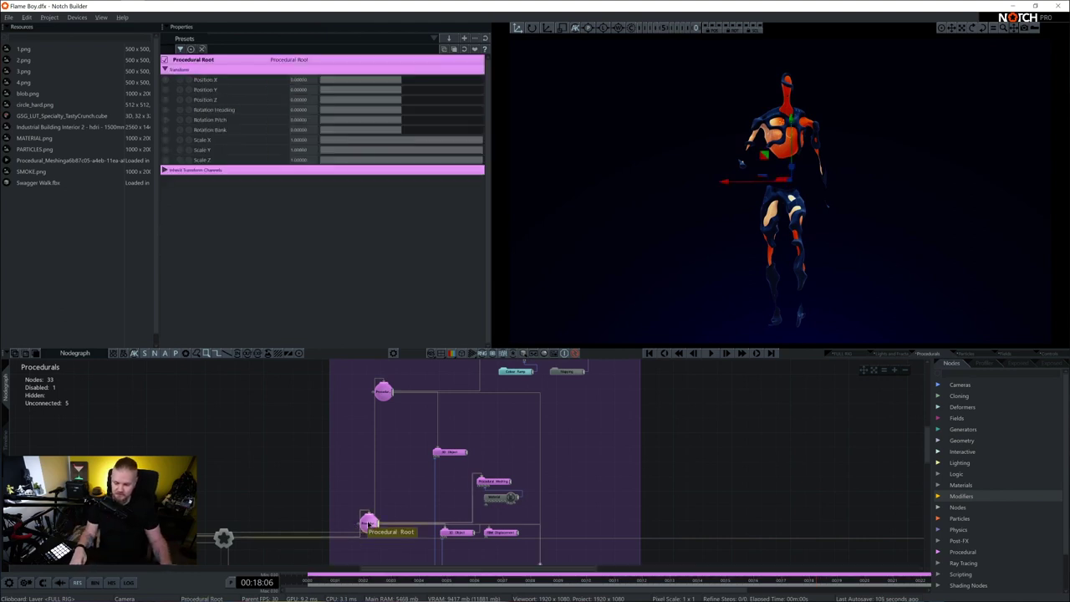
{"action": "key", "text": "d"}
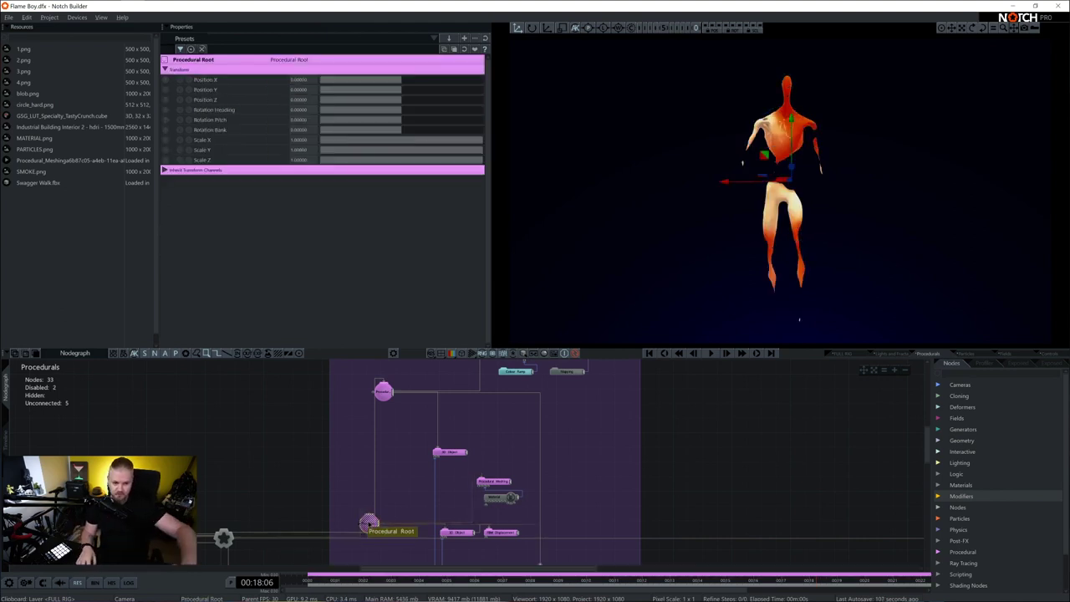
Add the Imported 3D Scene node to the selection and examine its attributes and outgoing connections.
{"action": "scroll", "coordinate": [745, 523], "scroll_direction": "down", "scroll_amount": 5}
{"action": "middle_click_drag", "start_coordinate": [745, 523], "coordinate": [756, 405]}
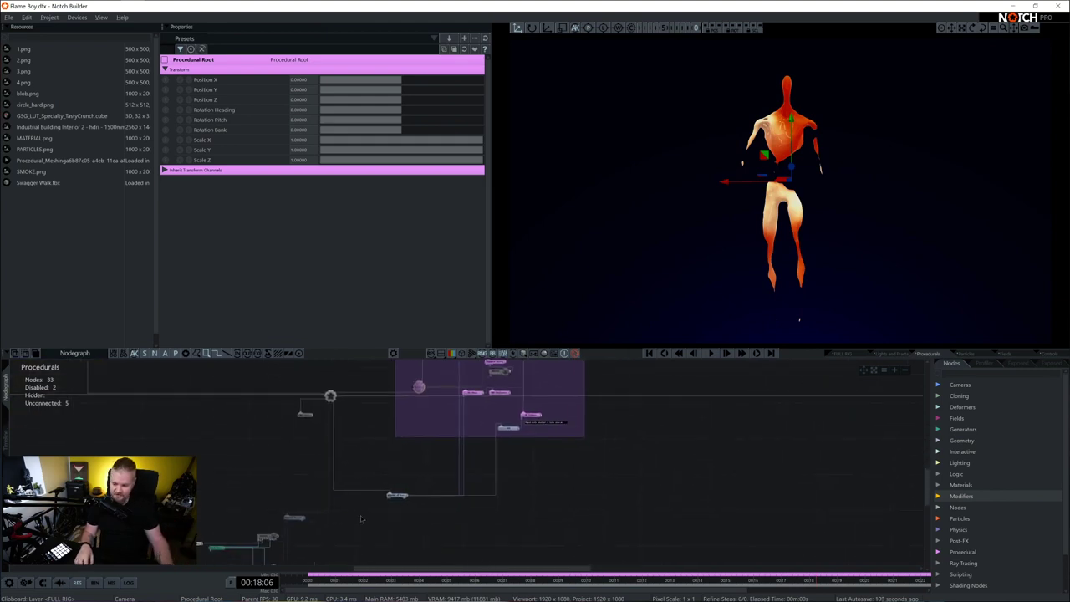
{"action": "left_click", "coordinate": [395, 496], "text": "shift"}
{"action": "scroll", "coordinate": [394, 496], "scroll_direction": "up", "scroll_amount": 3}
{"action": "middle_click_drag", "start_coordinate": [301, 525], "coordinate": [353, 500]}
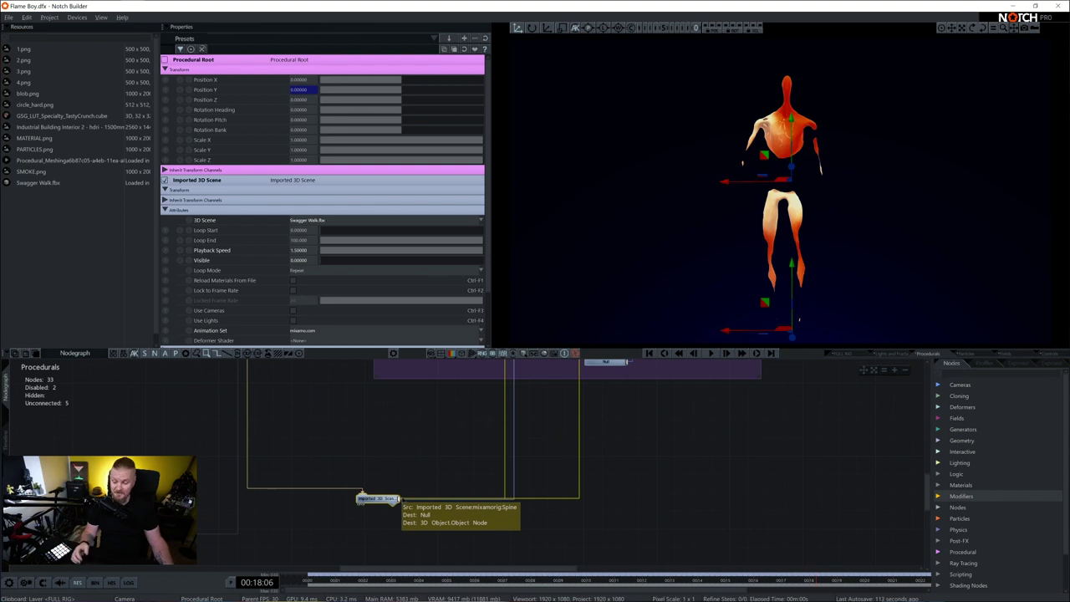
Examine how the upper Procedural Root connects to its 3D Object and Procedural Meshing nodes.
{"action": "middle_click_drag", "start_coordinate": [434, 473], "coordinate": [328, 583]}
{"action": "middle_click_drag", "start_coordinate": [407, 416], "coordinate": [403, 451]}
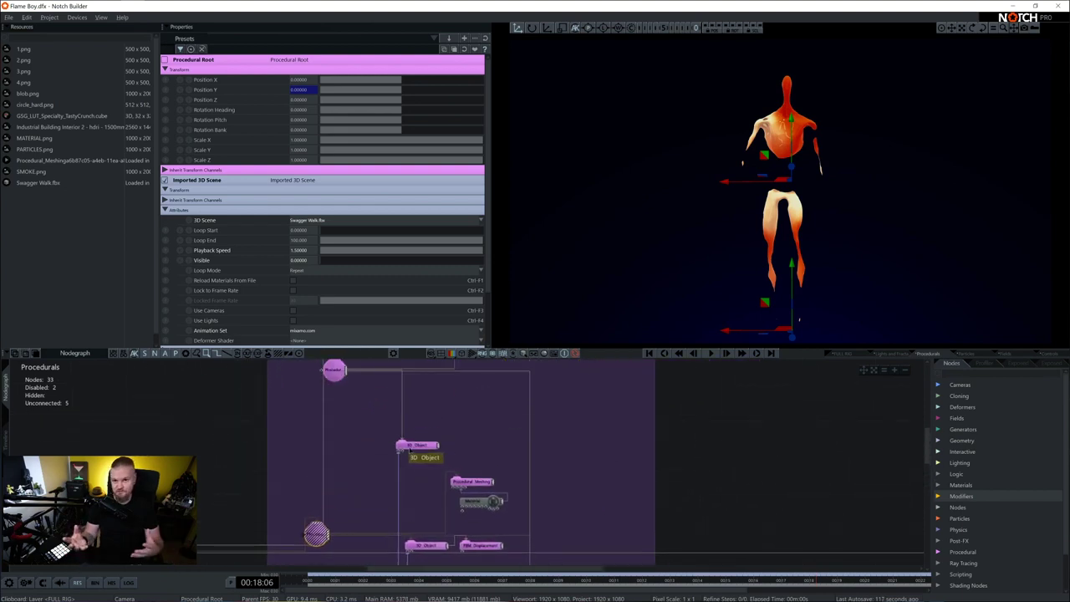
{"action": "middle_click_drag", "start_coordinate": [412, 450], "coordinate": [428, 539]}
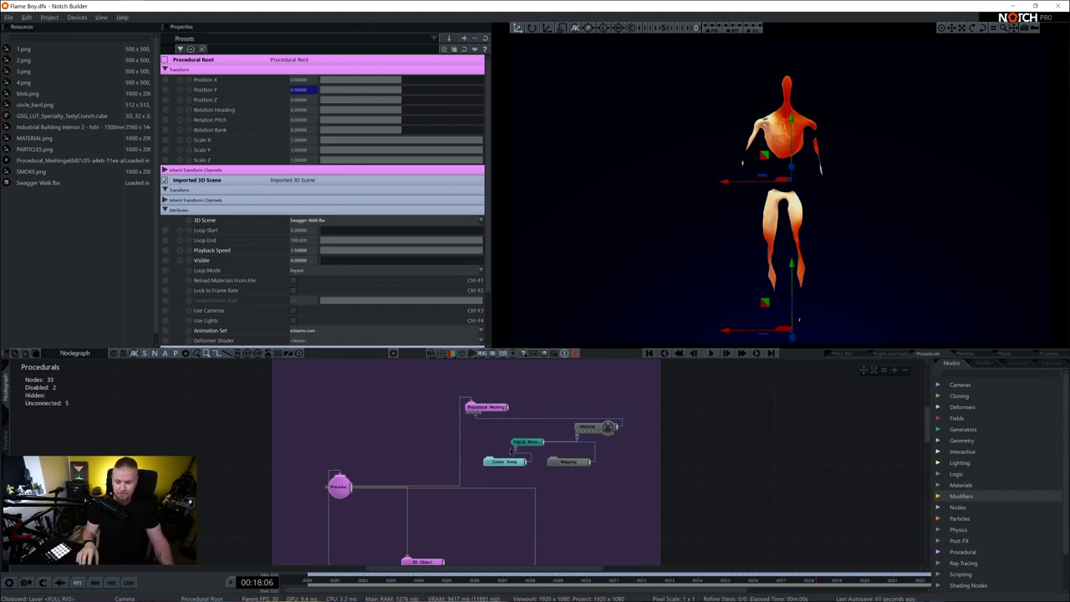
{"action": "scroll", "coordinate": [532, 482], "scroll_direction": "down", "scroll_amount": 3}
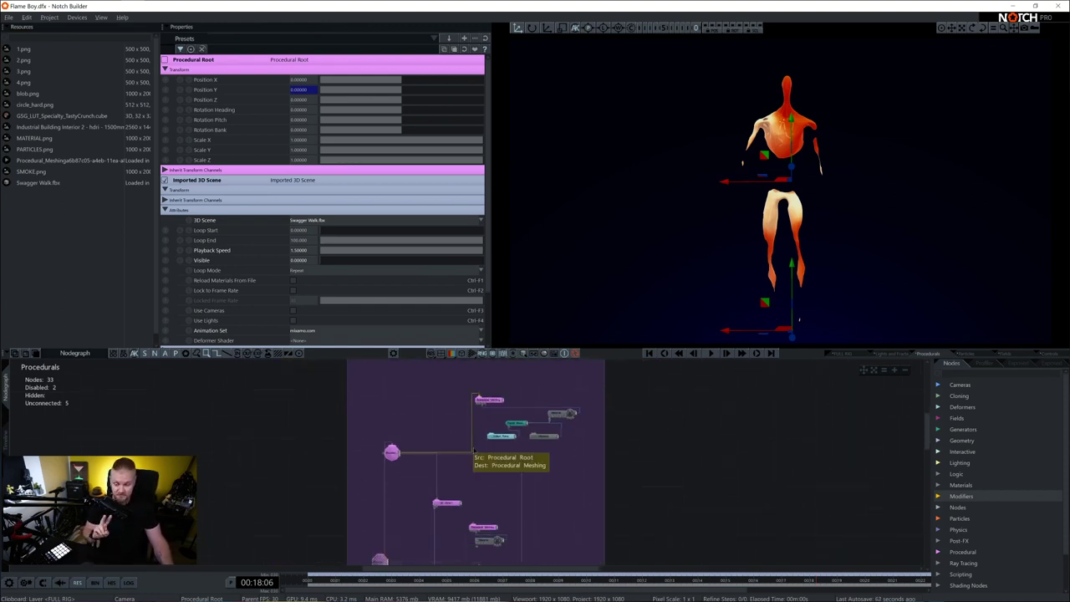
{"action": "middle_click_drag", "start_coordinate": [569, 391], "coordinate": [565, 370]}
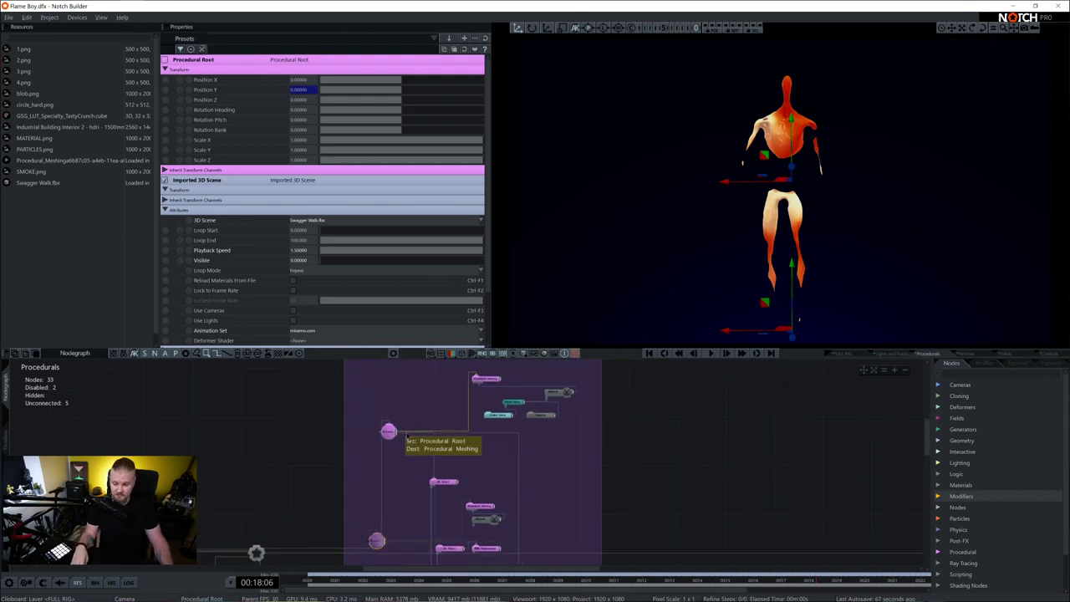
{"action": "scroll", "coordinate": [411, 443], "scroll_direction": "up", "scroll_amount": 1}
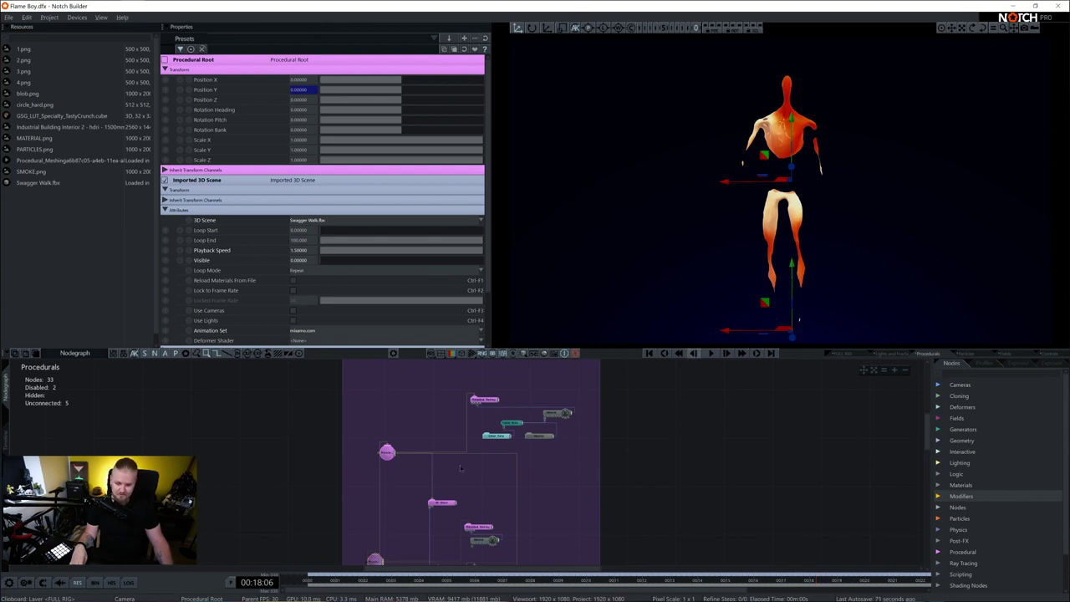
Re-enable the lower Procedural Root node and pause playback of the walking figure.
{"action": "middle_click_drag", "start_coordinate": [395, 550], "coordinate": [403, 514]}
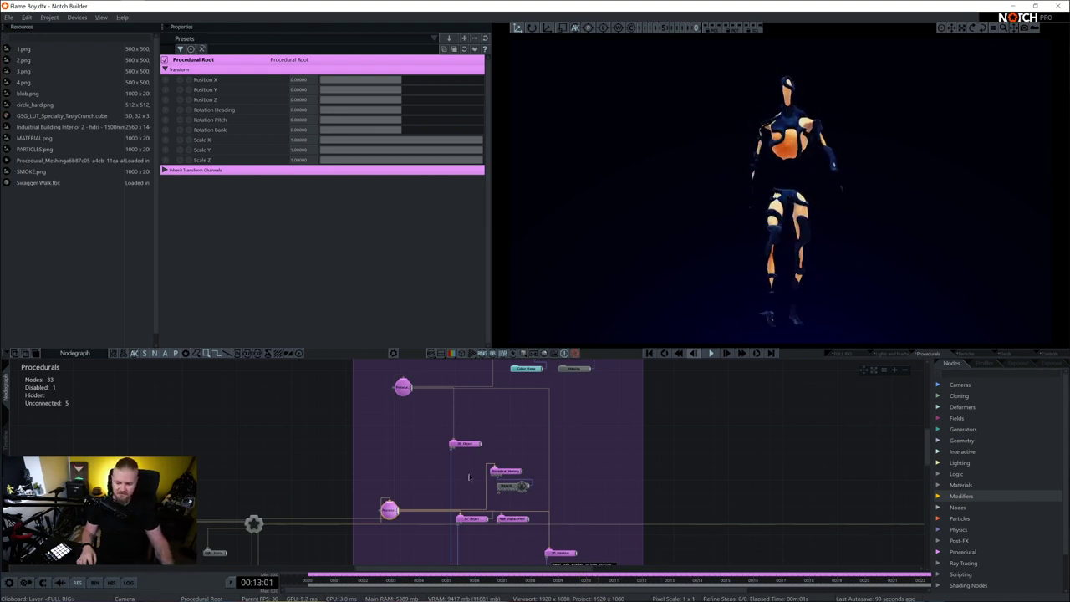
{"action": "key", "text": "space"}
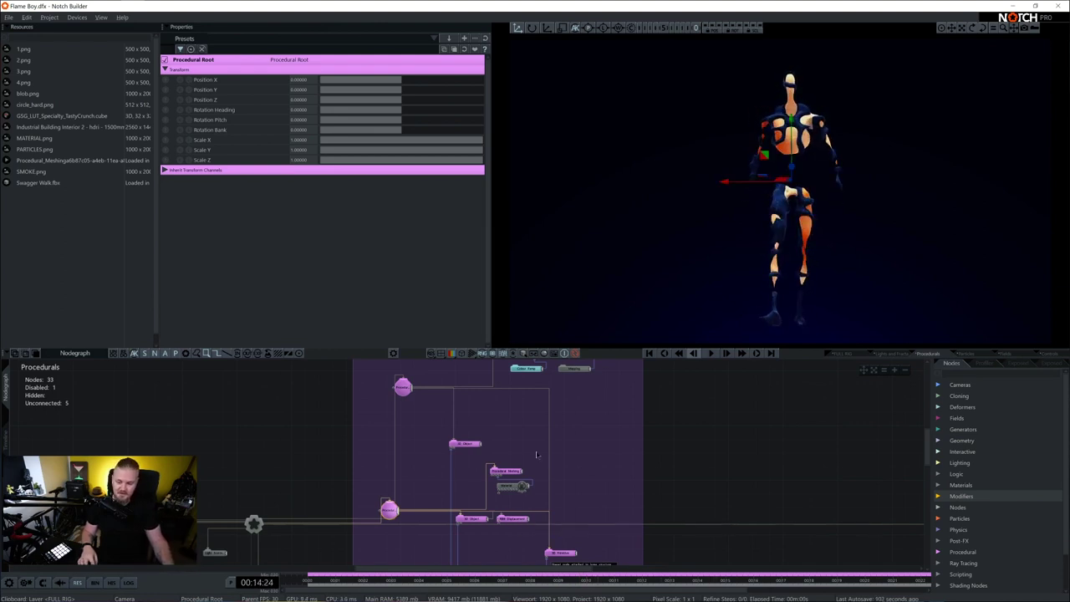
{"action": "middle_click_drag", "start_coordinate": [558, 448], "coordinate": [563, 482]}
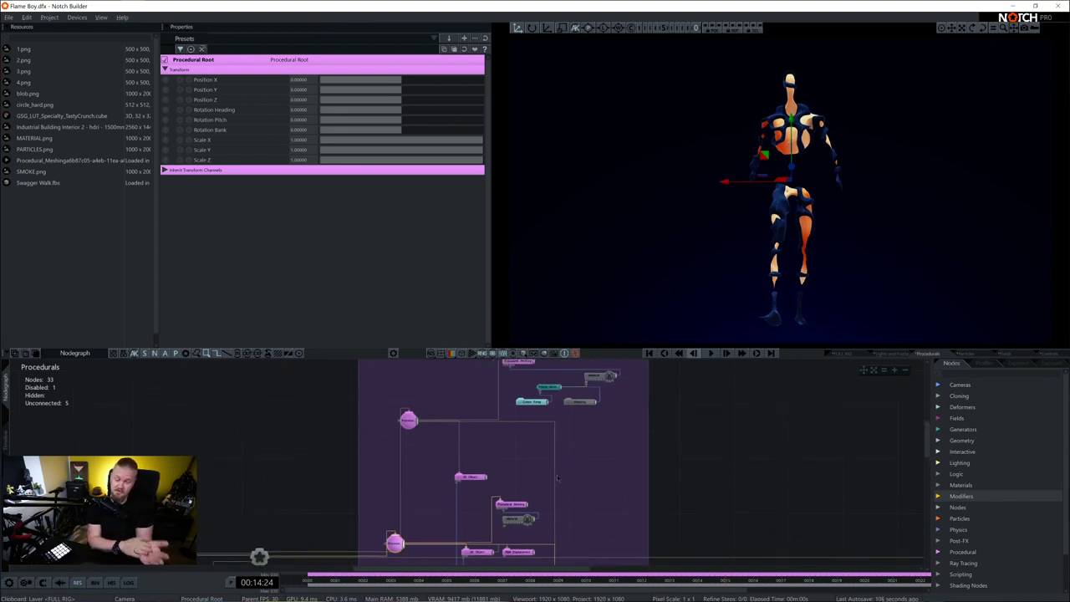
Move the upper 3D Object node slightly closer to the upper Procedural Root.
{"action": "scroll", "coordinate": [518, 418], "scroll_direction": "up", "scroll_amount": 2}
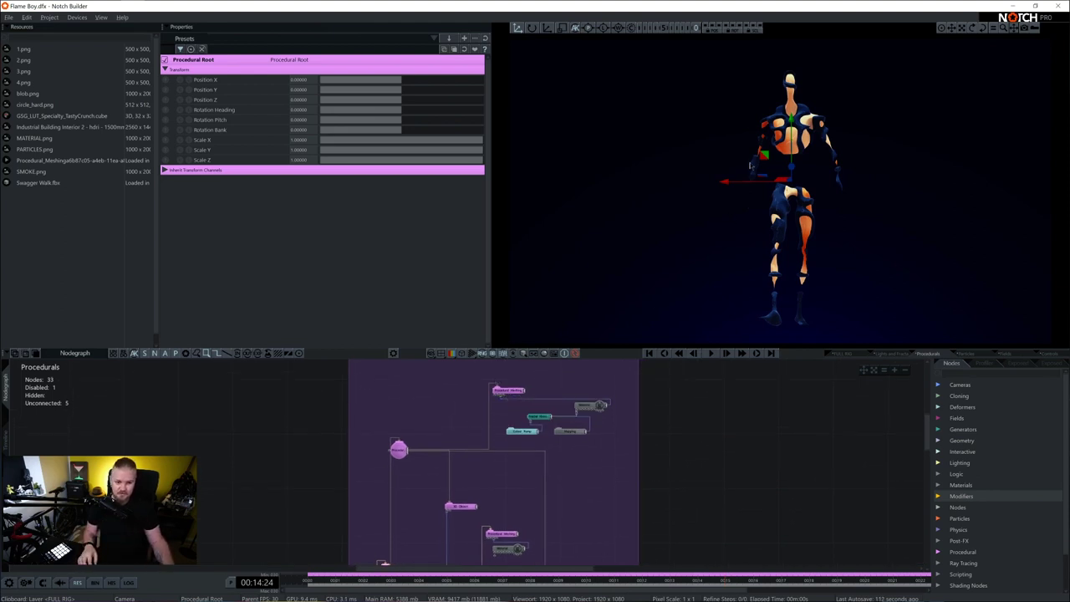
{"action": "scroll", "coordinate": [645, 457], "scroll_direction": "up", "scroll_amount": 3}
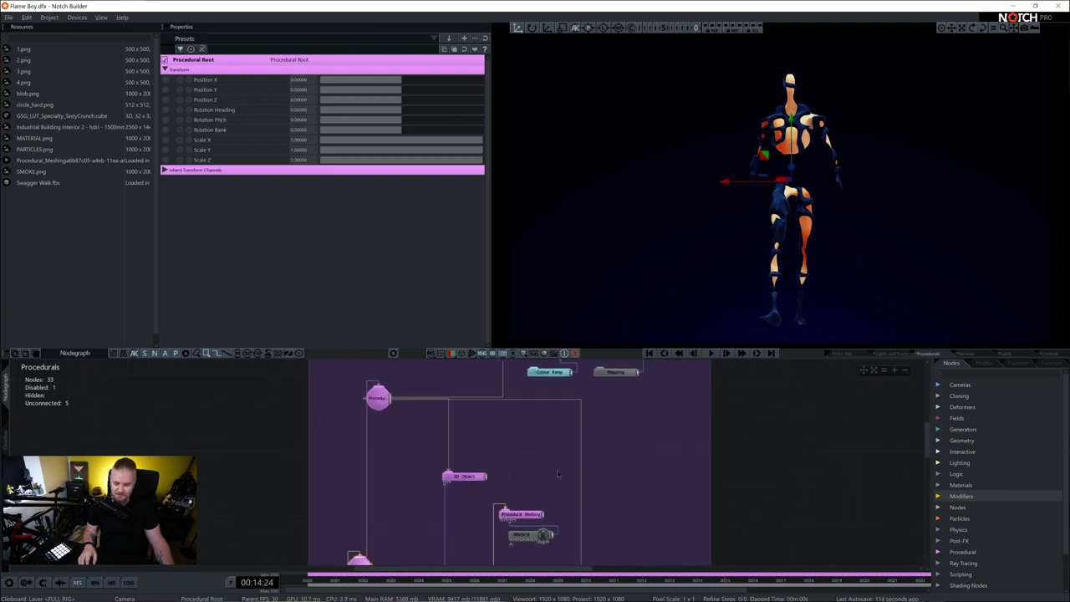
{"action": "scroll", "coordinate": [563, 475], "scroll_direction": "up", "scroll_amount": 2}
{"action": "scroll", "coordinate": [470, 451], "scroll_direction": "down", "scroll_amount": 1}
{"action": "middle_click_drag", "start_coordinate": [519, 420], "coordinate": [509, 495]}
{"action": "scroll", "coordinate": [447, 473], "scroll_direction": "down", "scroll_amount": 4}
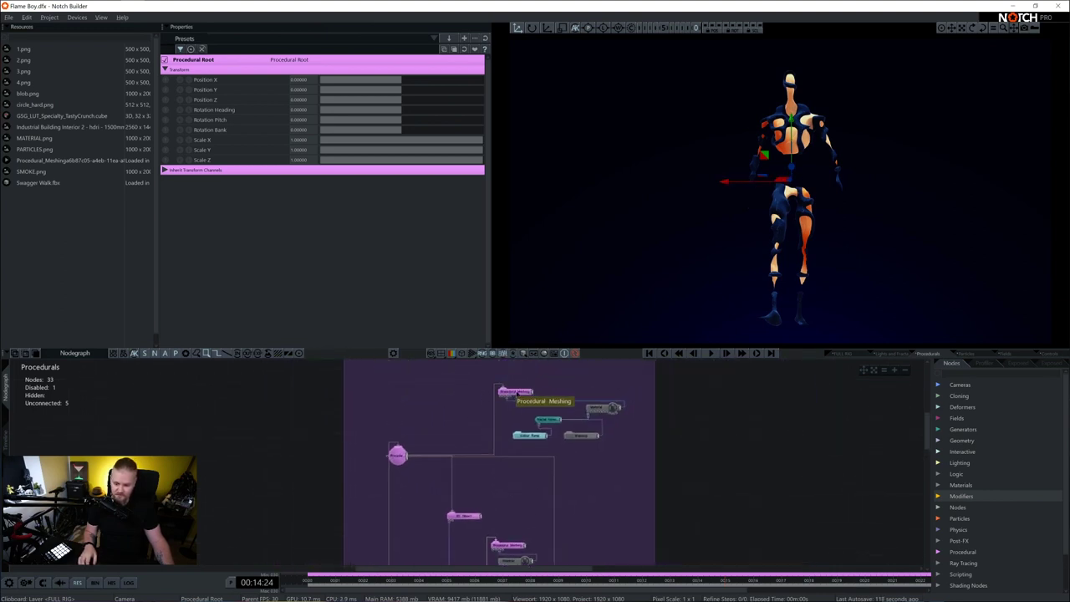
{"action": "left_click_drag", "start_coordinate": [461, 517], "coordinate": [468, 501]}
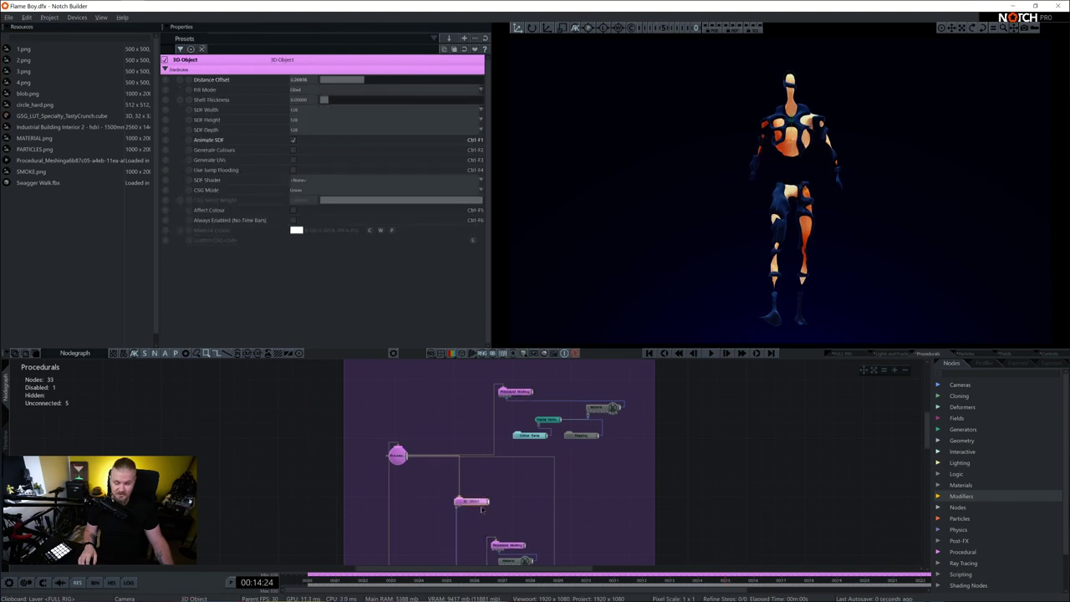
{"action": "scroll", "coordinate": [540, 518], "scroll_direction": "down", "scroll_amount": 1}
{"action": "mouse_move", "coordinate": [484, 487]}
{"action": "middle_mouse_down"}
{"action": "mouse_move", "coordinate": [474, 437]}
{"action": "mouse_move", "coordinate": [482, 490]}
{"action": "middle_mouse_up"}
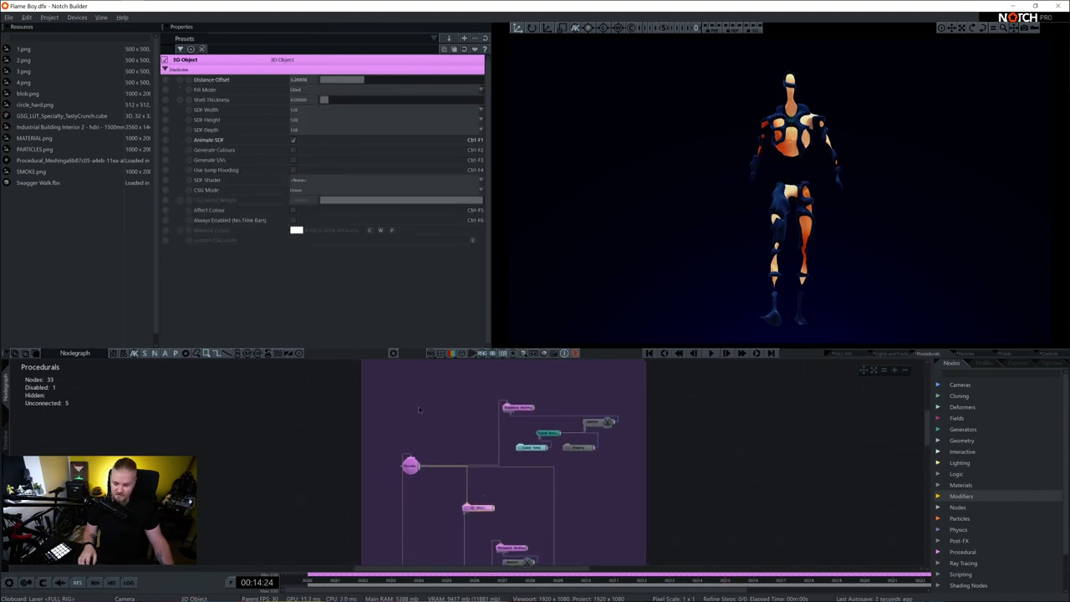
Select the upper Procedural Root group with its meshing, material and noise nodes and shift it up from the lower group.
{"action": "left_click_drag", "start_coordinate": [403, 398], "coordinate": [606, 523]}
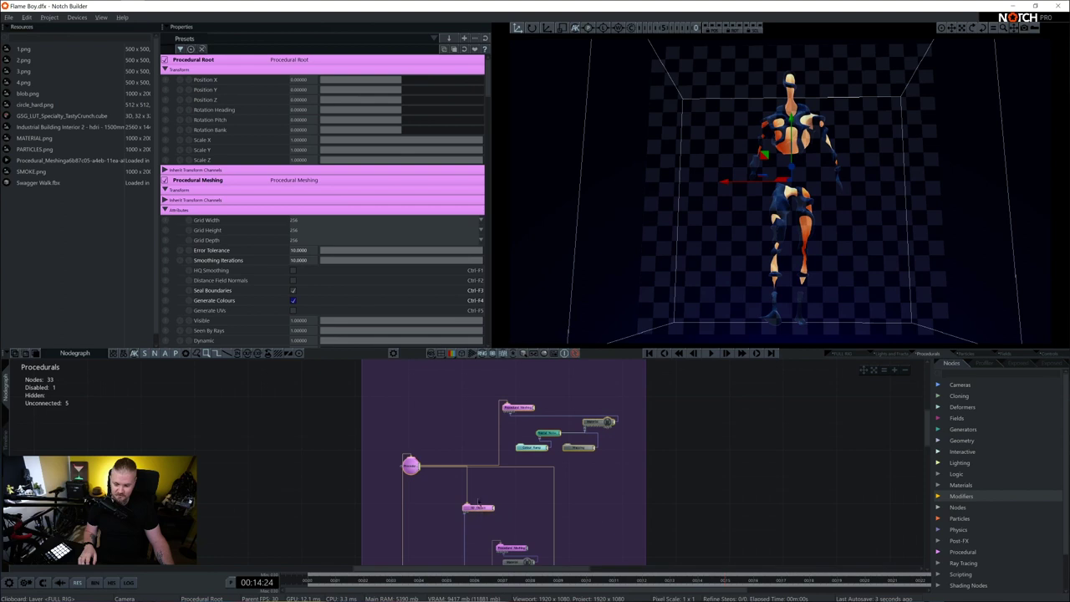
{"action": "left_click_drag", "start_coordinate": [478, 507], "coordinate": [479, 473]}
{"action": "left_click", "coordinate": [652, 456]}
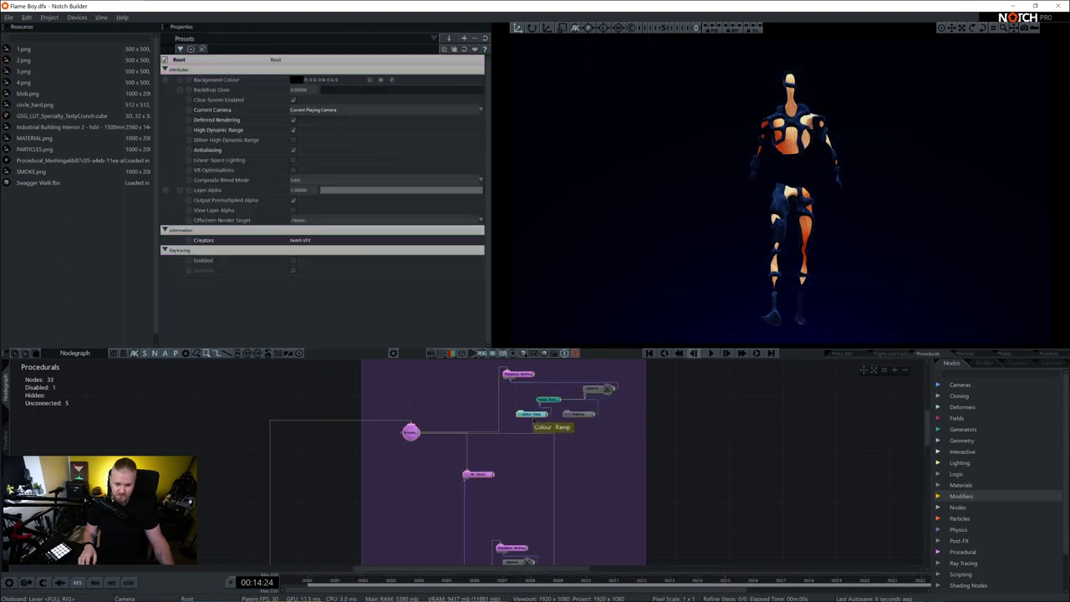
Preview the upper group's Fractal Noise in the viewport briefly and turn the preview off again.
{"action": "left_click", "coordinate": [548, 400]}
{"action": "left_click", "coordinate": [292, 120]}
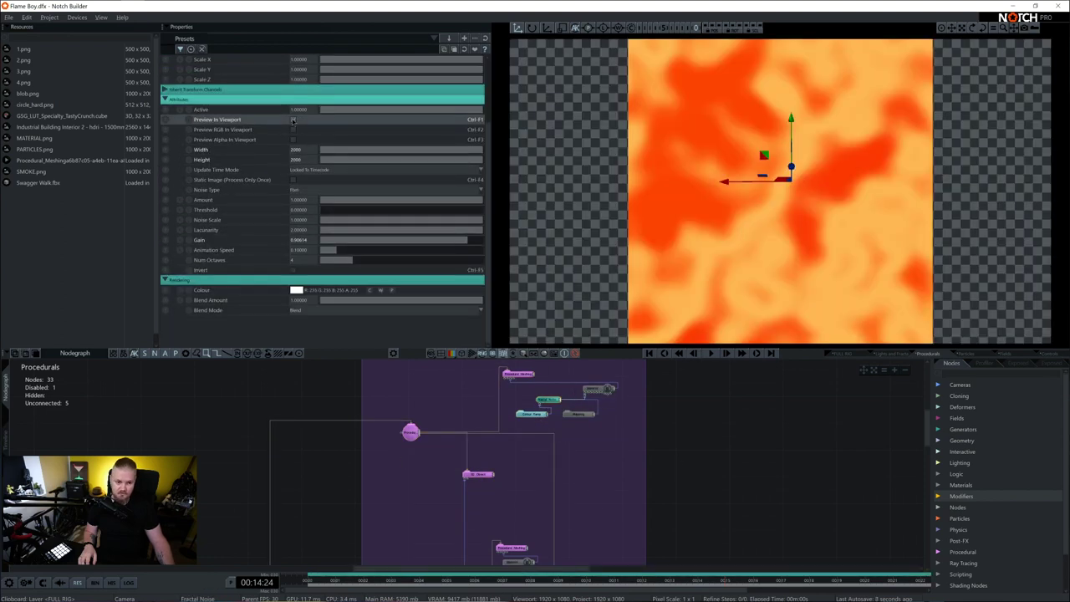
{"action": "left_click", "coordinate": [293, 120]}
Open the attributes of the Material node connected to the lower group's Procedural Meshing.
{"action": "middle_click_drag", "start_coordinate": [748, 447], "coordinate": [742, 410]}
{"action": "scroll", "coordinate": [427, 418], "scroll_direction": "up", "scroll_amount": 5}
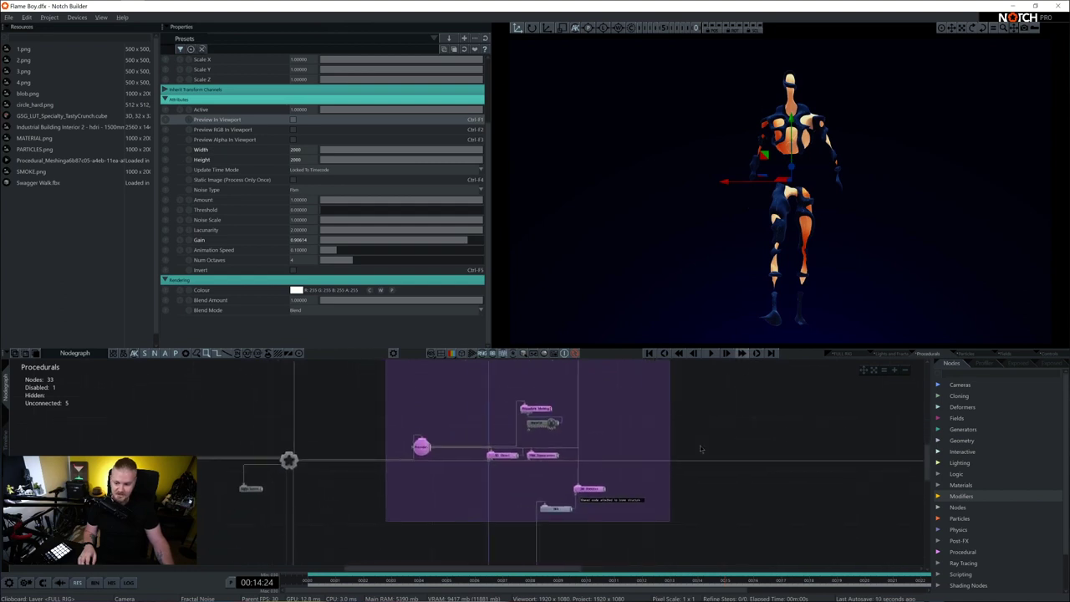
{"action": "middle_click_drag", "start_coordinate": [427, 433], "coordinate": [410, 475]}
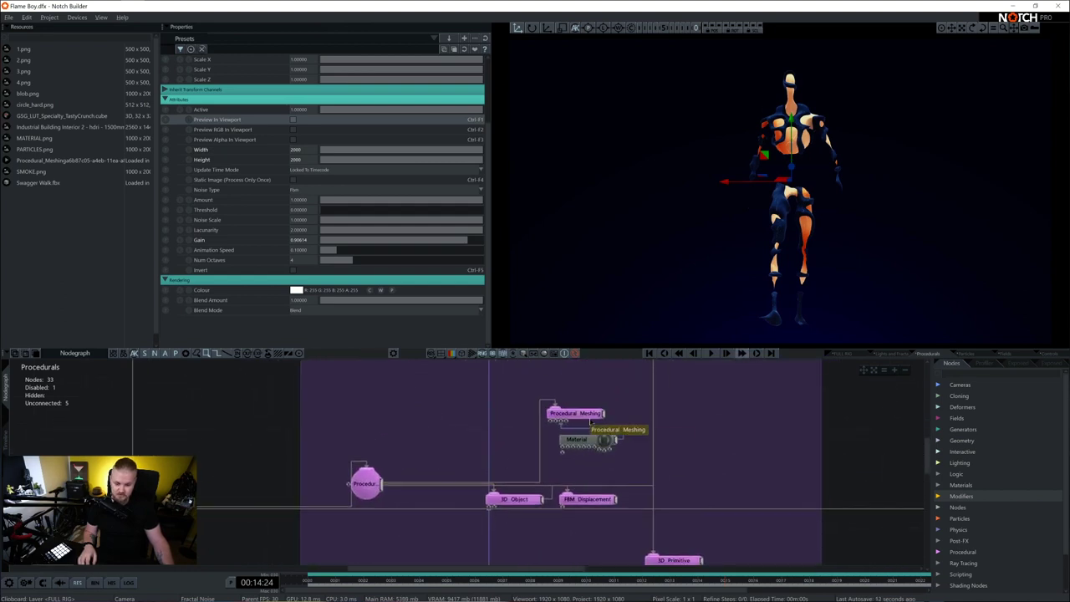
{"action": "left_click", "coordinate": [590, 442]}
{"action": "left_click", "coordinate": [591, 441]}
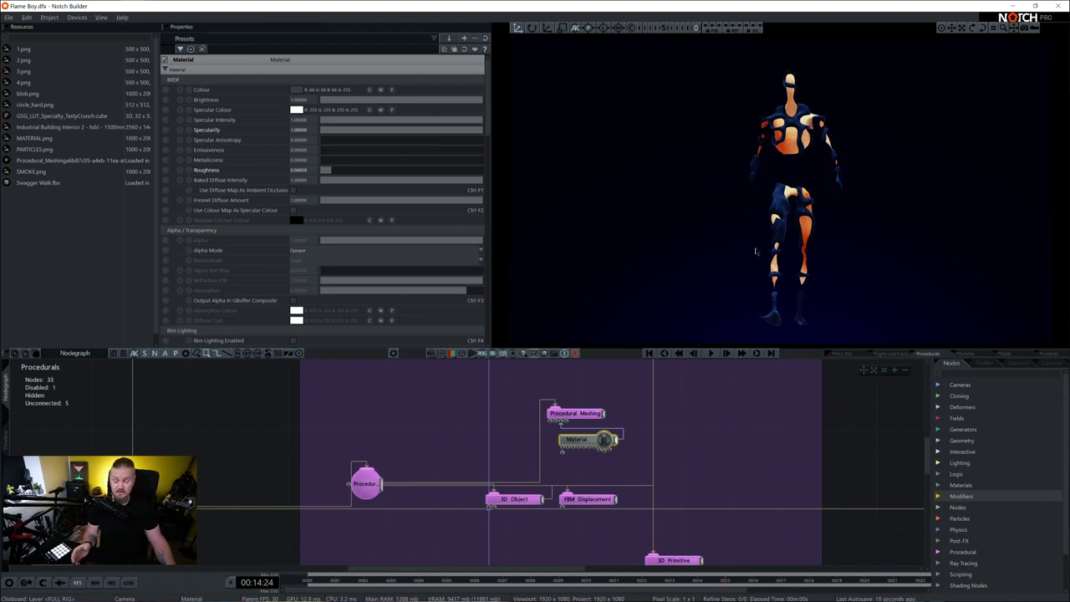
Toggle the lower group's FBM Displacement node off and on to compare the figure, and lower its Amplitude to about 0.17.
{"action": "middle_click_drag", "start_coordinate": [502, 511], "coordinate": [502, 462]}
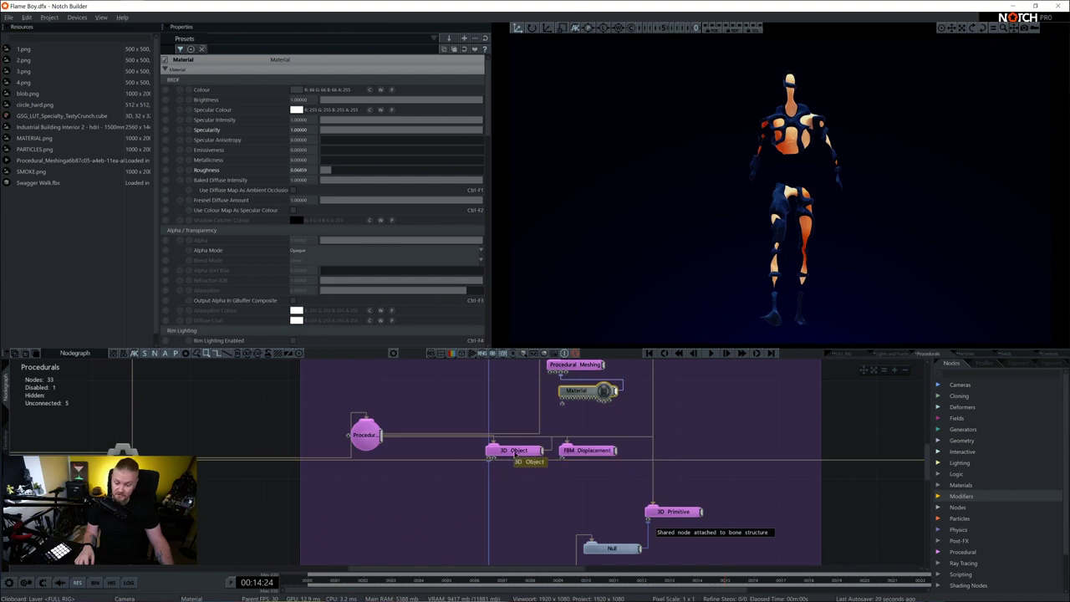
{"action": "left_click", "coordinate": [517, 452]}
{"action": "left_click", "coordinate": [592, 450]}
{"action": "key", "text": "d"}
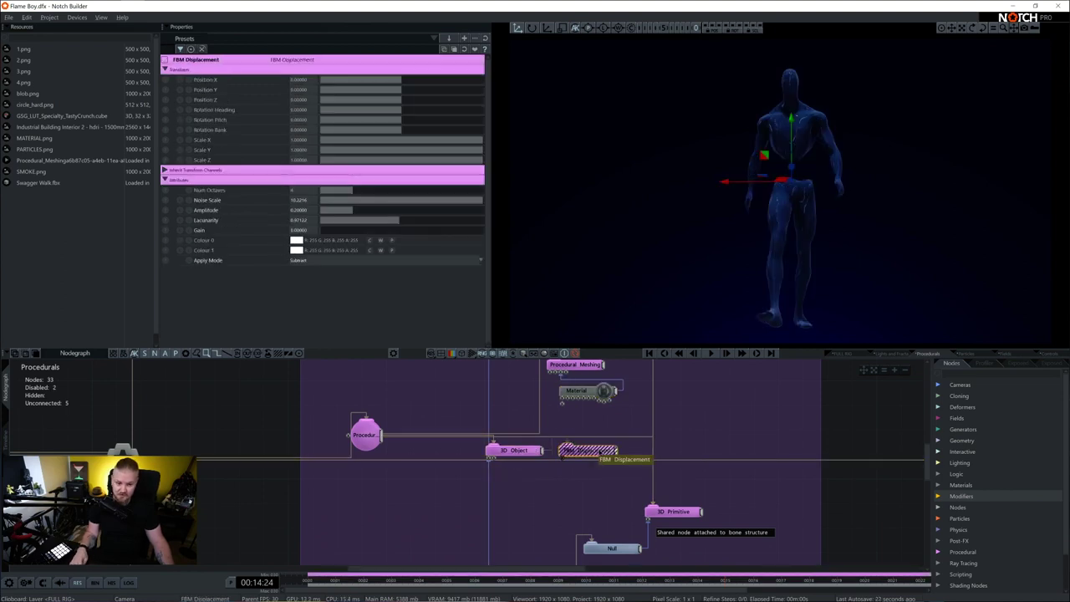
{"action": "key", "text": "d"}
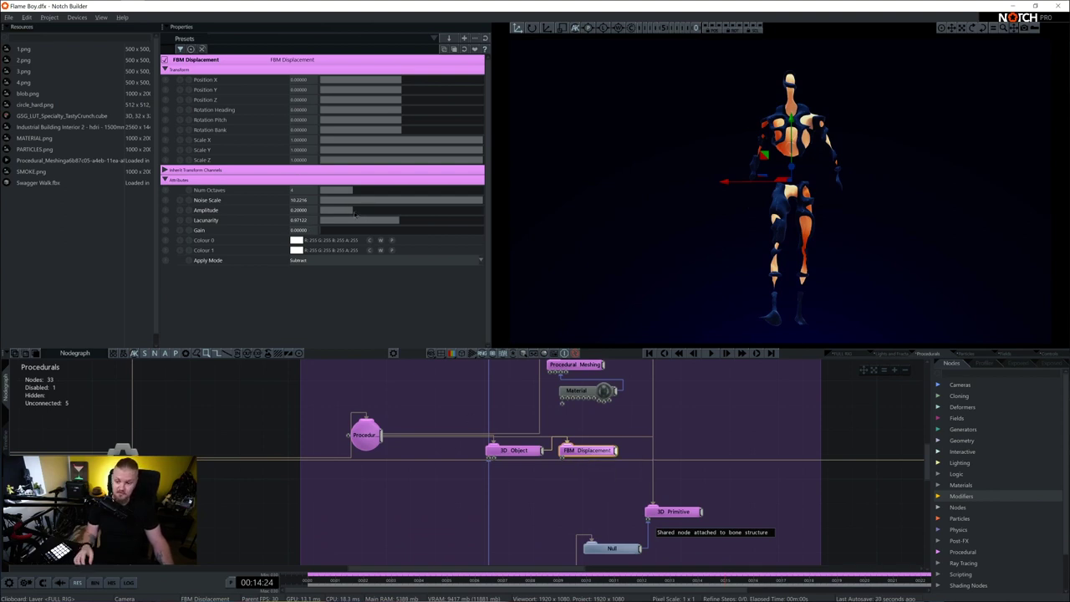
{"action": "mouse_move", "coordinate": [355, 215]}
{"action": "left_mouse_down"}
{"action": "mouse_move", "coordinate": [312, 219]}
{"action": "mouse_move", "coordinate": [336, 215]}
{"action": "left_mouse_up"}
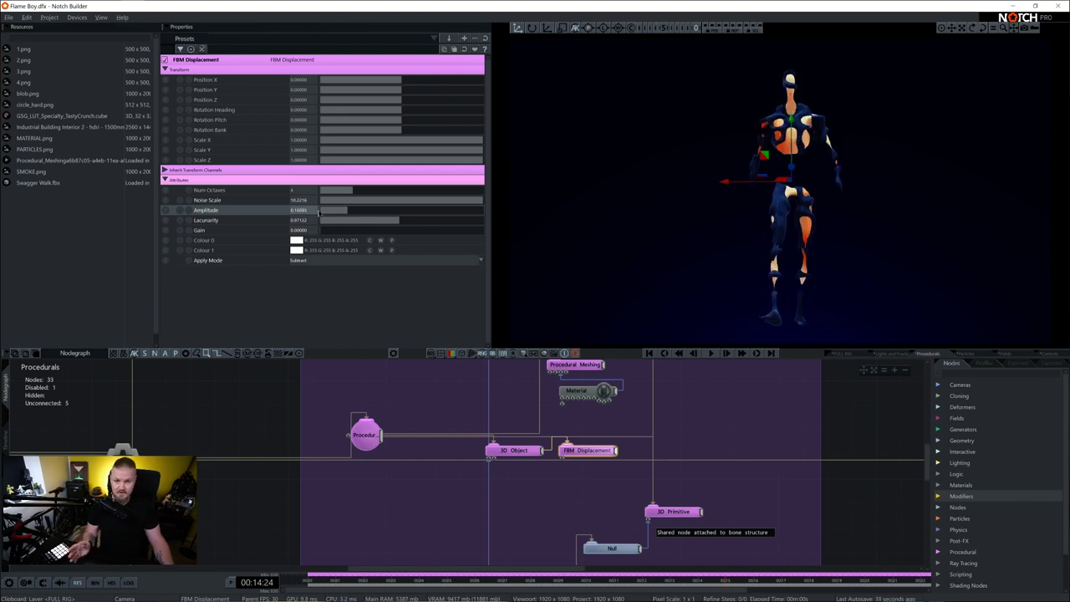
Disable the shared 3D Primitive node attached to the bone structure and enable it again to compare its effect on the figure.
{"action": "scroll", "coordinate": [633, 418], "scroll_direction": "down", "scroll_amount": 1}
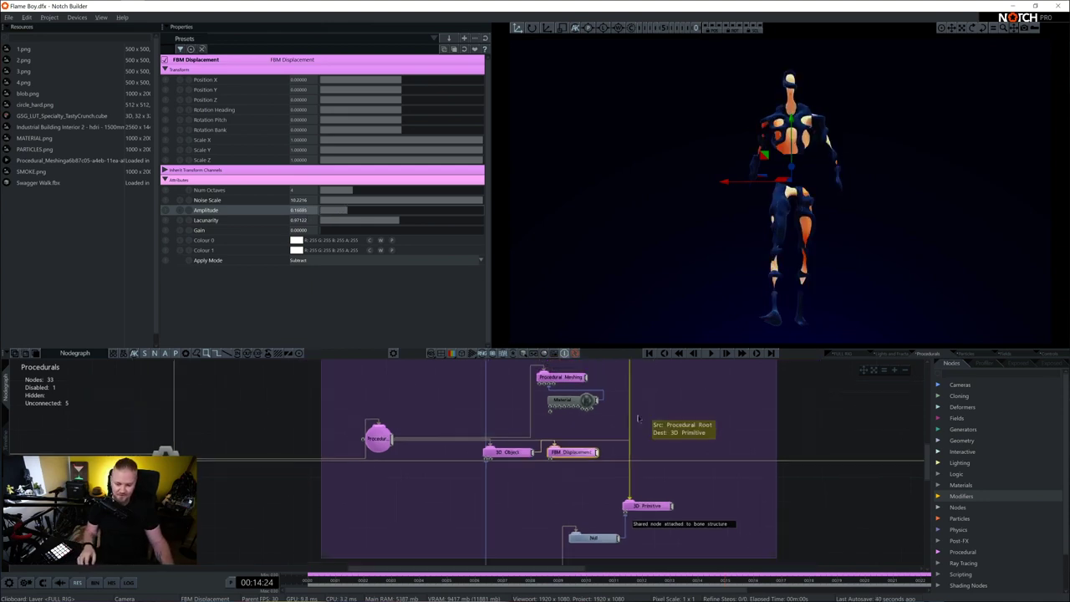
{"action": "left_click", "coordinate": [641, 508]}
{"action": "middle_click_drag", "start_coordinate": [641, 507], "coordinate": [534, 466]}
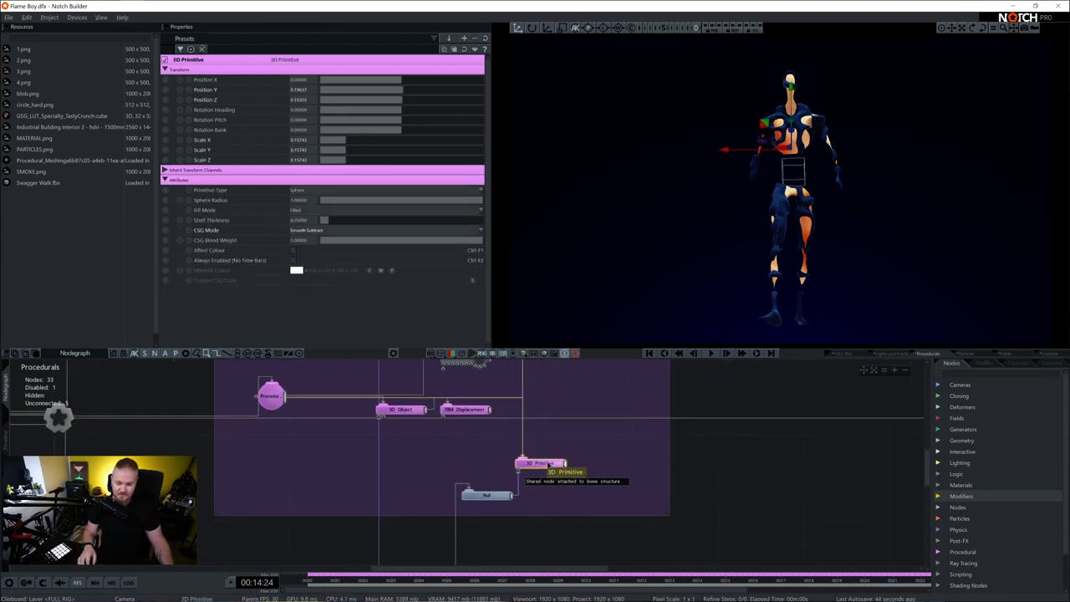
{"action": "key", "text": "d"}
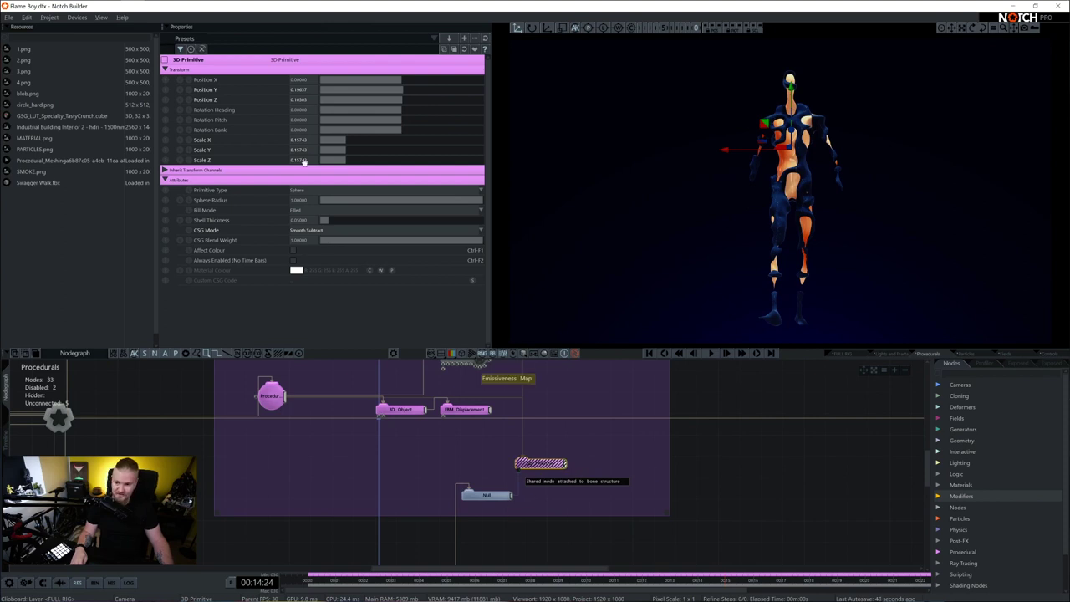
{"action": "key", "text": "ctrl+e"}
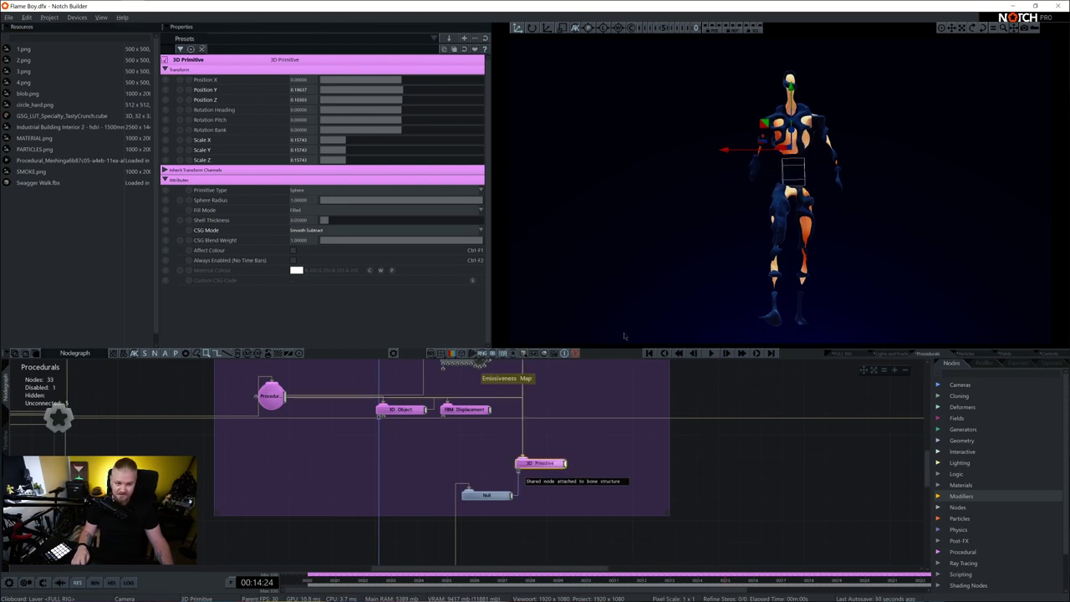
Open the attributes of the Null node connected to the shared 3D Primitive and examine how it is wired into the graph.
{"action": "middle_click_drag", "start_coordinate": [390, 411], "coordinate": [412, 494]}
{"action": "scroll", "coordinate": [411, 477], "scroll_direction": "down", "scroll_amount": 4}
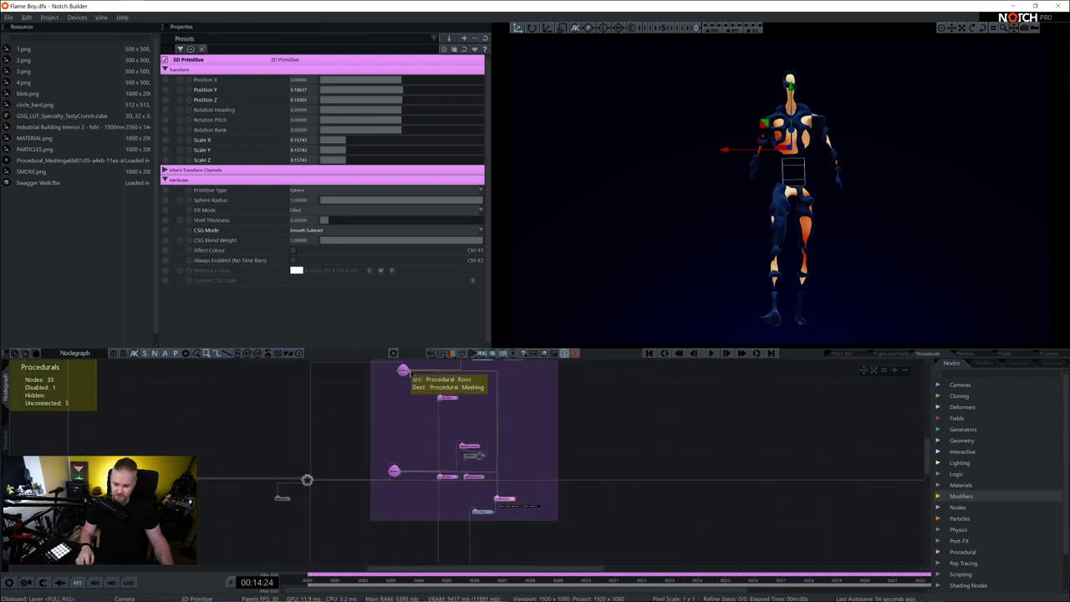
{"action": "scroll", "coordinate": [502, 506], "scroll_direction": "up", "scroll_amount": 5}
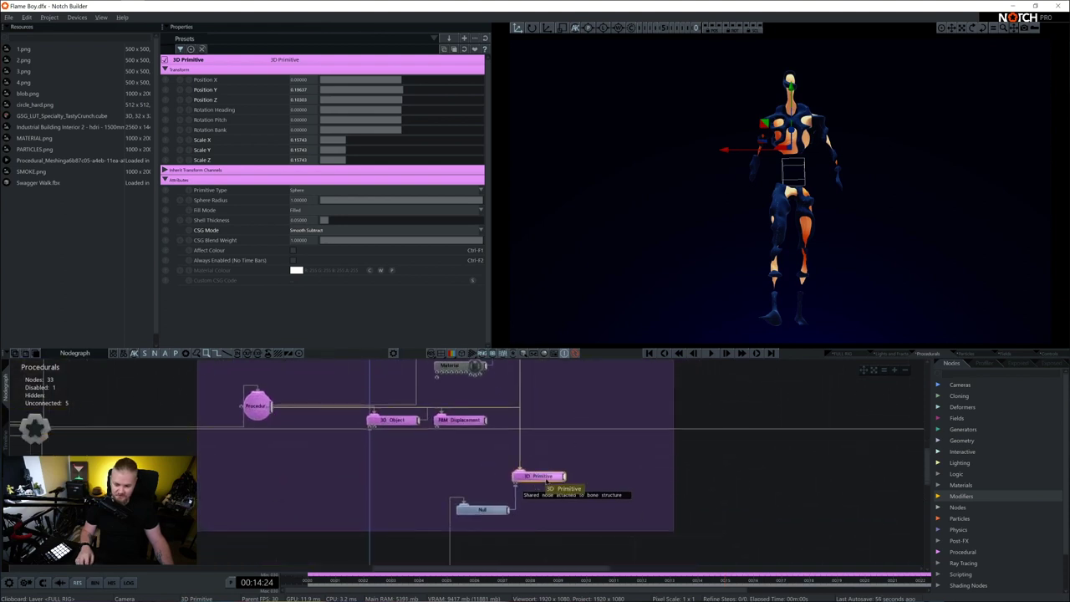
{"action": "left_click", "coordinate": [482, 510]}
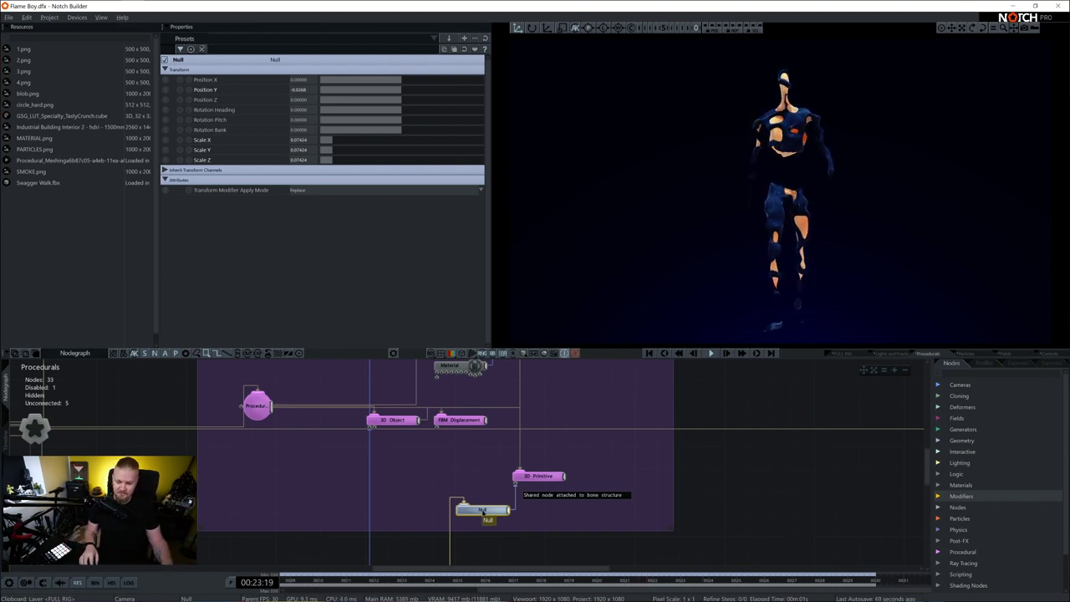
{"action": "scroll", "coordinate": [544, 498], "scroll_direction": "down", "scroll_amount": 3}
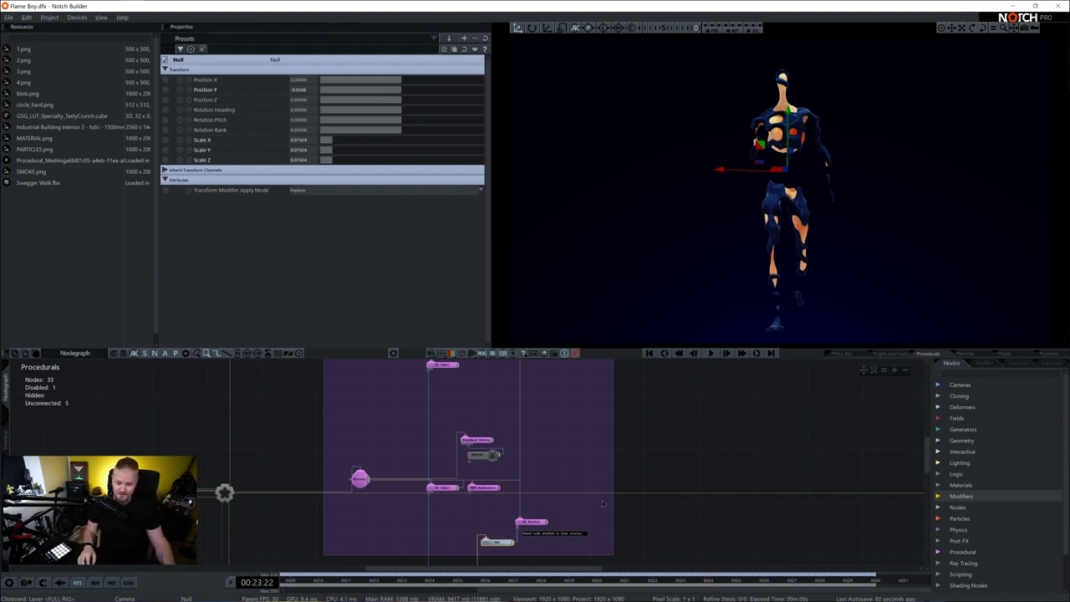
{"action": "scroll", "coordinate": [605, 504], "scroll_direction": "down", "scroll_amount": 3}
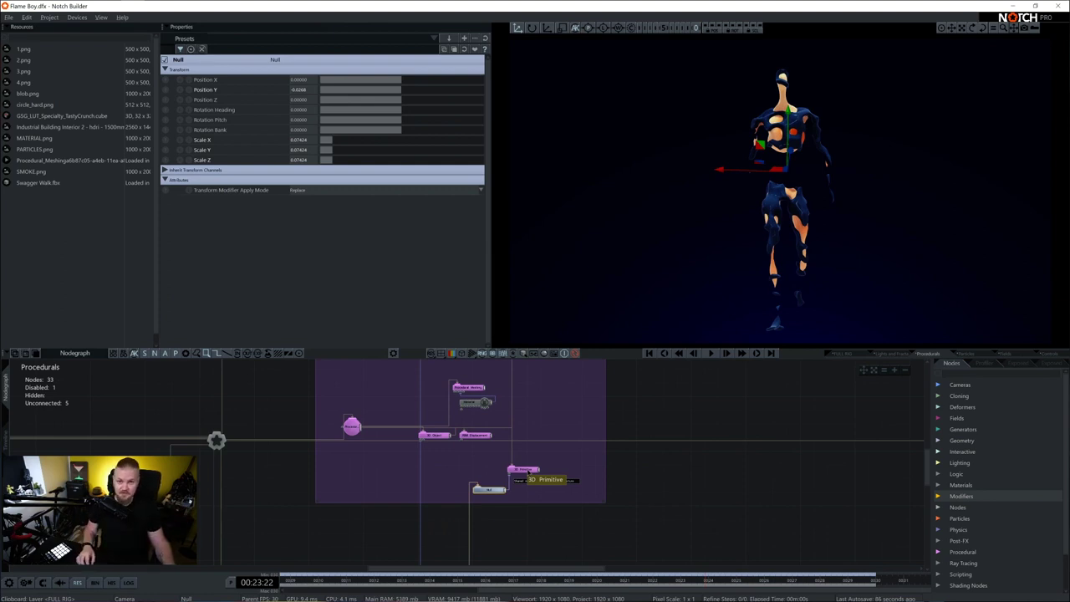
{"action": "scroll", "coordinate": [590, 492], "scroll_direction": "down", "scroll_amount": 3}
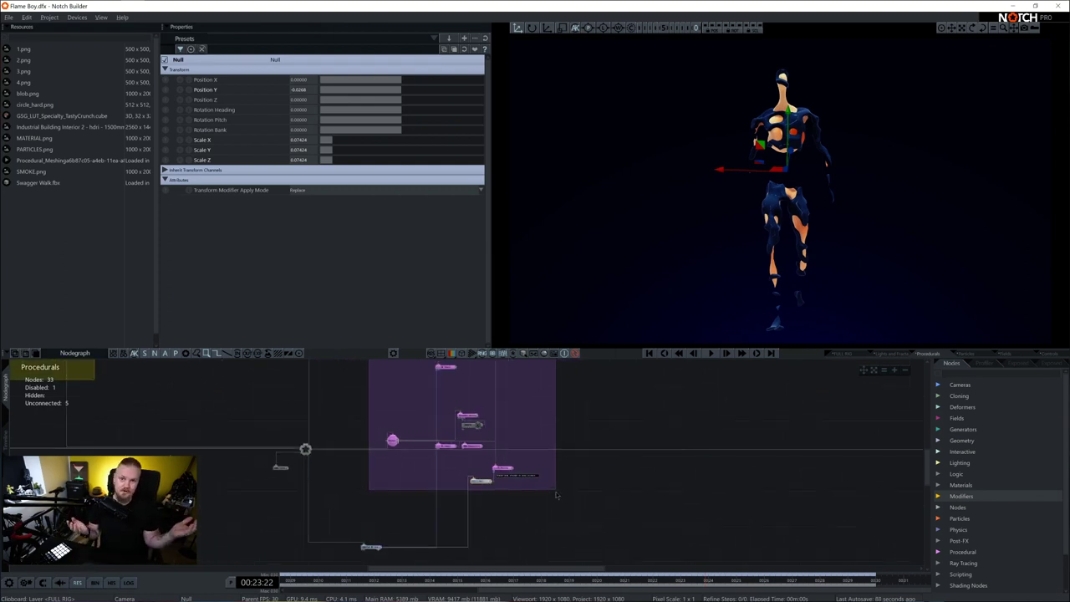
{"action": "middle_click_drag", "start_coordinate": [163, 488], "coordinate": [213, 475]}
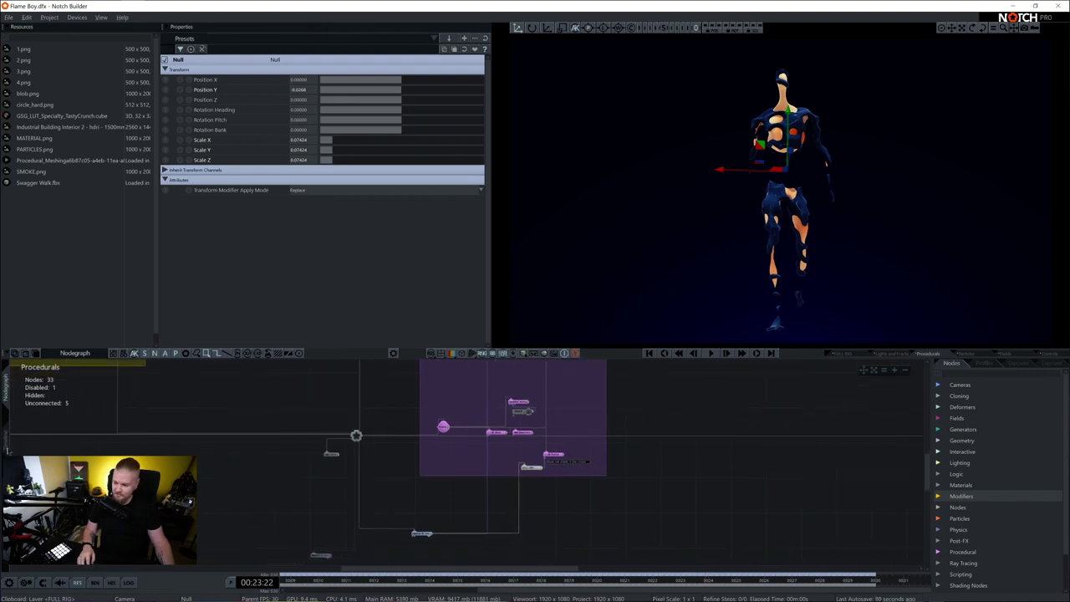
Solo the Particles layer and display its nodes in the nodegraph.
{"action": "left_click", "coordinate": [6, 447]}
{"action": "left_click", "coordinate": [30, 408]}
{"action": "double_click", "coordinate": [29, 409]}
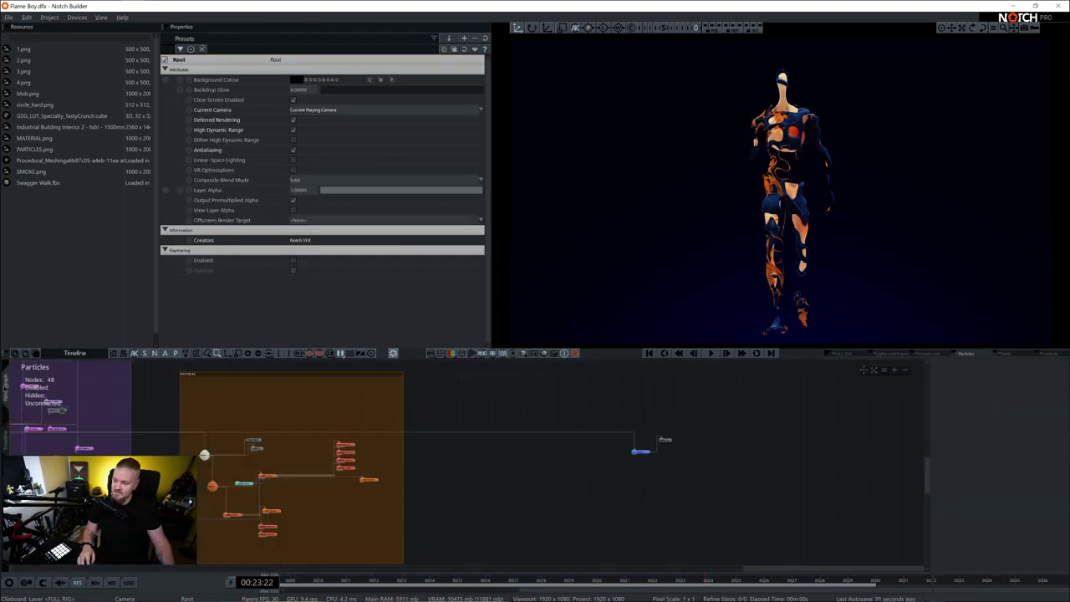
{"action": "scroll", "coordinate": [460, 506], "scroll_direction": "up", "scroll_amount": 1}
{"action": "middle_click_drag", "start_coordinate": [499, 499], "coordinate": [707, 451]}
{"action": "middle_click_drag", "start_coordinate": [652, 471], "coordinate": [740, 496]}
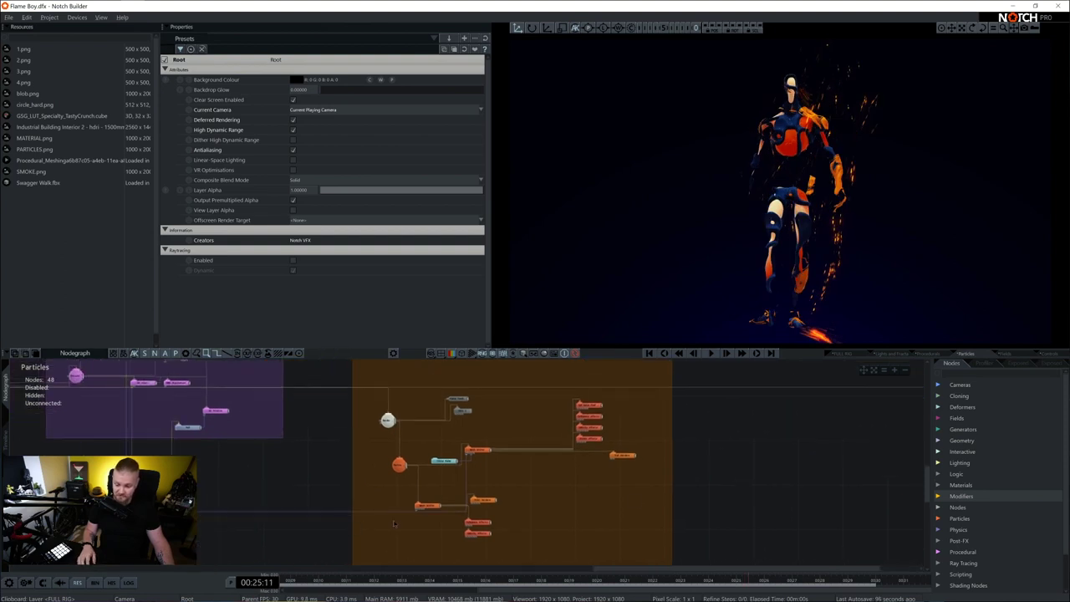
Examine the lower Mesh Emitter's emission settings and the attributes of the Trail Renderer in the Particles layer.
{"action": "left_click", "coordinate": [426, 507]}
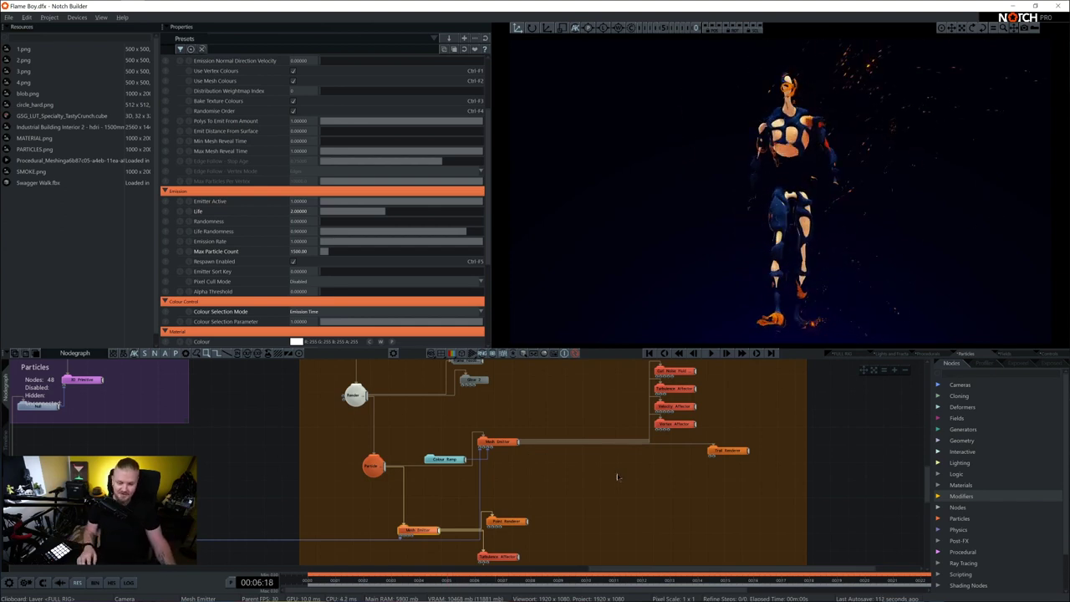
{"action": "scroll", "coordinate": [623, 475], "scroll_direction": "down", "scroll_amount": 2}
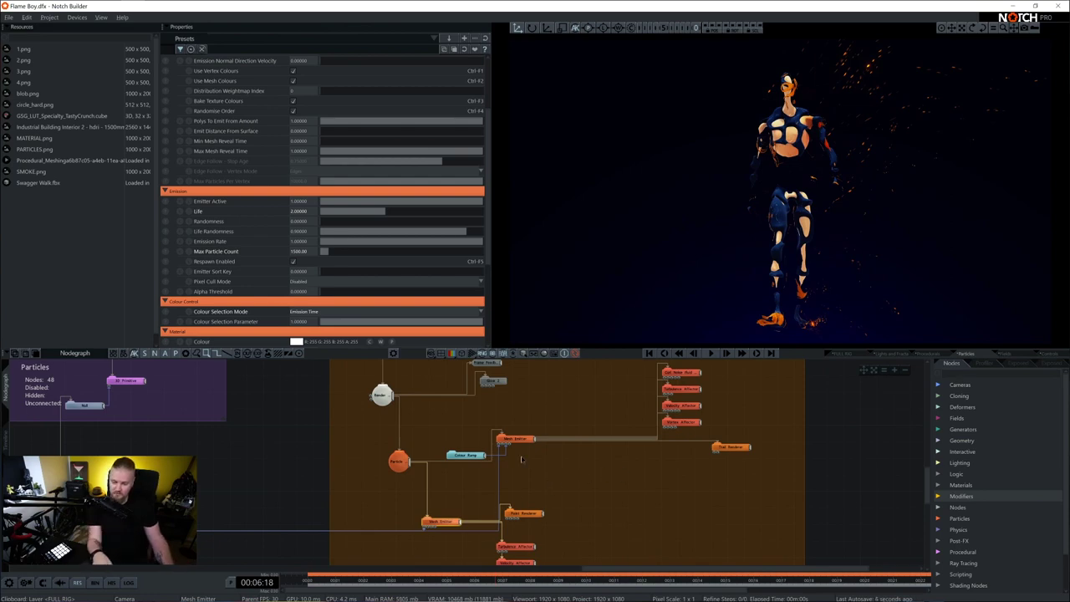
{"action": "middle_click_drag", "start_coordinate": [610, 512], "coordinate": [600, 481]}
{"action": "left_click", "coordinate": [721, 415]}
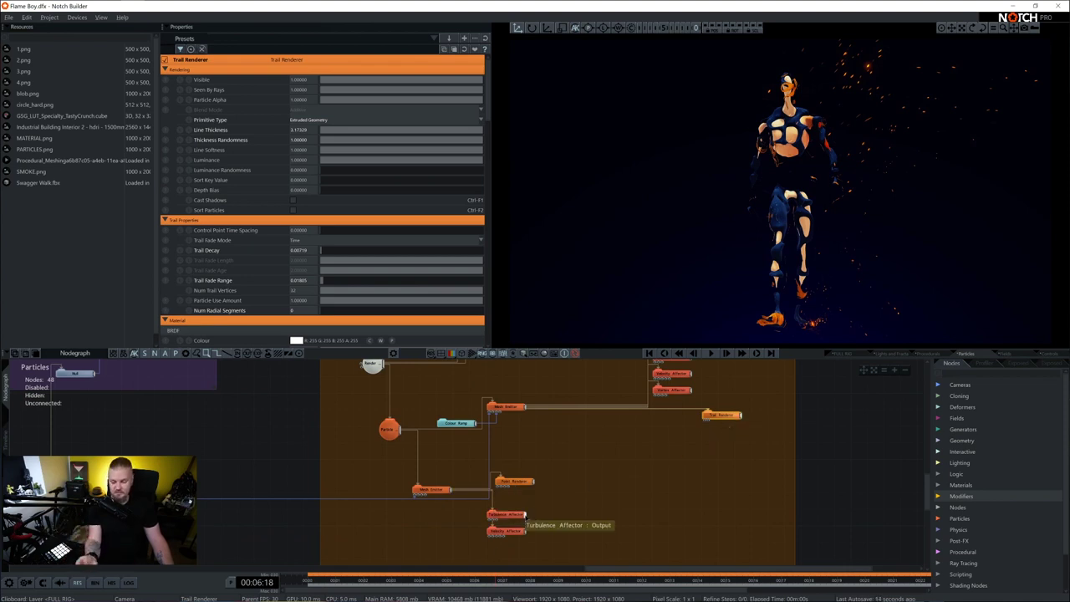
Disable the Frame Feedback and Glow 2 nodes together and re-enable them one at a time to compare the particle look.
{"action": "middle_click_drag", "start_coordinate": [686, 428], "coordinate": [665, 480]}
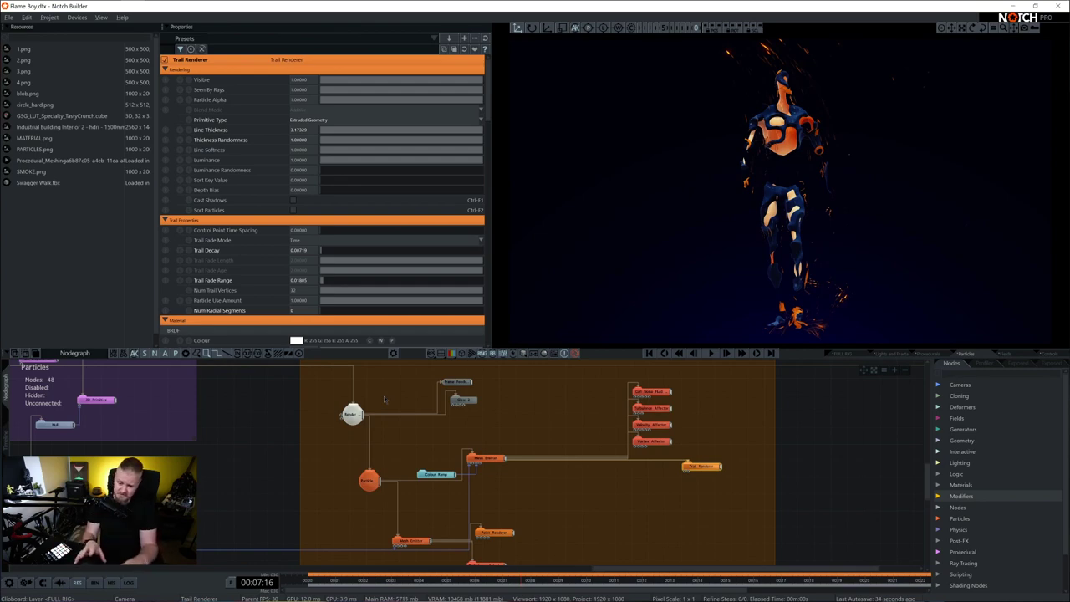
{"action": "left_click_drag", "start_coordinate": [485, 375], "coordinate": [468, 404]}
{"action": "key", "text": "d"}
{"action": "left_click", "coordinate": [460, 383]}
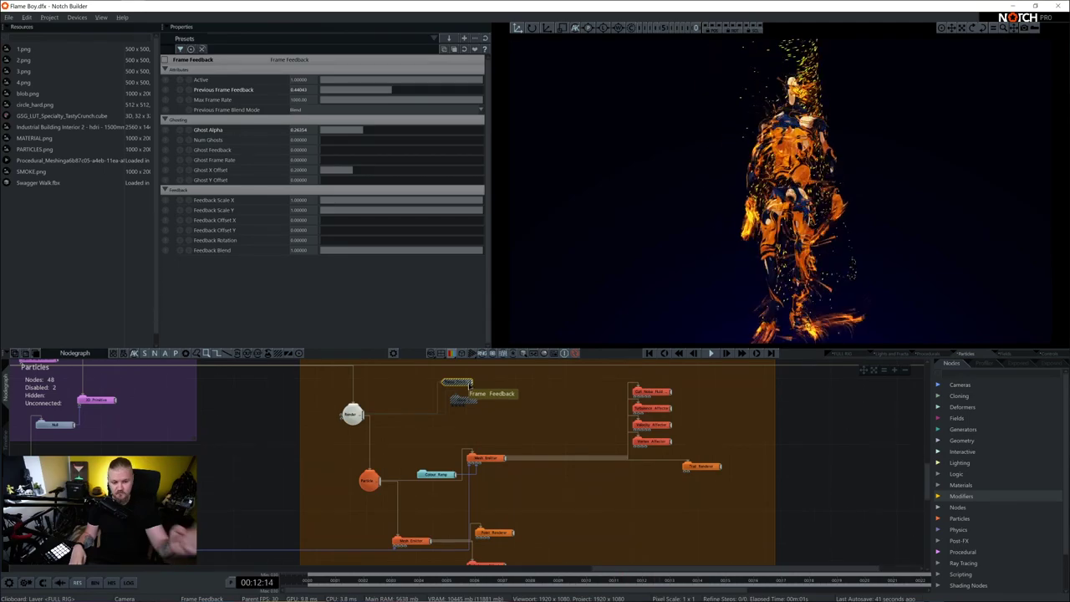
{"action": "key", "text": "d"}
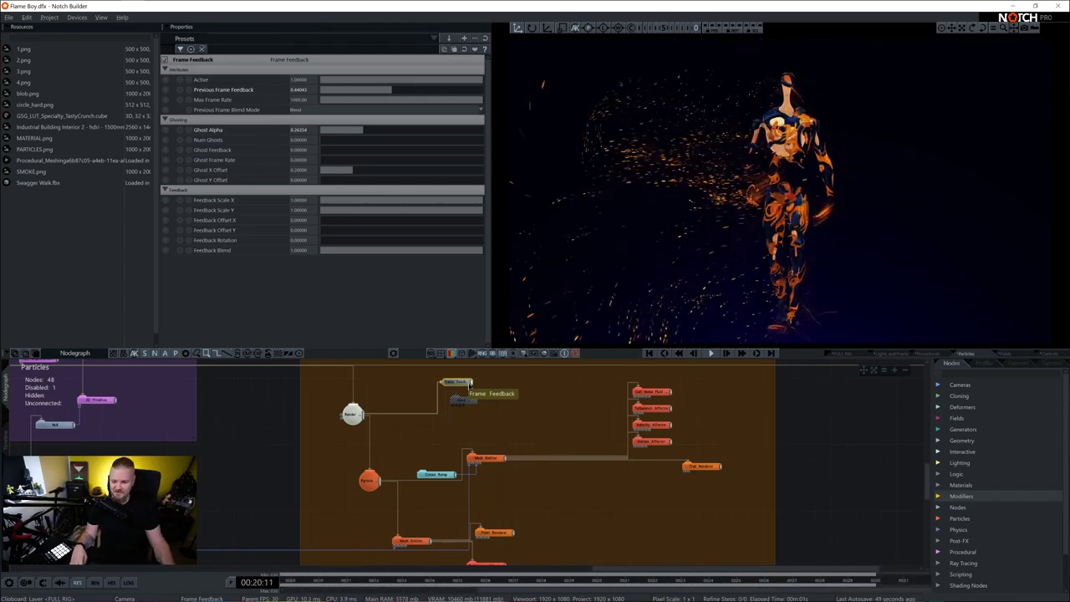
{"action": "left_click", "coordinate": [462, 401]}
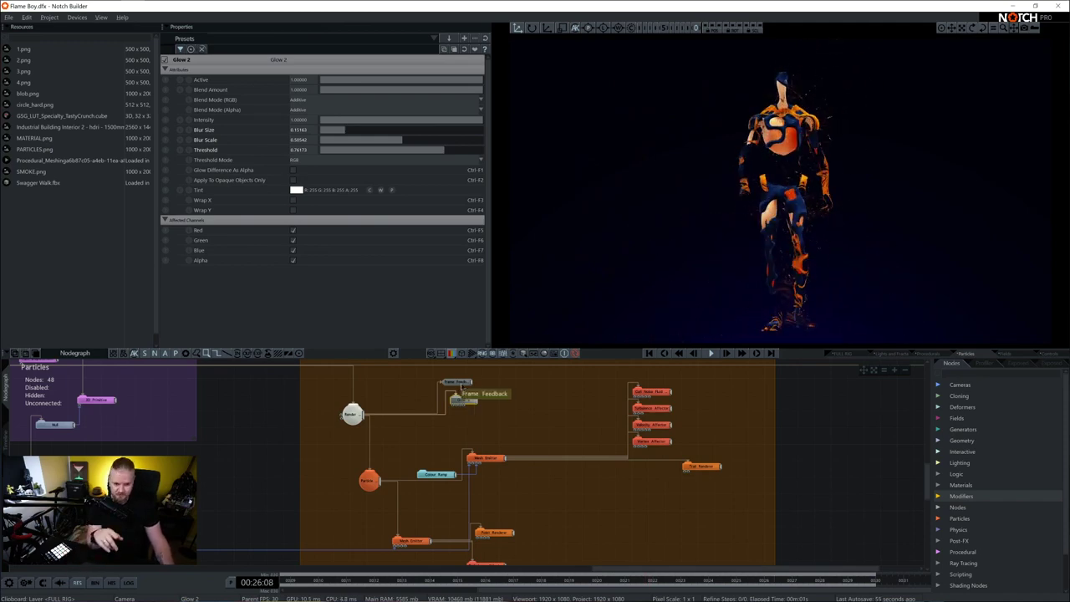
Try a Motion Blur Amount of 3 and one of 0 on the Point Renderer to compare the particles.
{"action": "middle_click_drag", "start_coordinate": [508, 467], "coordinate": [518, 445]}
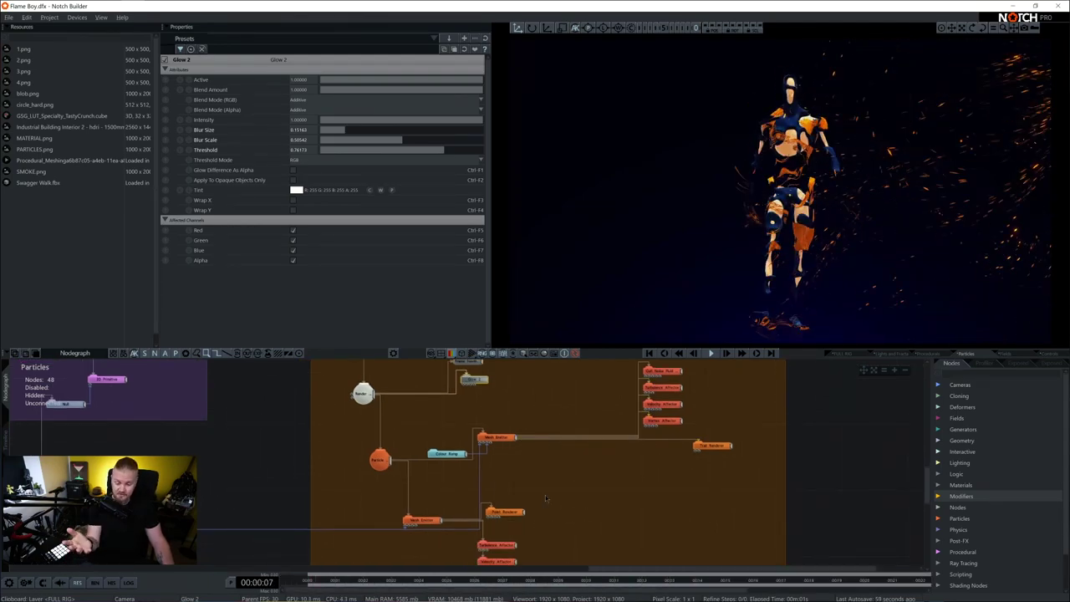
{"action": "left_click", "coordinate": [508, 511]}
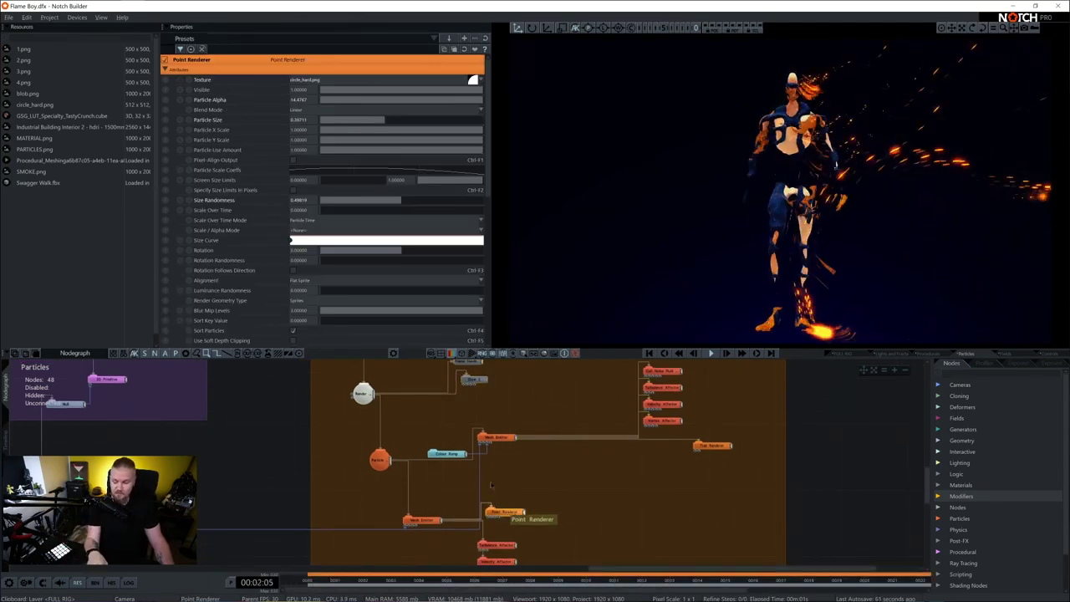
{"action": "scroll", "coordinate": [366, 229], "scroll_direction": "down", "scroll_amount": 5}
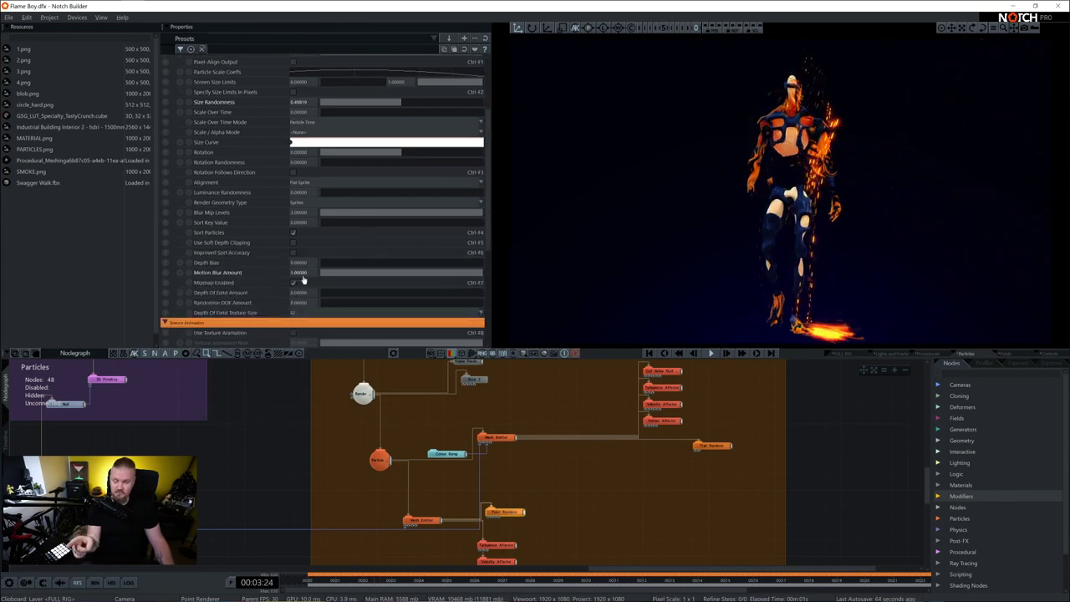
{"action": "double_click", "coordinate": [307, 271]}
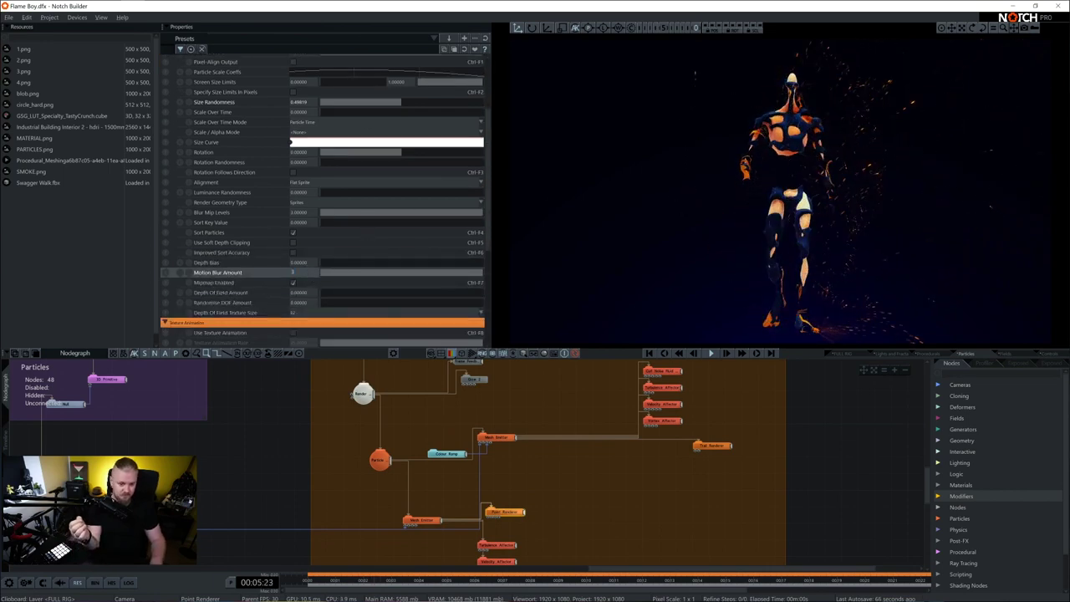
{"action": "key", "text": "Return"}
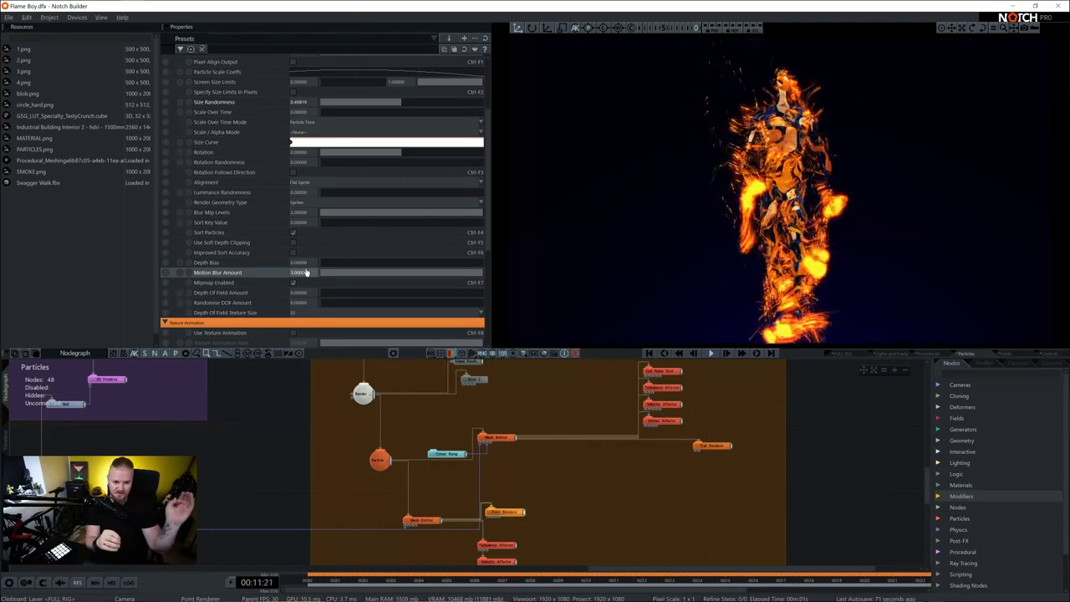
{"action": "key", "text": "Return"}
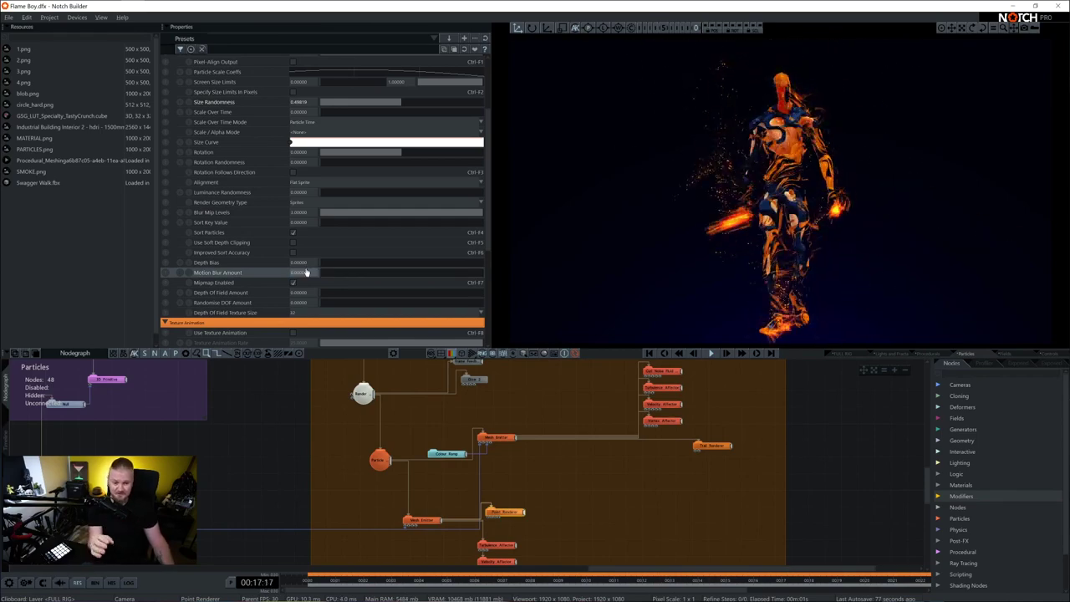
Set the Point Renderer's Motion Blur Amount to 1.
{"action": "left_click", "coordinate": [307, 273]}
{"action": "type", "text": "1"}
{"action": "key", "text": "Return"}
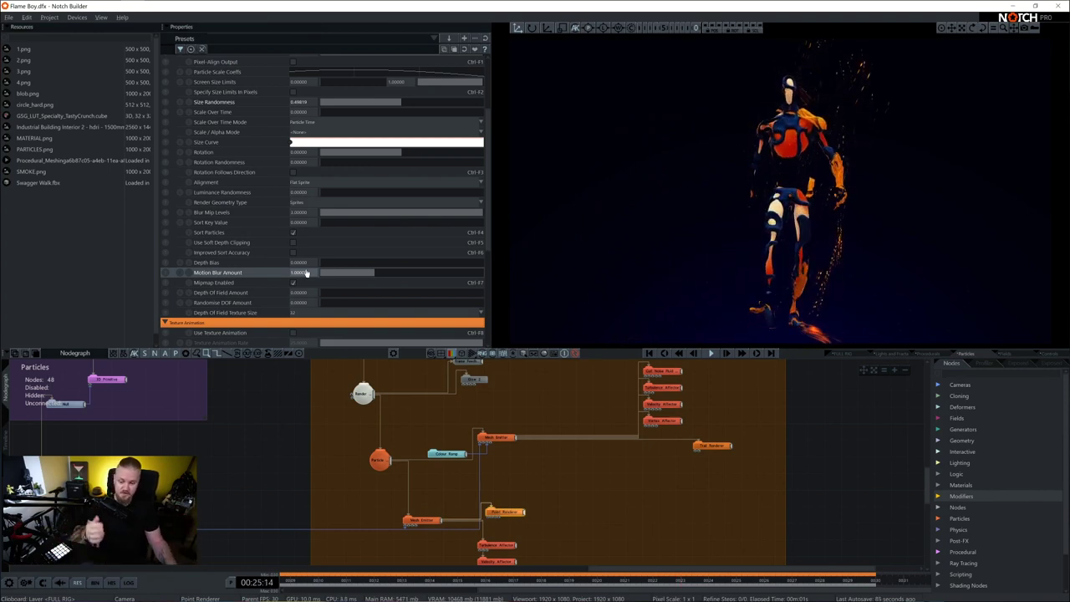
Solo the Fields layer and display its render layer and field nodes in the nodegraph.
{"action": "scroll", "coordinate": [299, 434], "scroll_direction": "down", "scroll_amount": 3}
{"action": "middle_click_drag", "start_coordinate": [363, 485], "coordinate": [461, 446]}
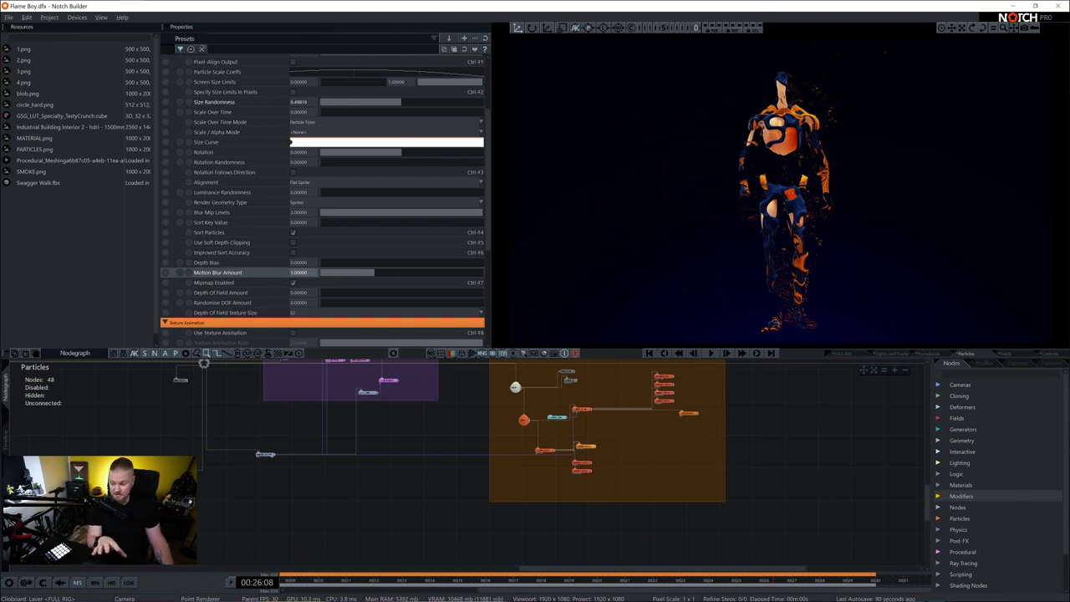
{"action": "left_click", "coordinate": [4, 441]}
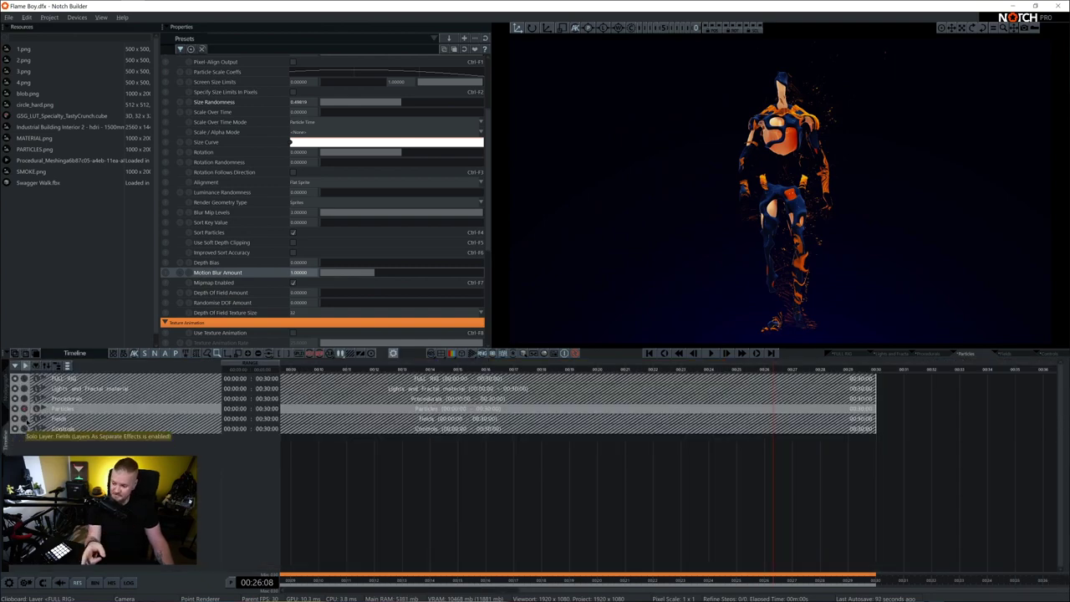
{"action": "left_click", "coordinate": [25, 419]}
{"action": "left_click", "coordinate": [5, 387]}
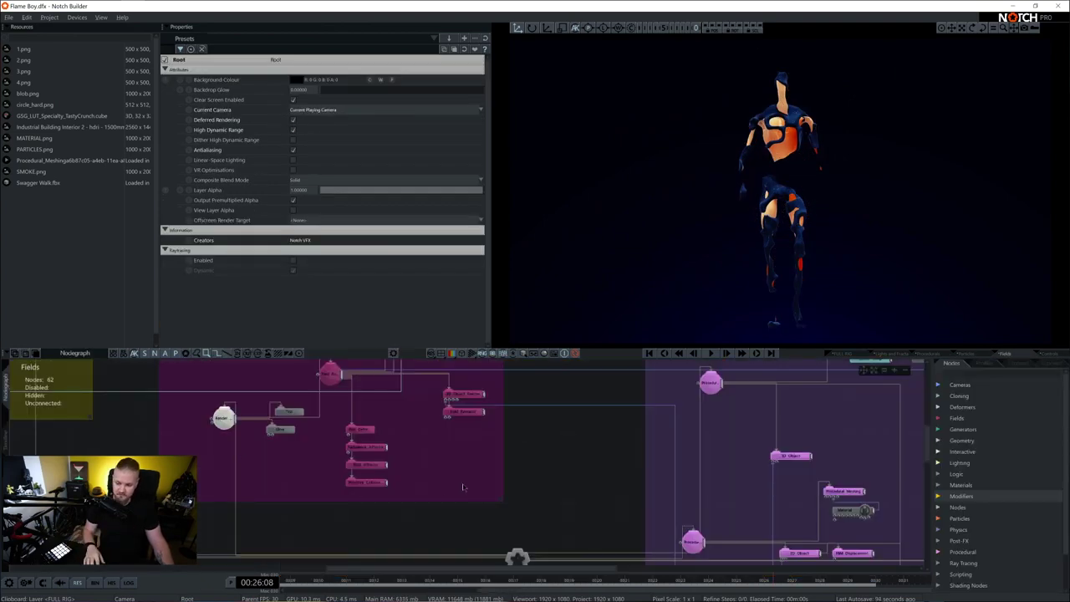
{"action": "scroll", "coordinate": [596, 471], "scroll_direction": "down", "scroll_amount": 1}
{"action": "middle_click_drag", "start_coordinate": [565, 471], "coordinate": [706, 486]}
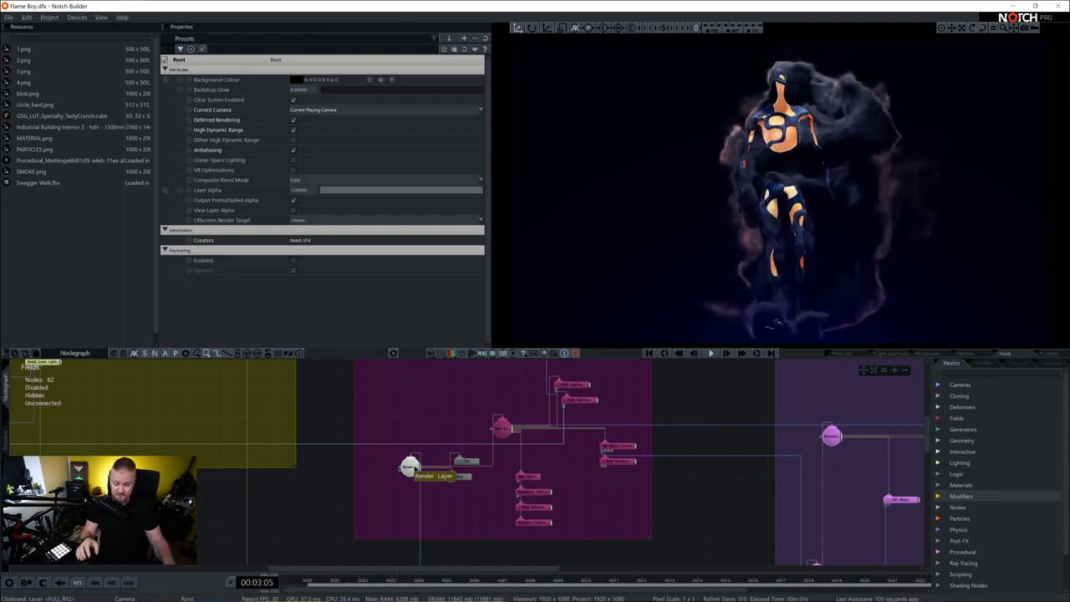
Inspect the attributes of the Field Lighting, Field Shadows and 3D Object Emitter nodes in turn.
{"action": "middle_click_drag", "start_coordinate": [538, 455], "coordinate": [525, 482]}
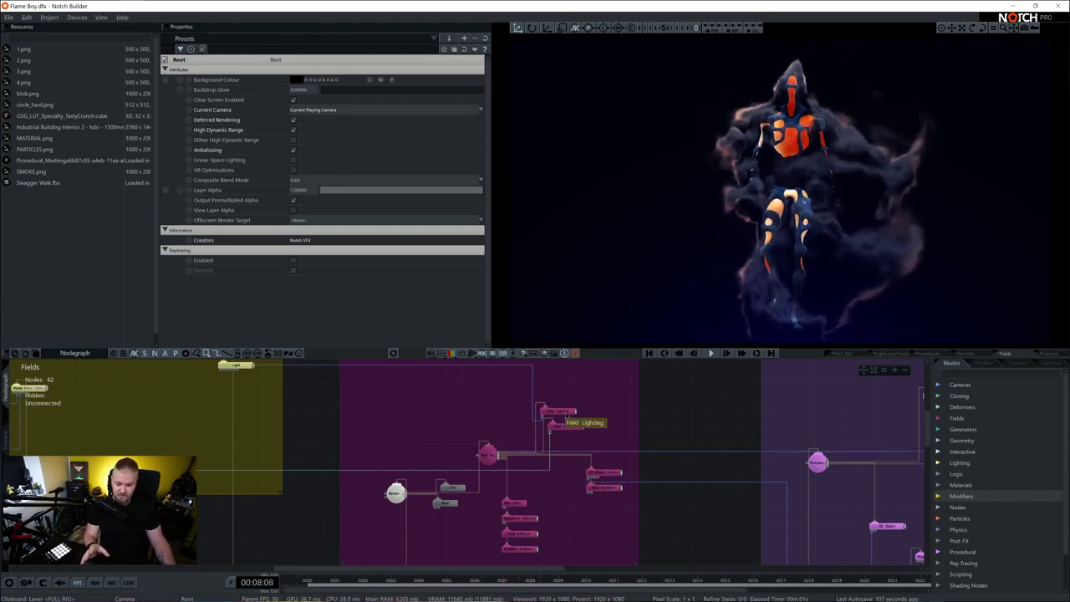
{"action": "left_click", "coordinate": [560, 411]}
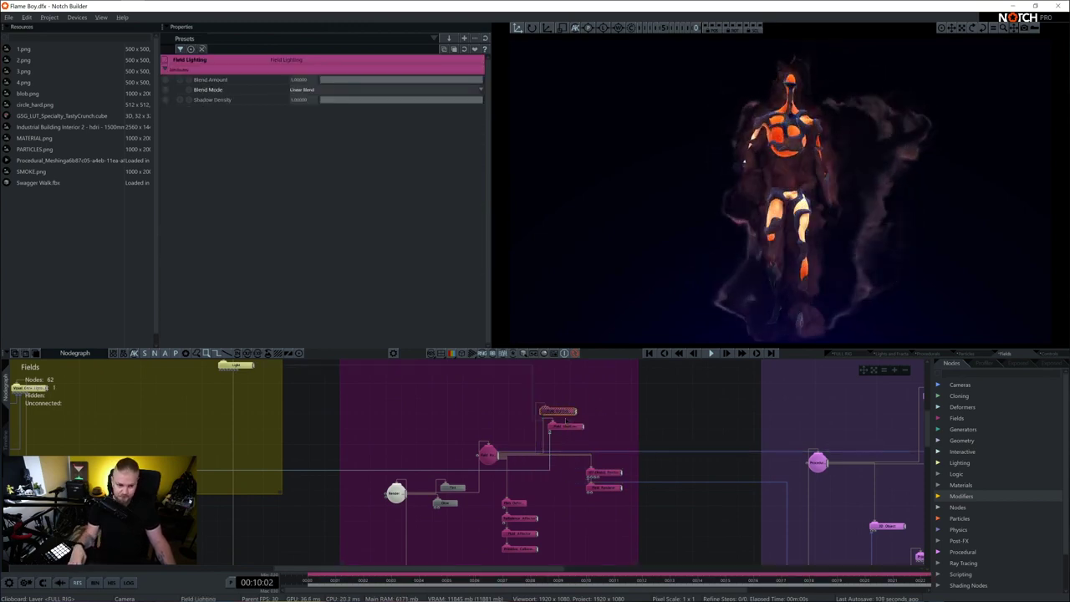
{"action": "left_click", "coordinate": [575, 428]}
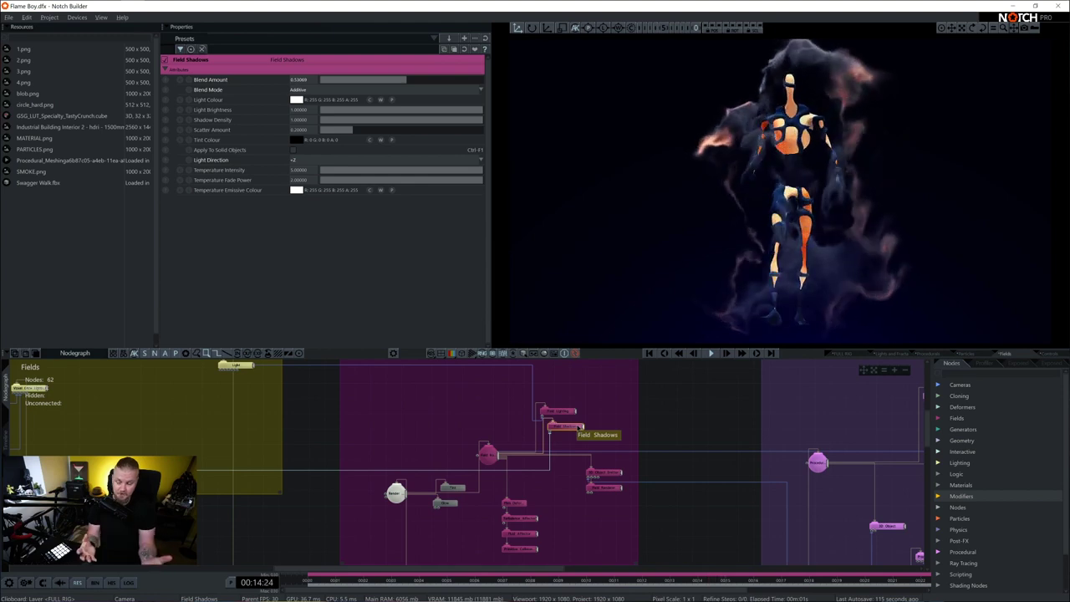
{"action": "middle_click_drag", "start_coordinate": [561, 513], "coordinate": [551, 490]}
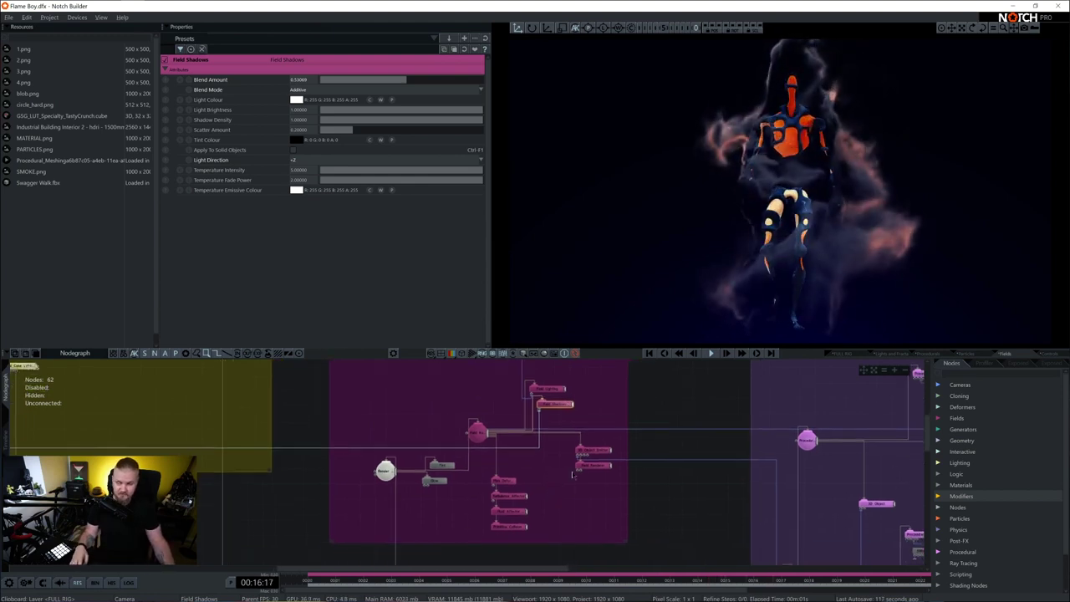
{"action": "left_click", "coordinate": [595, 453]}
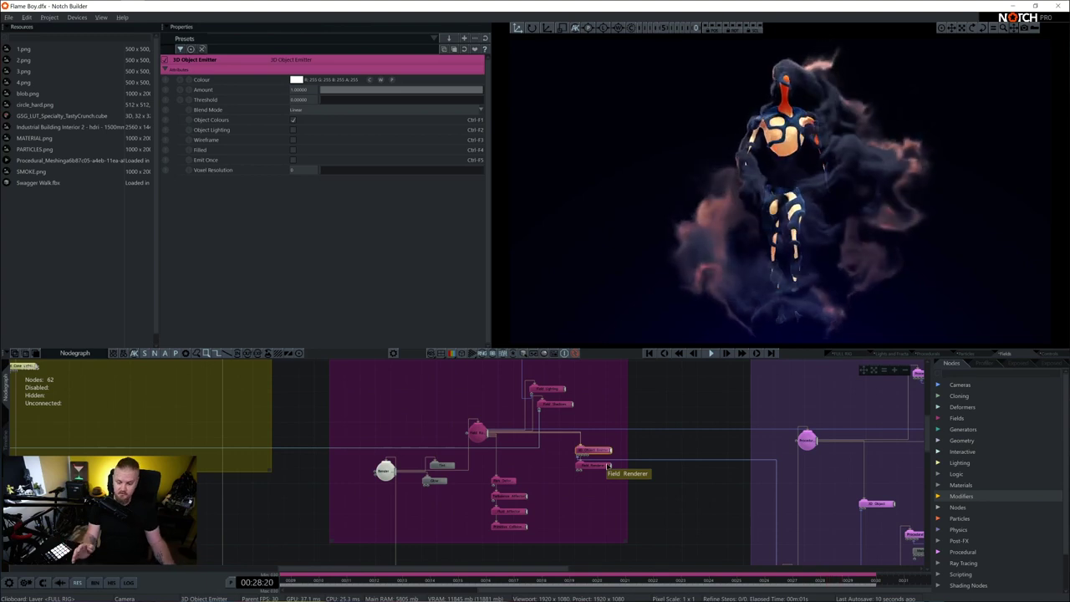
Inspect the attributes of the Fluid Affector and the Primitive Collision Affector below the Field Root.
{"action": "middle_click_drag", "start_coordinate": [542, 503], "coordinate": [542, 483]}
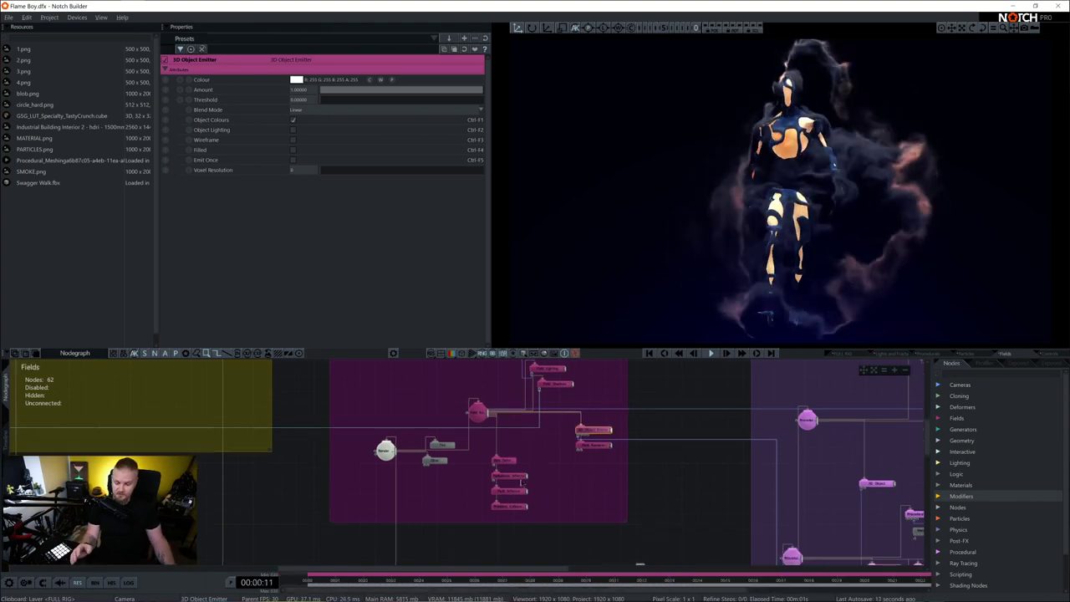
{"action": "left_click", "coordinate": [512, 492]}
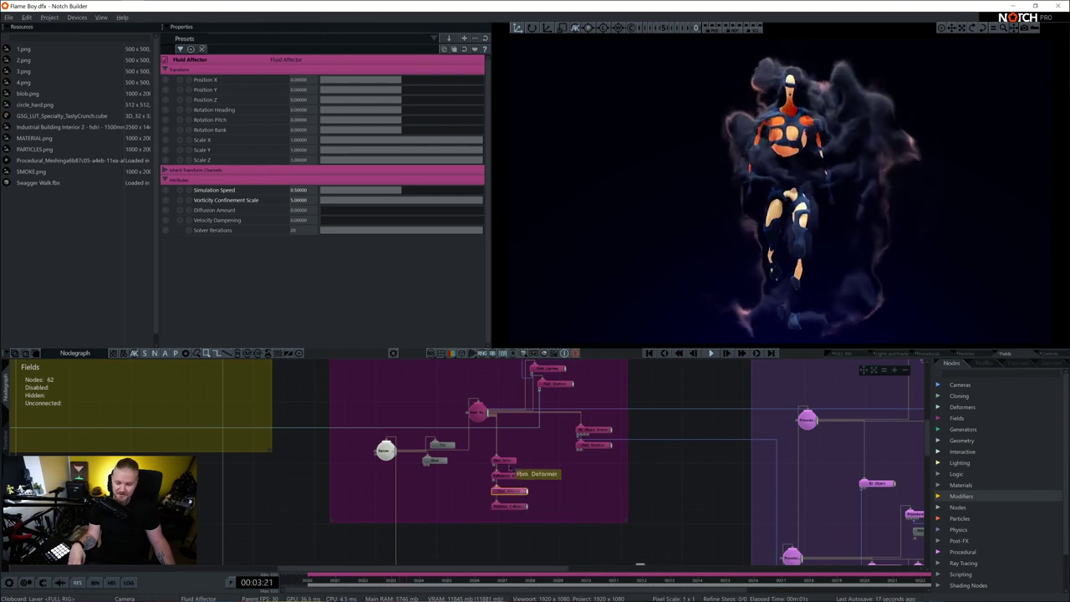
{"action": "left_click", "coordinate": [512, 506]}
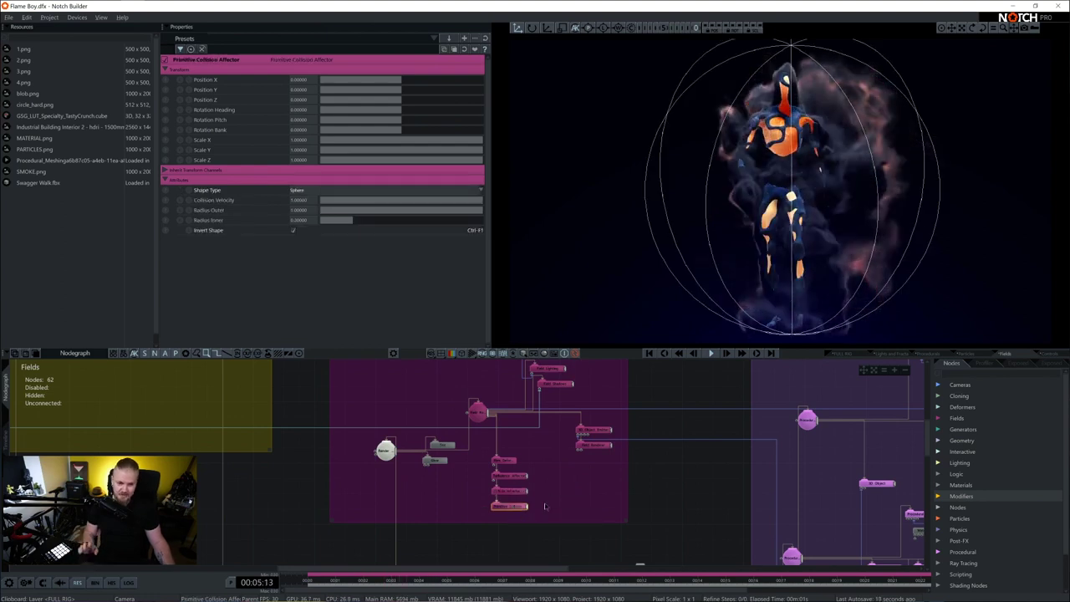
Move the Fbm Deformer out beside the affector chain and disable it together with the Turbulence, Fluid and Primitive Collision Affectors.
{"action": "scroll", "coordinate": [516, 491], "scroll_direction": "up", "scroll_amount": 3}
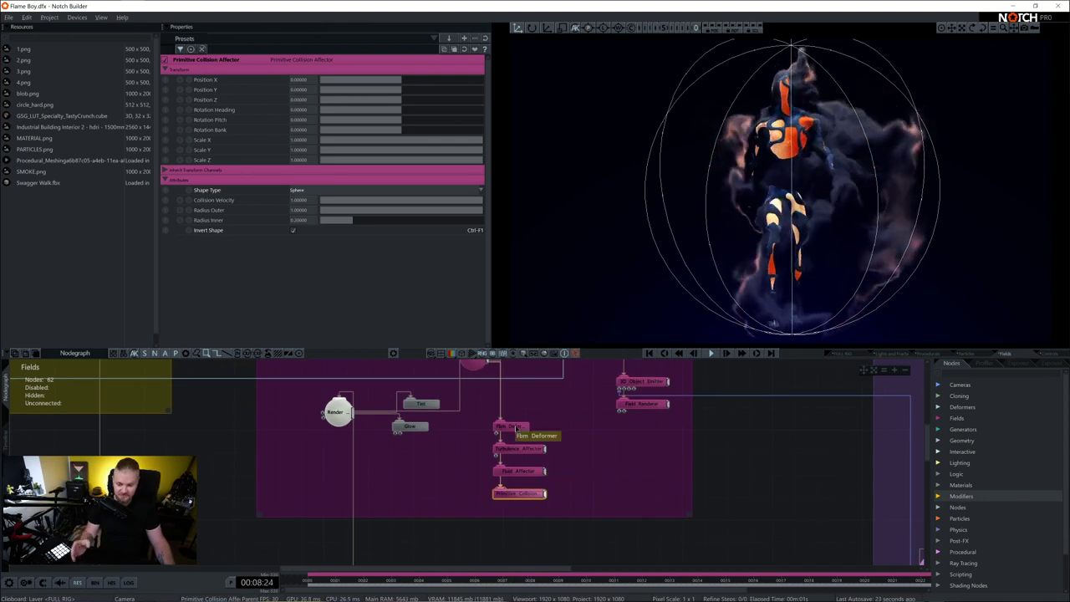
{"action": "left_click_drag", "start_coordinate": [497, 427], "coordinate": [551, 430]}
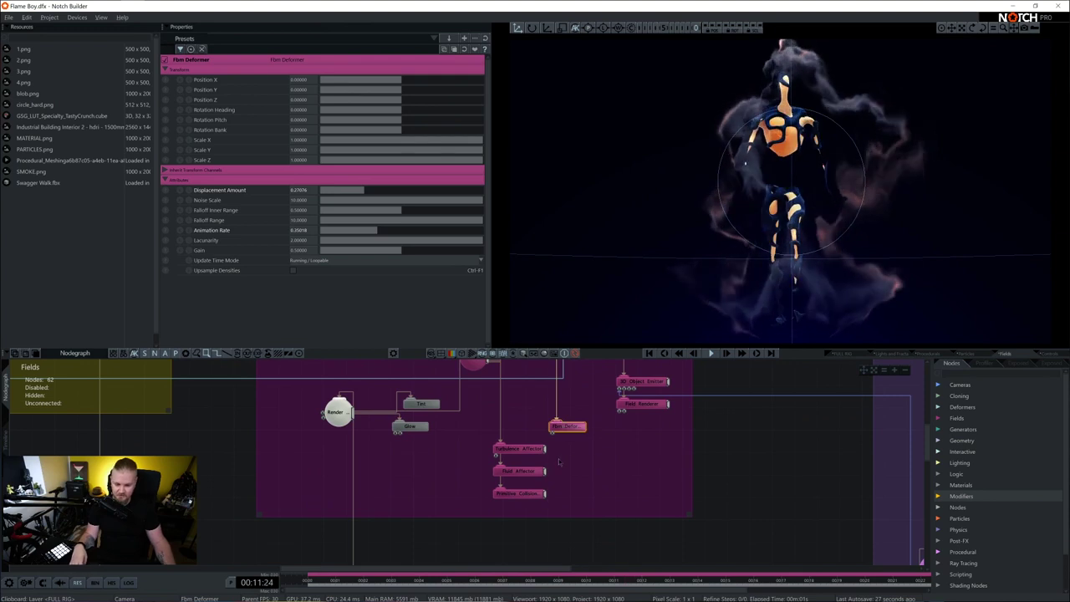
{"action": "key", "text": "d"}
{"action": "left_click", "coordinate": [531, 451]}
{"action": "key", "text": "d"}
{"action": "left_click", "coordinate": [531, 470]}
{"action": "key", "text": "d"}
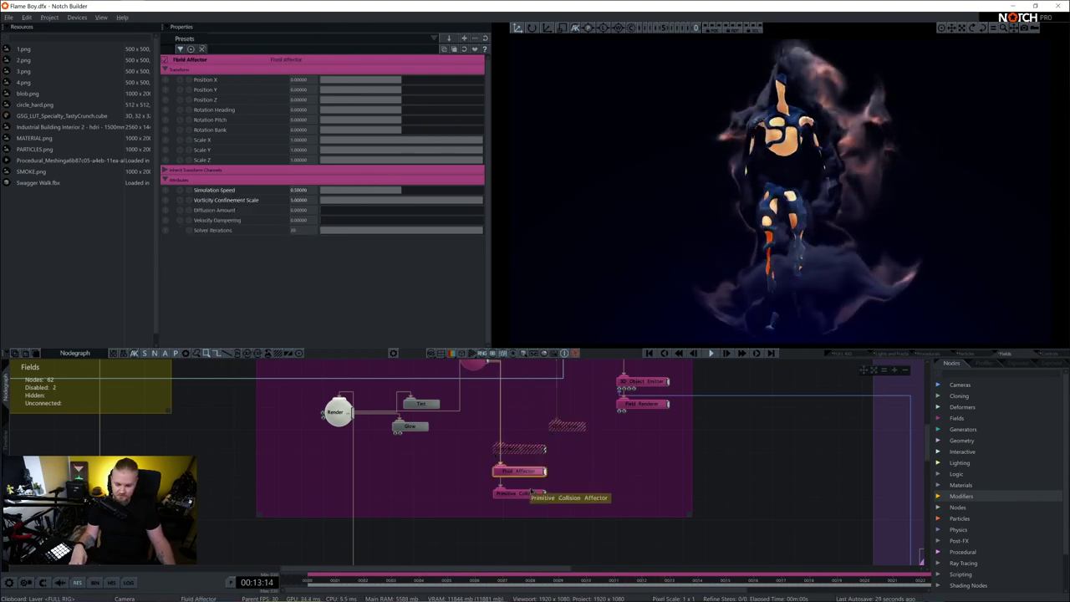
{"action": "left_click", "coordinate": [523, 493]}
{"action": "key", "text": "d"}
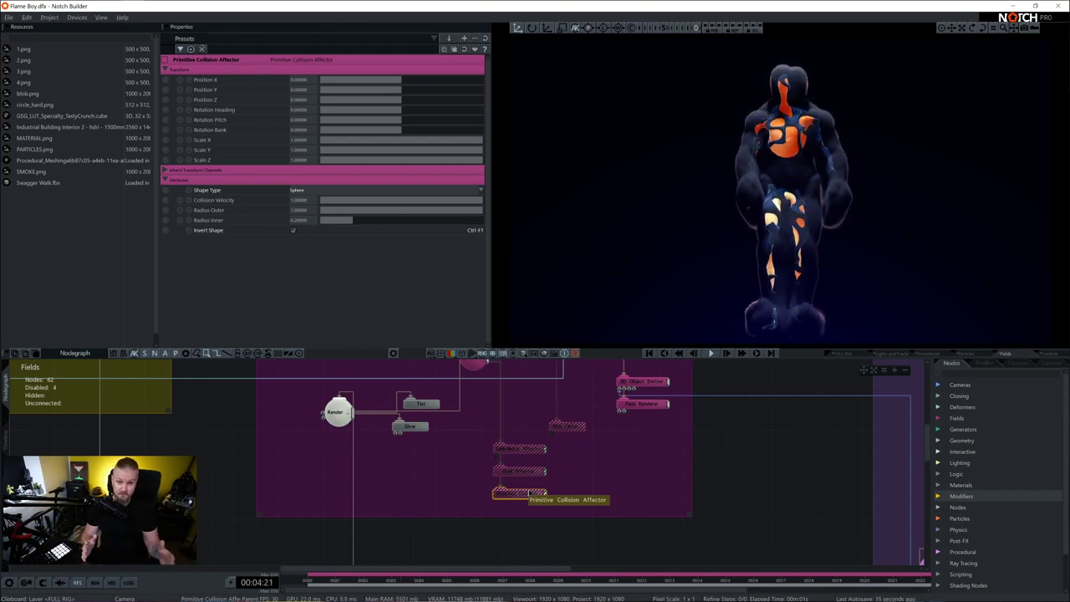
Re-enable the Turbulence Affector and the Fluid Affector one after the other to bring back the smoke motion.
{"action": "left_click", "coordinate": [531, 449]}
{"action": "key", "text": "d"}
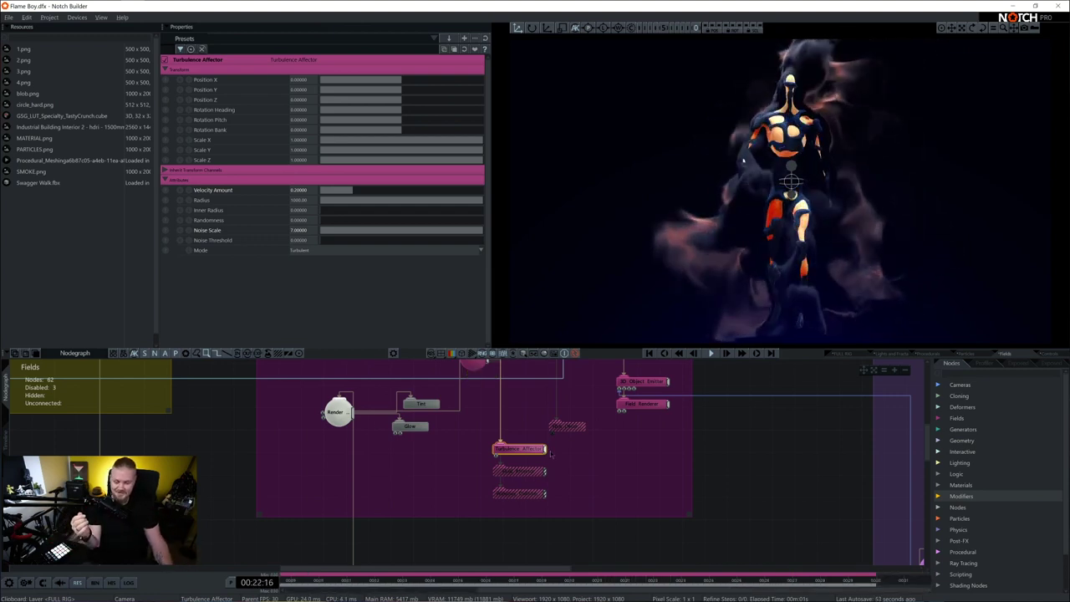
{"action": "left_click", "coordinate": [529, 473]}
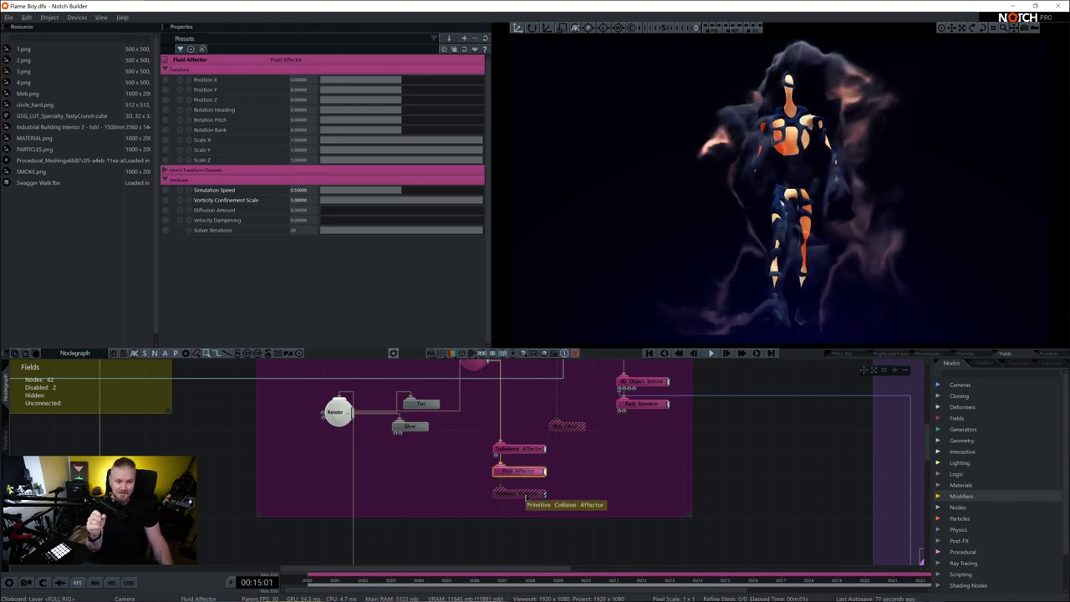
Show the Field Root's attributes and bounding box, and re-enable the Primitive Collision Affector.
{"action": "middle_click_drag", "start_coordinate": [474, 443], "coordinate": [469, 472]}
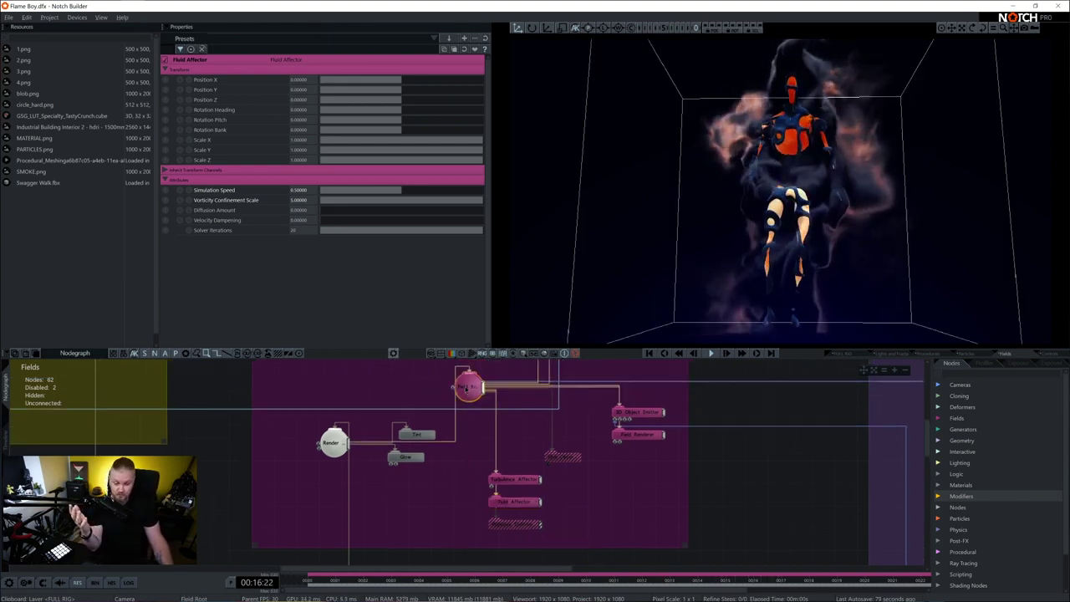
{"action": "left_click", "coordinate": [466, 389]}
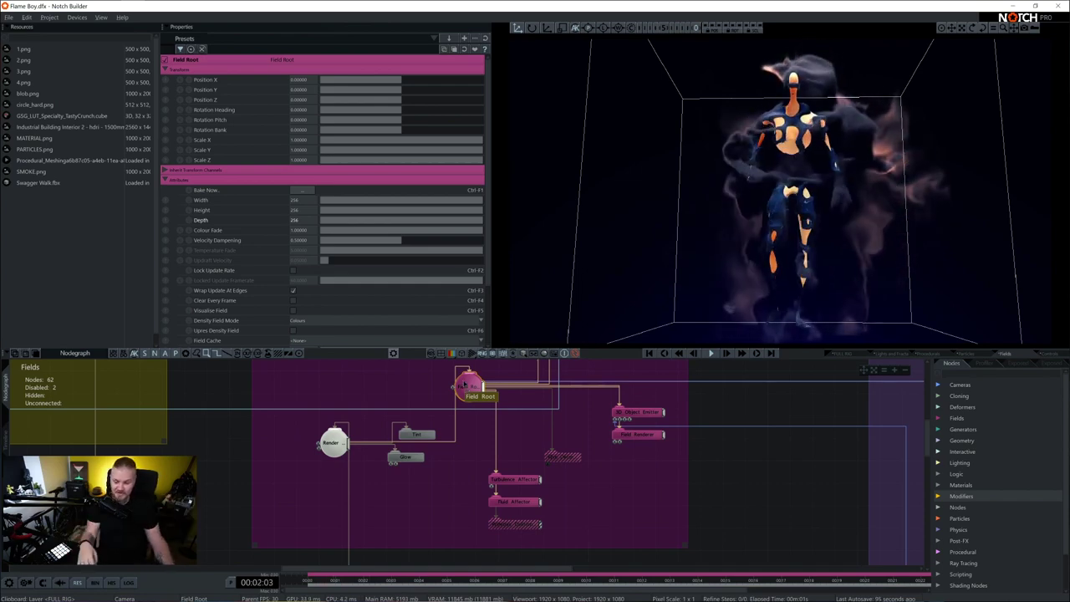
{"action": "left_click", "coordinate": [523, 525]}
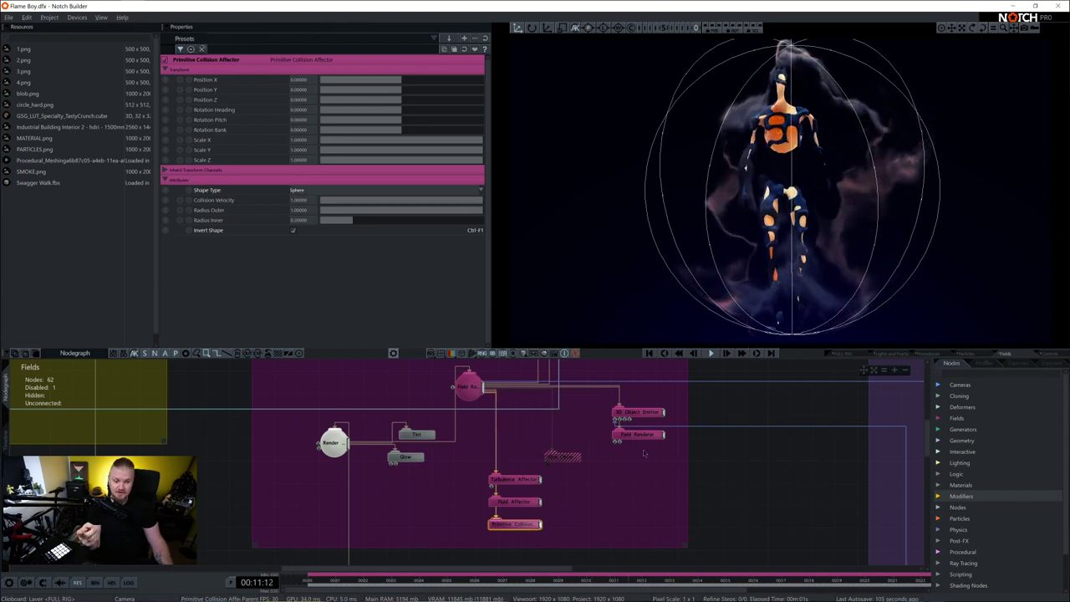
View the figure from the side in the orbit view and toggle the Primitive Collision Affector off and on to compare the smoke.
{"action": "left_click", "coordinate": [682, 472]}
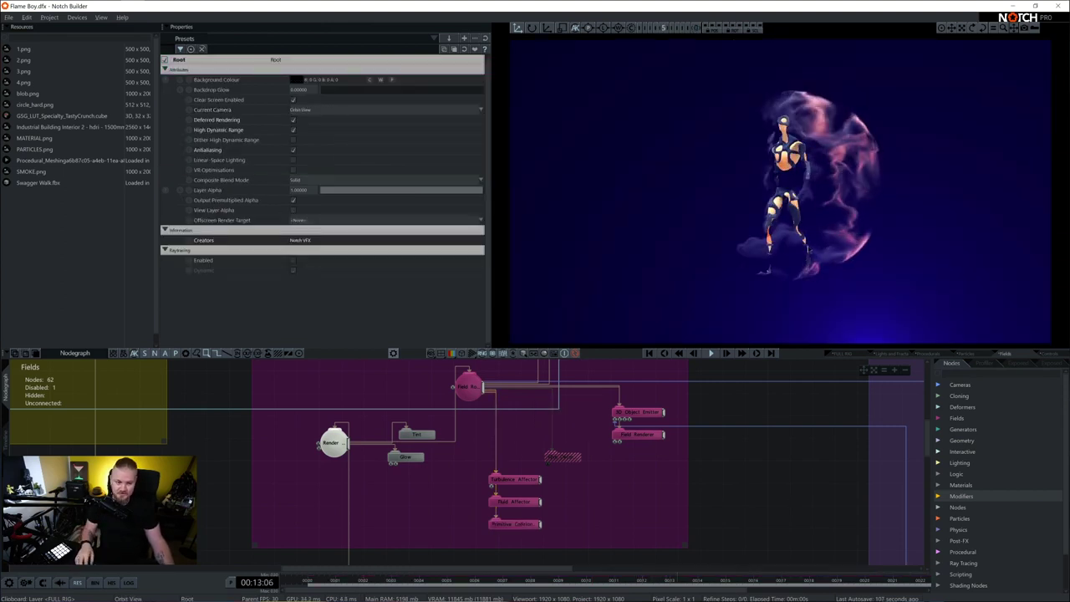
{"action": "left_click_drag", "start_coordinate": [655, 263], "coordinate": [831, 260]}
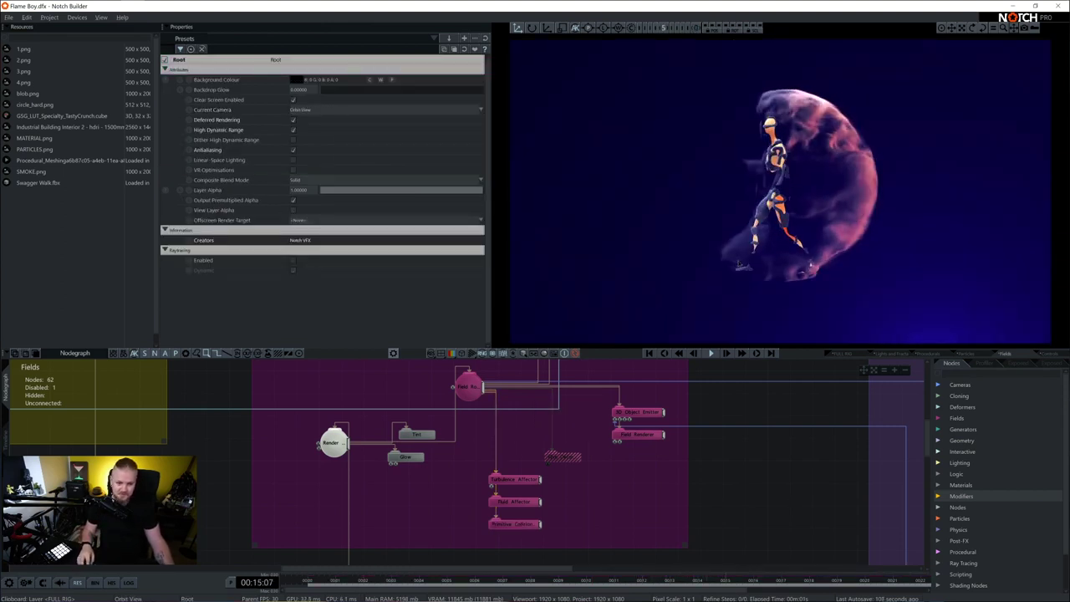
{"action": "left_click", "coordinate": [517, 524]}
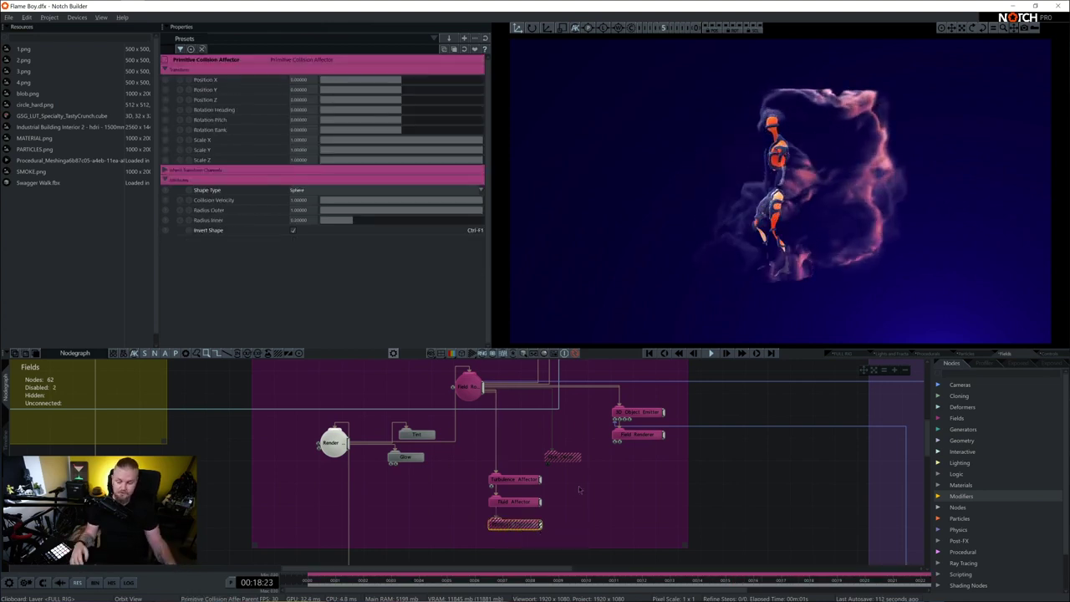
{"action": "key", "text": "d"}
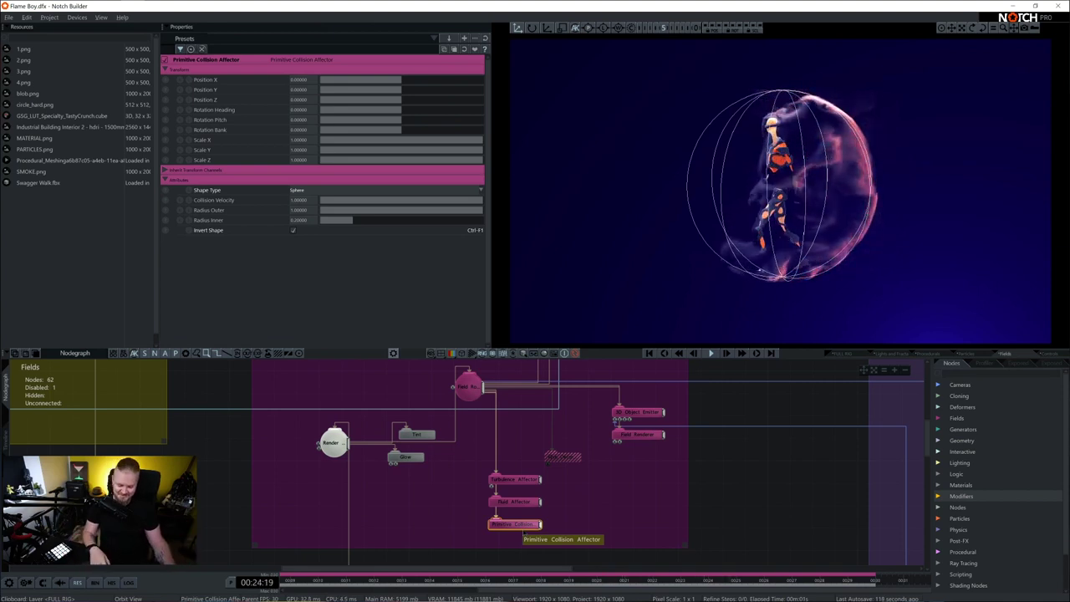
Re-enable the Fbm Deformer in the camera view and display the Field Root's attributes again.
{"action": "left_click", "coordinate": [563, 458]}
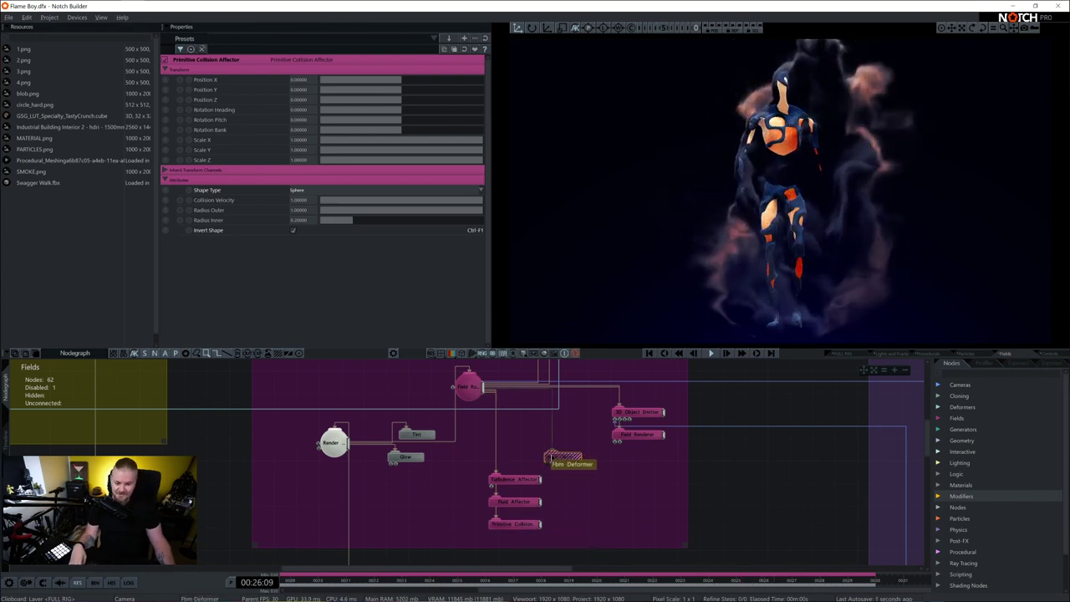
{"action": "key", "text": "ctrl+e"}
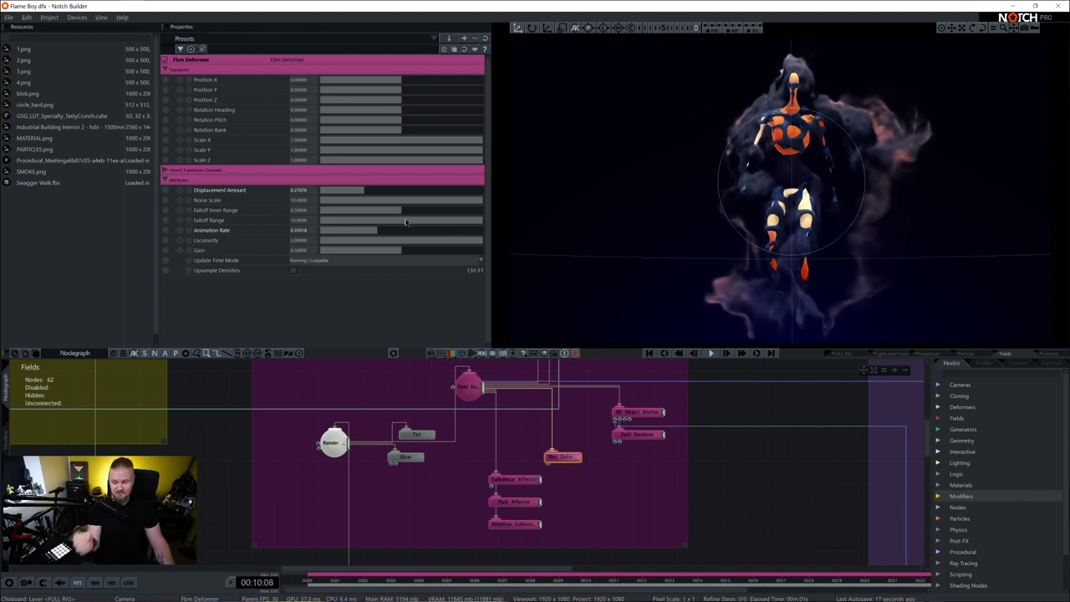
{"action": "left_click", "coordinate": [469, 388]}
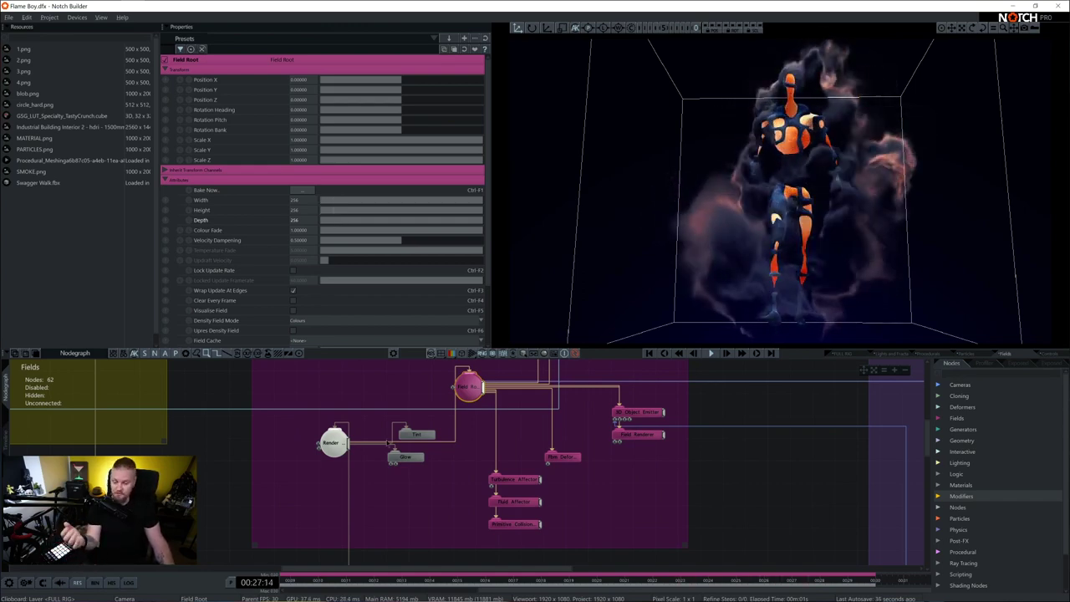
Disable the Tint and Glow nodes together and re-enable them one at a time to compare the smoke look.
{"action": "left_click", "coordinate": [408, 458]}
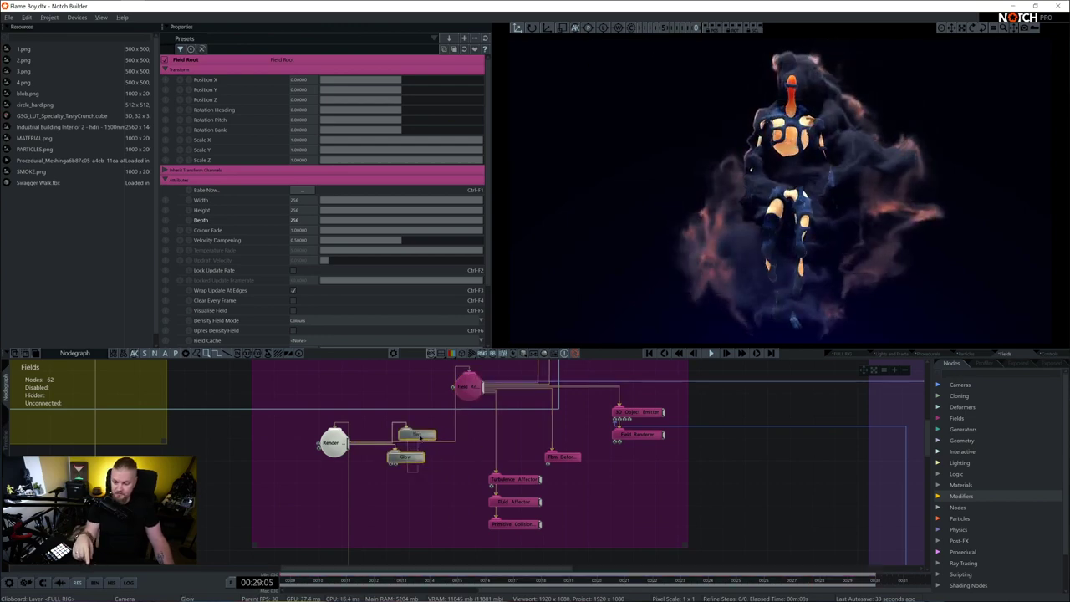
{"action": "key", "text": "d"}
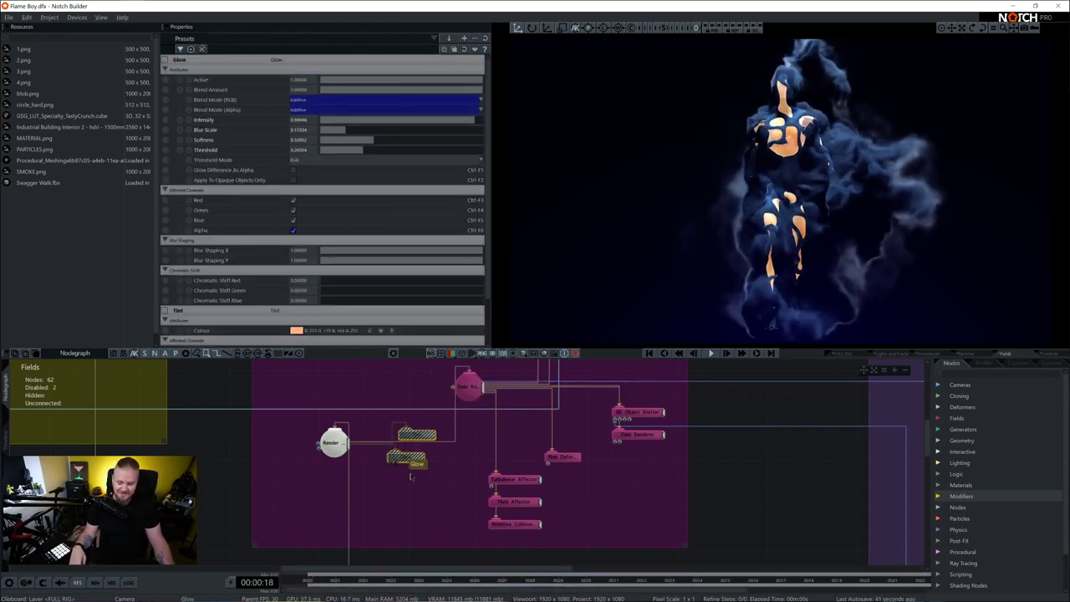
{"action": "left_click", "coordinate": [422, 446]}
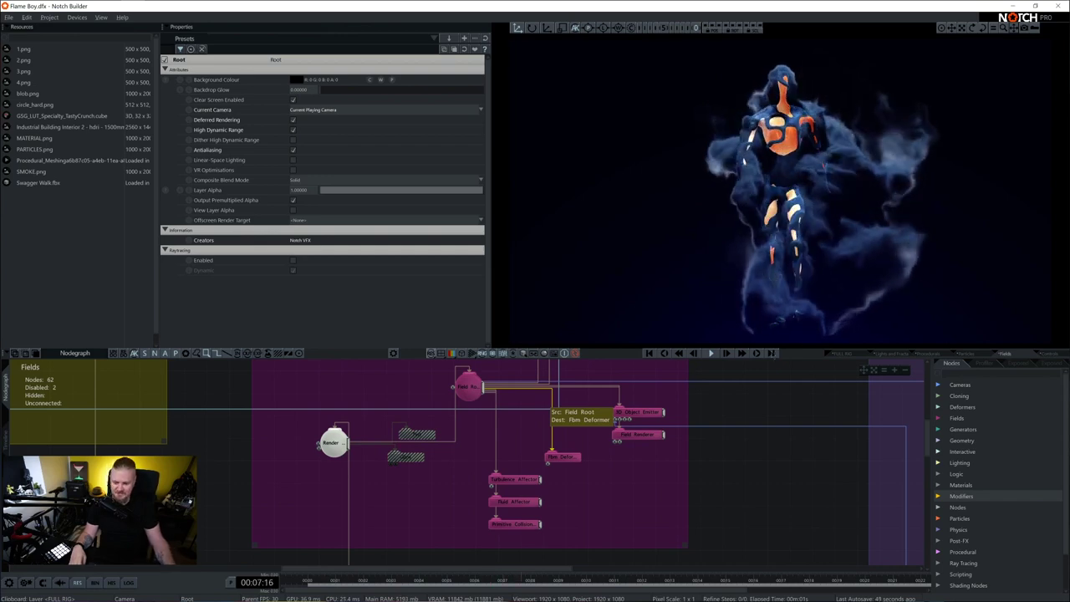
{"action": "left_click", "coordinate": [413, 434]}
{"action": "key", "text": "d"}
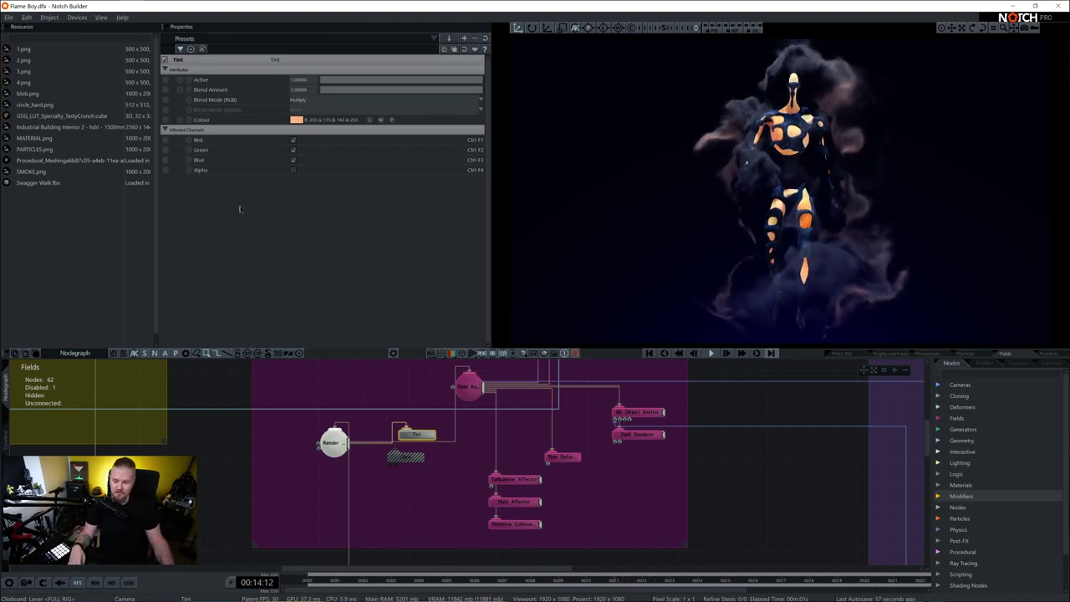
{"action": "left_click", "coordinate": [408, 457]}
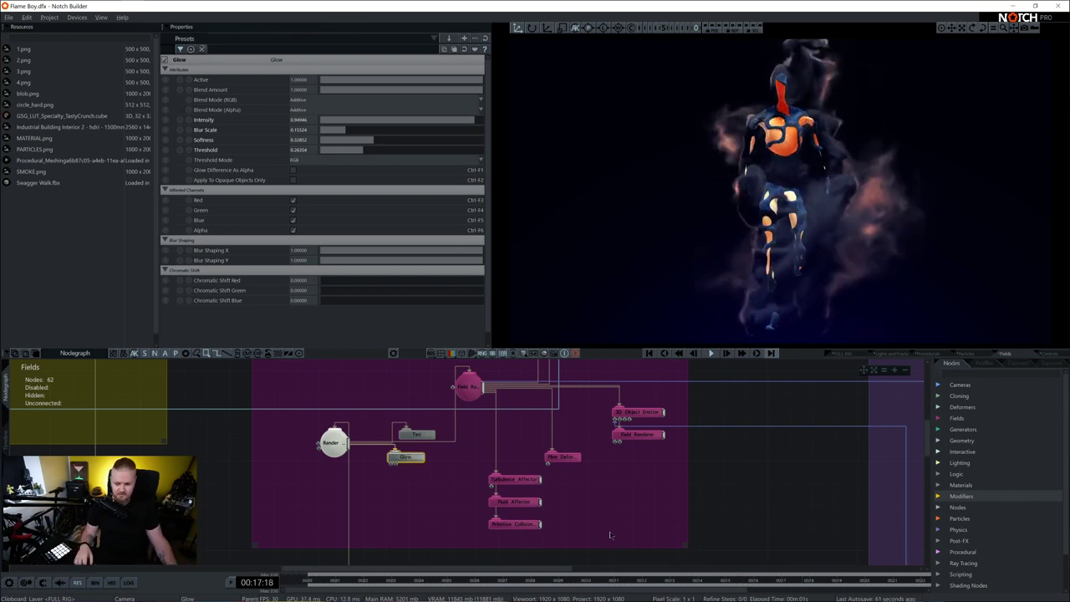
Solo the Controls layer in the timeline and open its nodegraph.
{"action": "scroll", "coordinate": [611, 532], "scroll_direction": "down", "scroll_amount": 3}
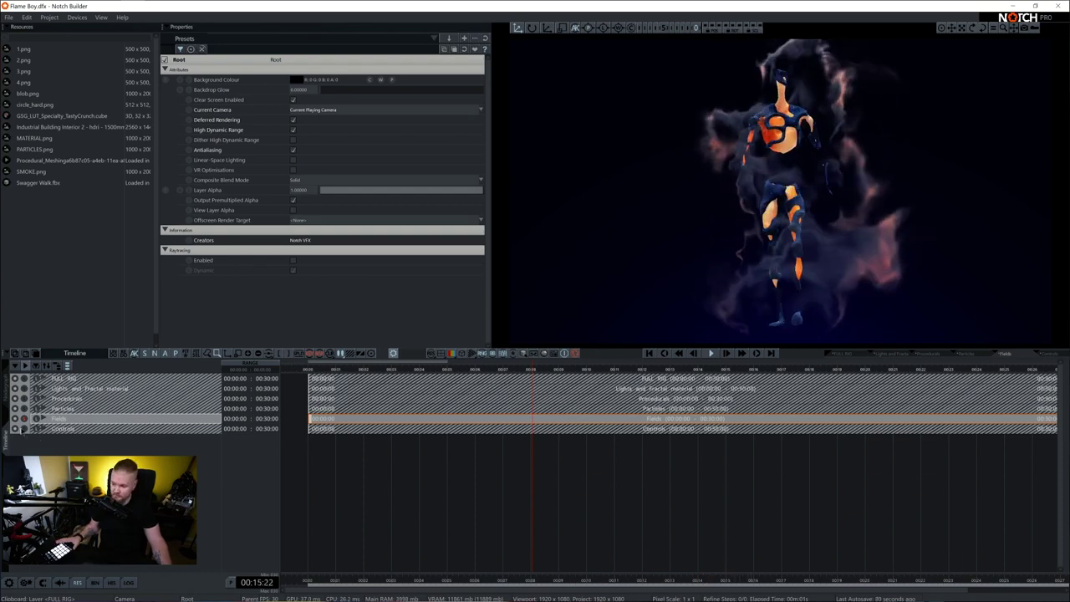
{"action": "left_click", "coordinate": [25, 429]}
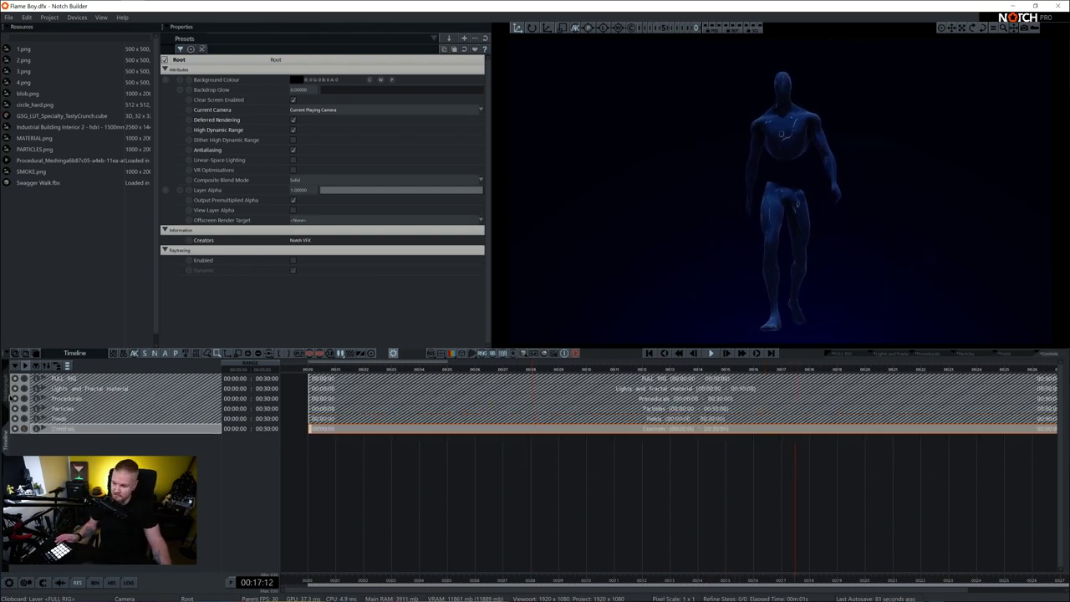
{"action": "double_click", "coordinate": [33, 430]}
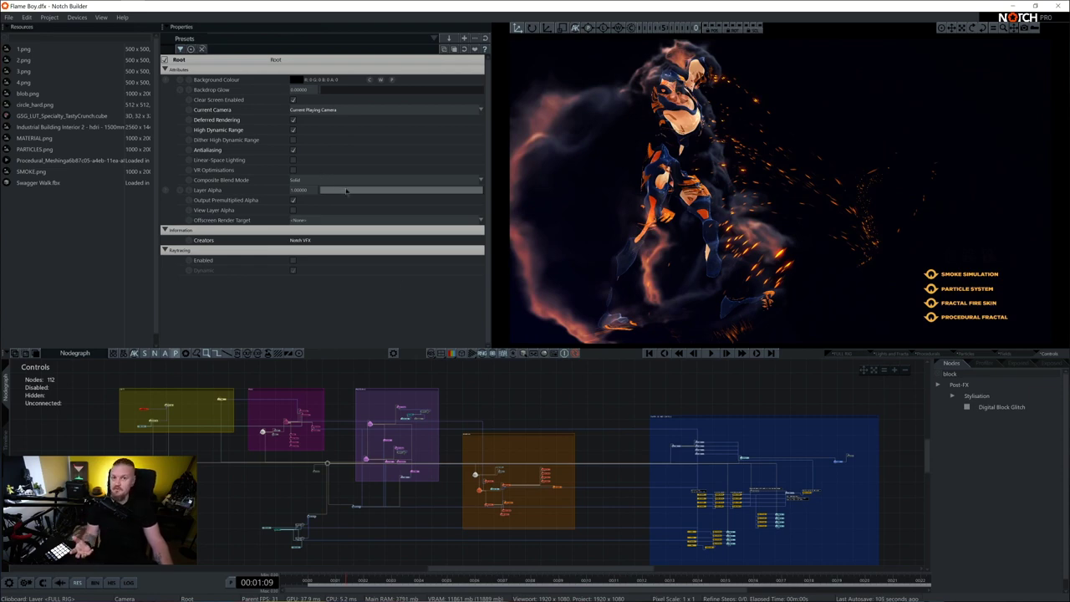
Review the Audio and MIDI Devices settings with the Traktor Kontrol F1 - 1 mapped to Device 0, and close them.
{"action": "left_click", "coordinate": [82, 18]}
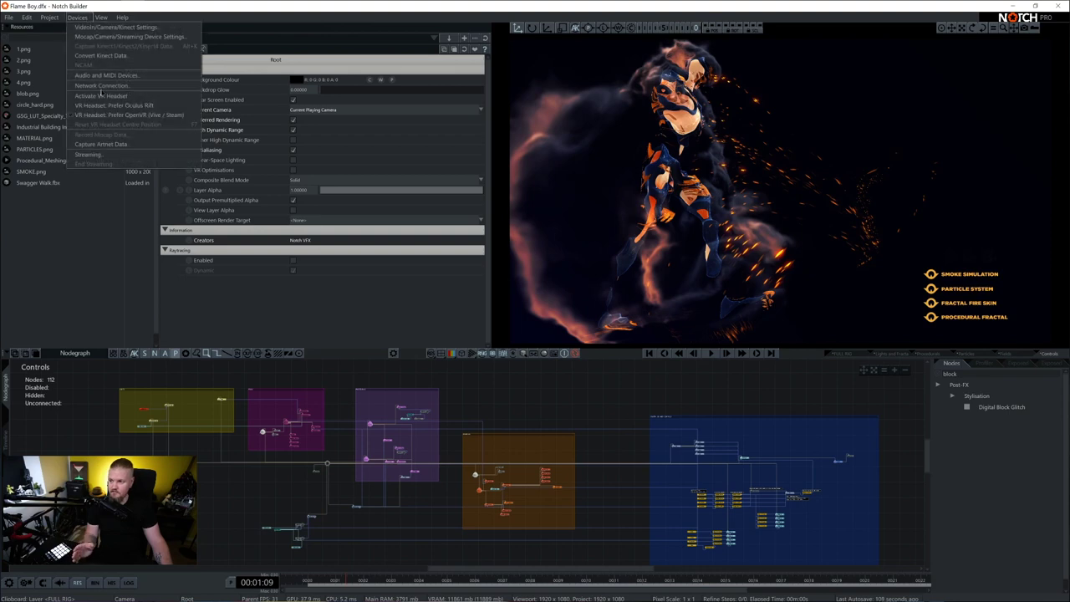
{"action": "left_click", "coordinate": [102, 76]}
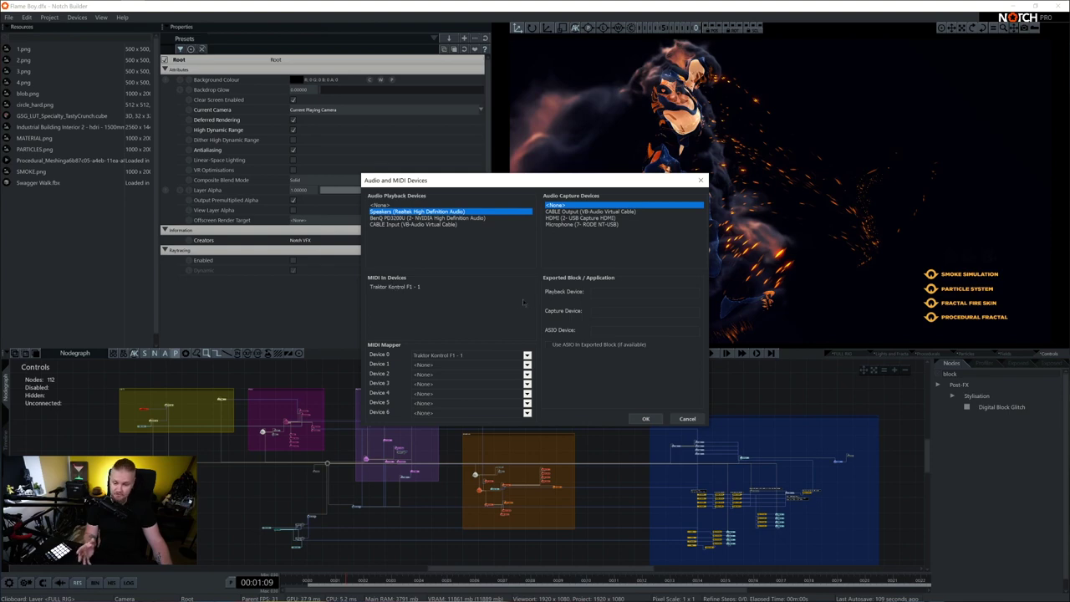
{"action": "left_click", "coordinate": [642, 419]}
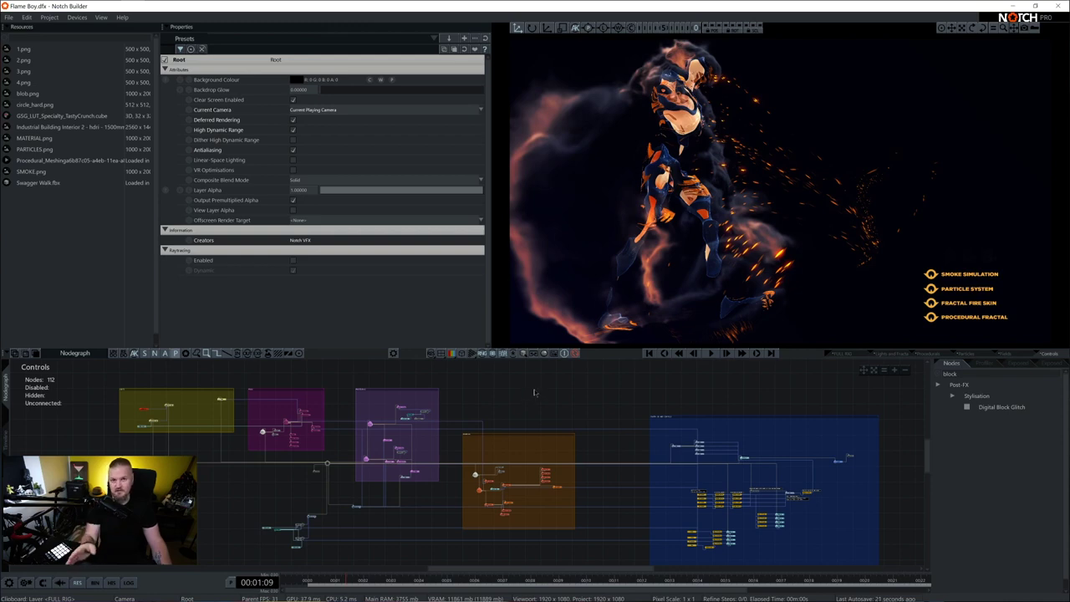
Search the node library for "block" and add a Digital Block Glitch to the Controls nodegraph above the orange group.
{"action": "key", "text": "BackSpace"}
{"action": "key", "text": "BackSpace"}
{"action": "key", "text": "BackSpace"}
{"action": "key", "text": "BackSpace"}
{"action": "key", "text": "BackSpace"}
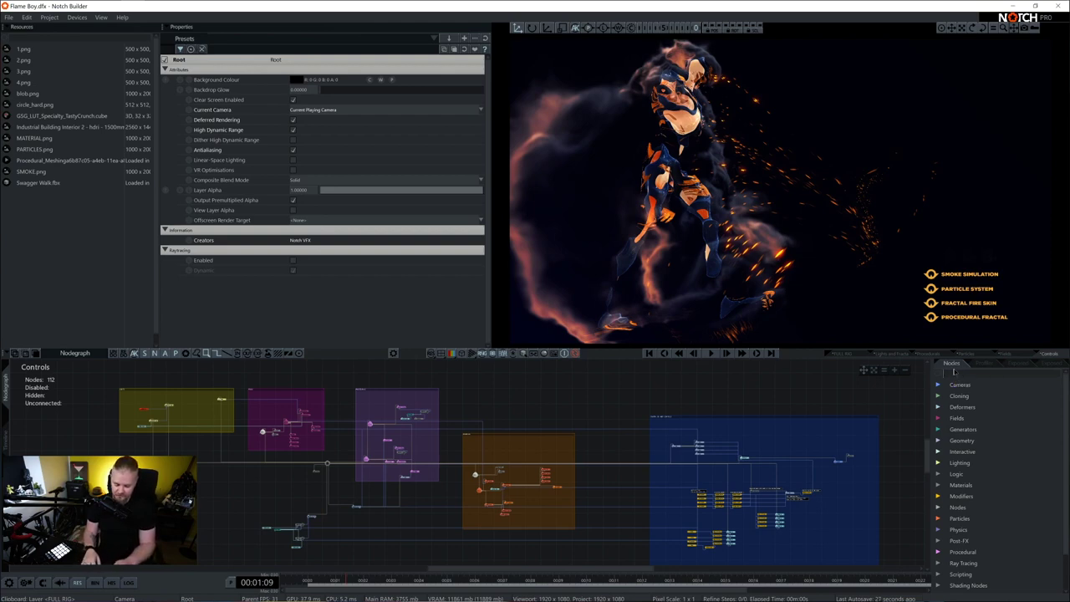
{"action": "type", "text": "blo"}
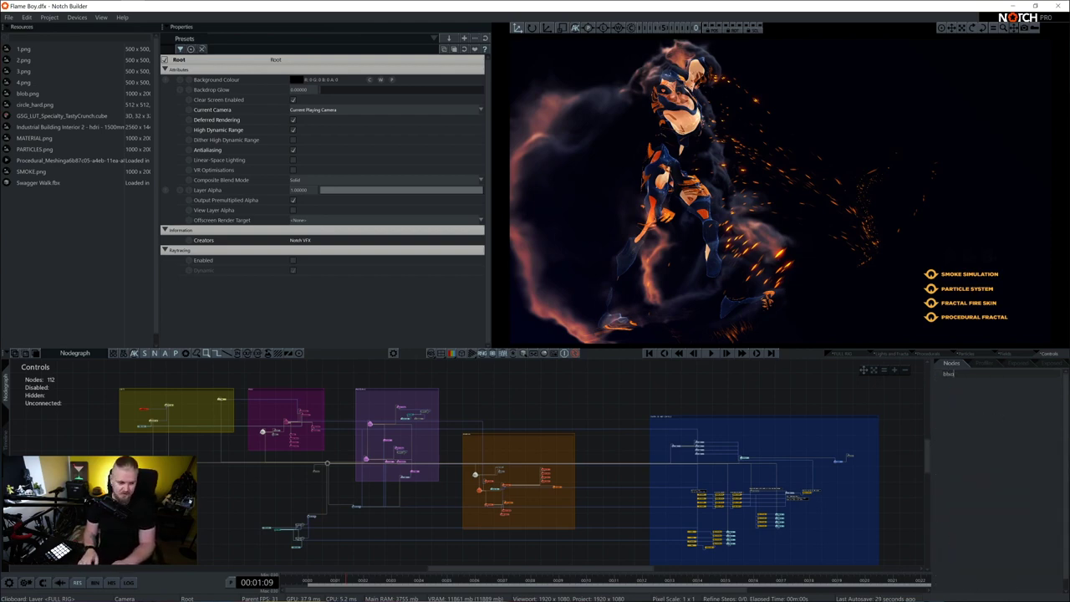
{"action": "type", "text": "ck"}
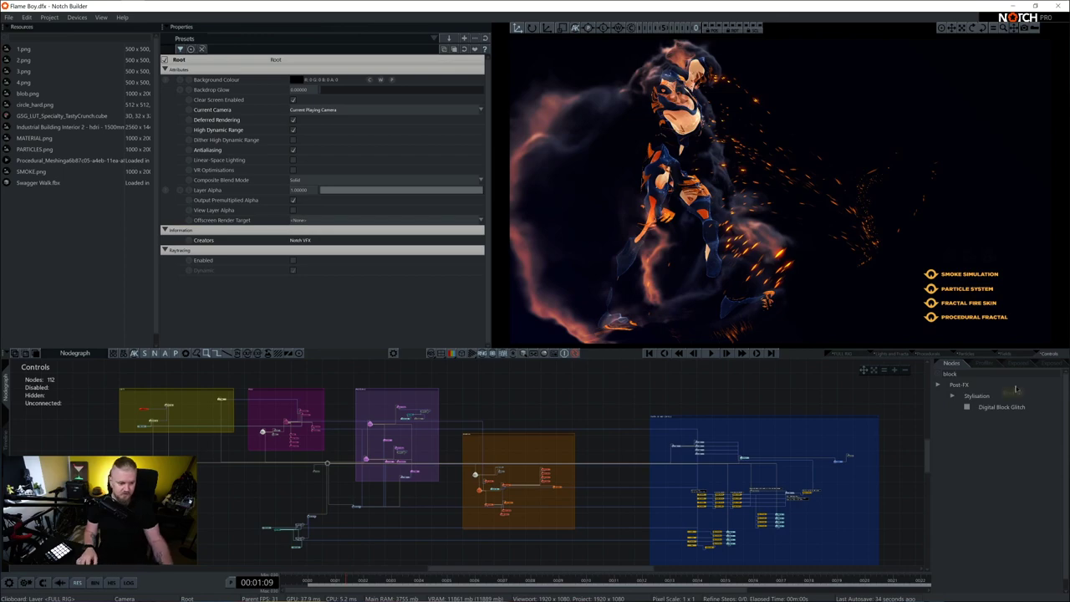
{"action": "key", "text": "Return"}
{"action": "left_click", "coordinate": [588, 390]}
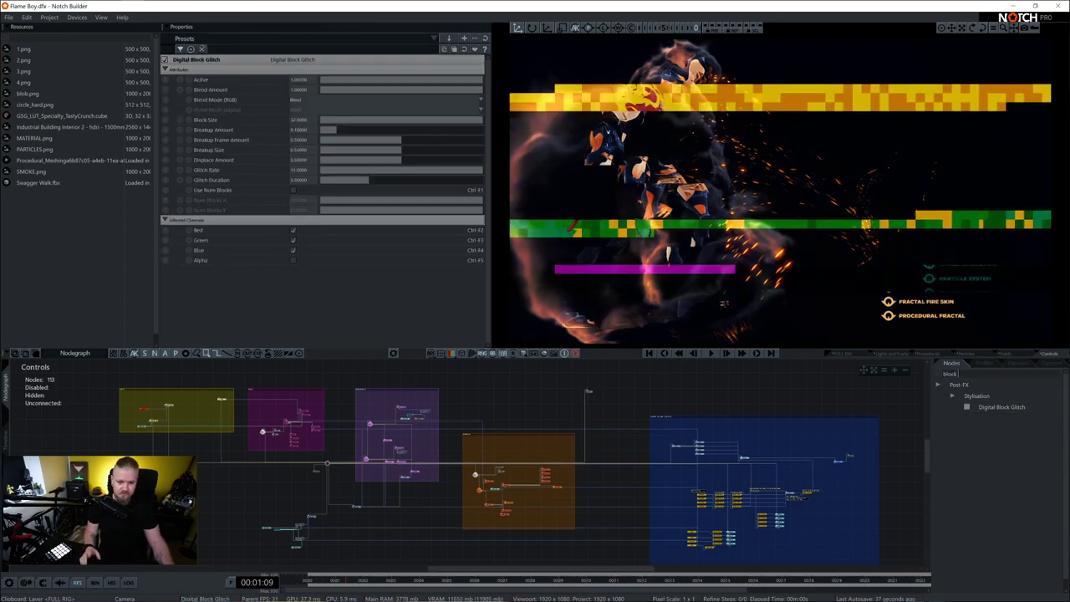
{"action": "left_click", "coordinate": [678, 395]}
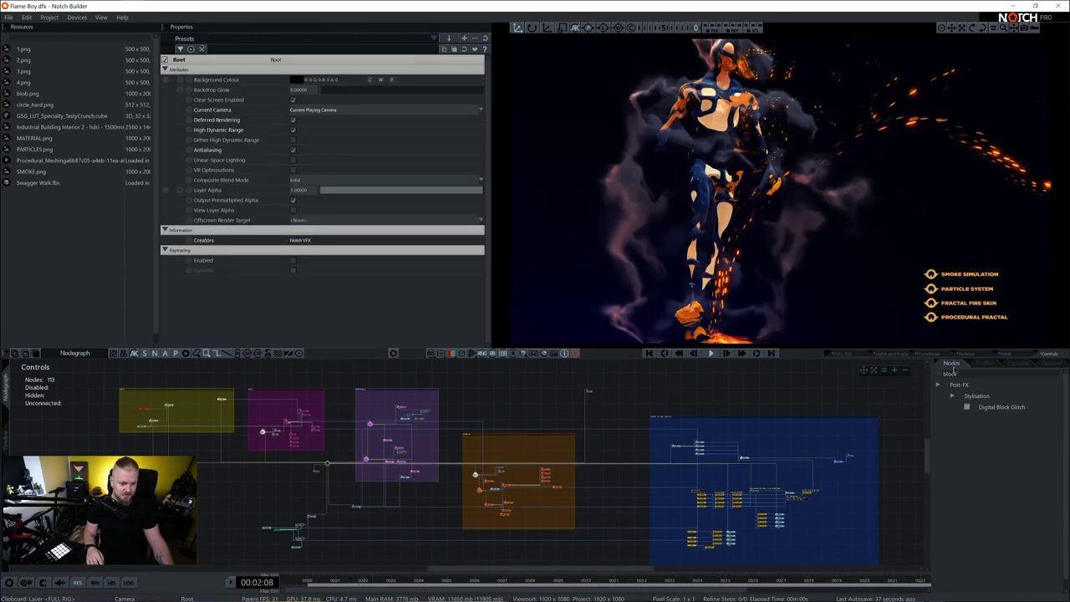
Search the node library for "midi" and add a MIDI Modifier to the Controls nodegraph.
{"action": "double_click", "coordinate": [964, 374]}
{"action": "key", "text": "BackSpace"}
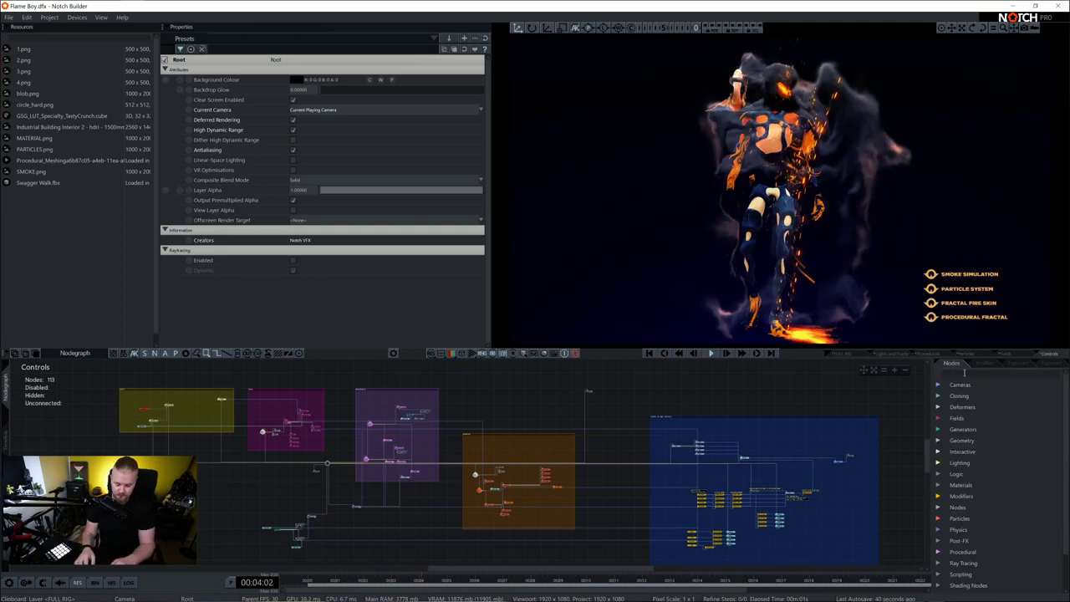
{"action": "type", "text": "midi"}
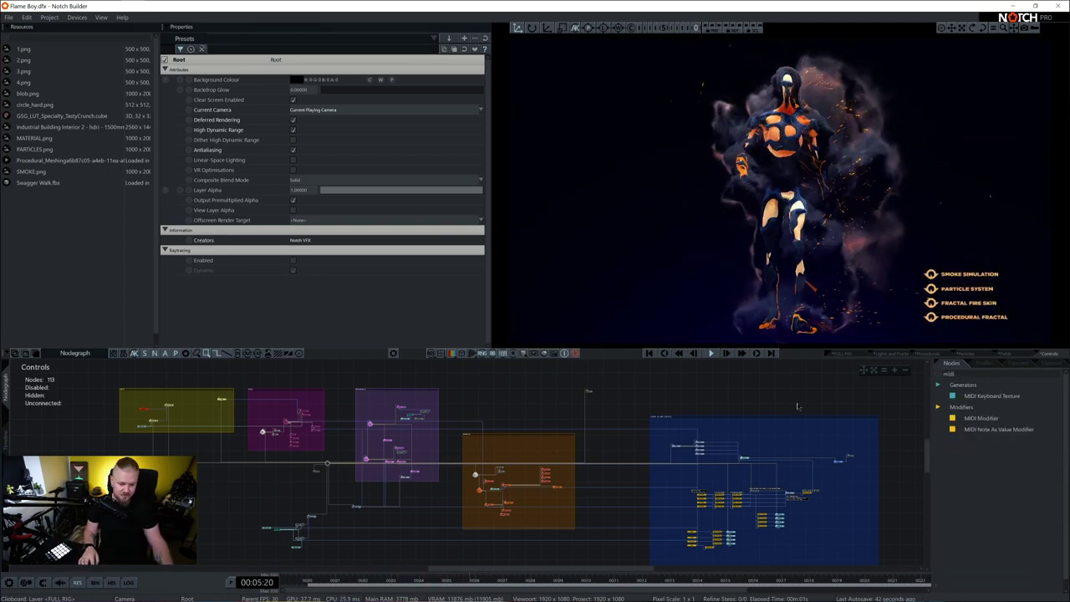
{"action": "left_click_drag", "start_coordinate": [994, 419], "coordinate": [542, 405]}
Place the MIDI Modifier beside the Digital Block Glitch node and connect its output to the glitch's Active attribute.
{"action": "scroll", "coordinate": [542, 405], "scroll_direction": "up", "scroll_amount": 7}
{"action": "middle_click_drag", "start_coordinate": [736, 375], "coordinate": [538, 469]}
{"action": "middle_click_drag", "start_coordinate": [574, 437], "coordinate": [471, 508]}
{"action": "left_click_drag", "start_coordinate": [436, 439], "coordinate": [622, 461]}
{"action": "left_click", "coordinate": [700, 409]}
{"action": "left_click_drag", "start_coordinate": [383, 79], "coordinate": [179, 86]}
{"action": "left_click_drag", "start_coordinate": [646, 461], "coordinate": [303, 81]}
Make the MIDI Modifier listen for a channel and CC from the Traktor Kontrol F1 - 1, and deselect it.
{"action": "left_click", "coordinate": [627, 461]}
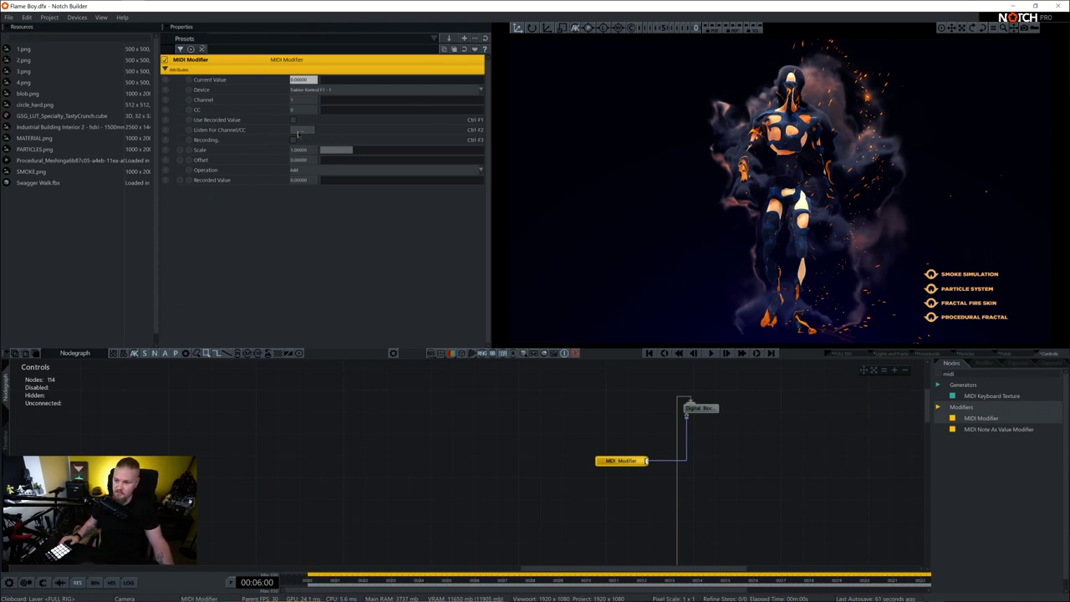
{"action": "left_click", "coordinate": [304, 132]}
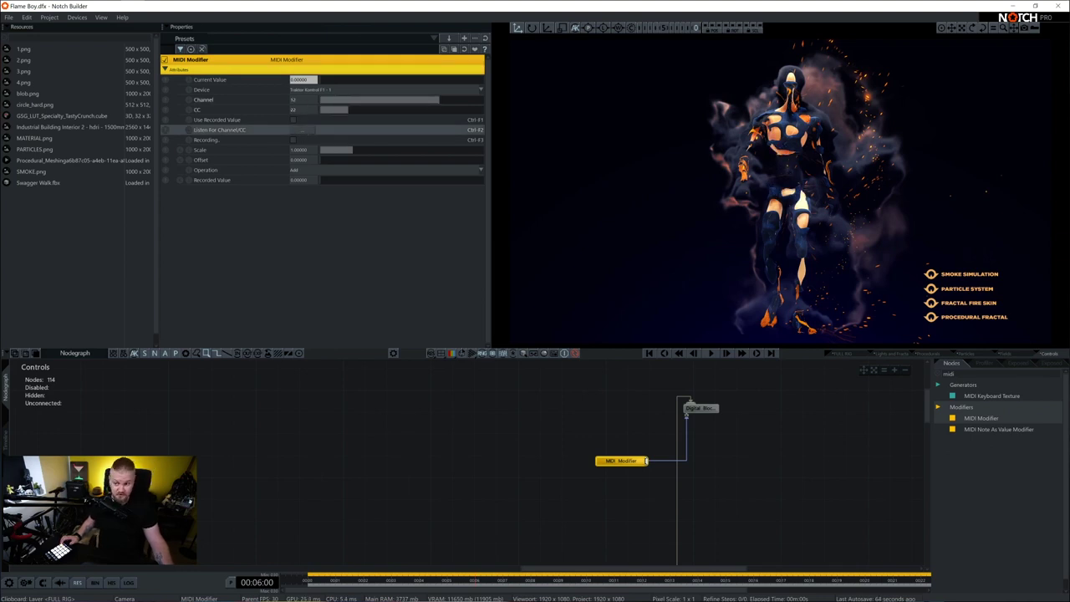
{"action": "left_click", "coordinate": [431, 422]}
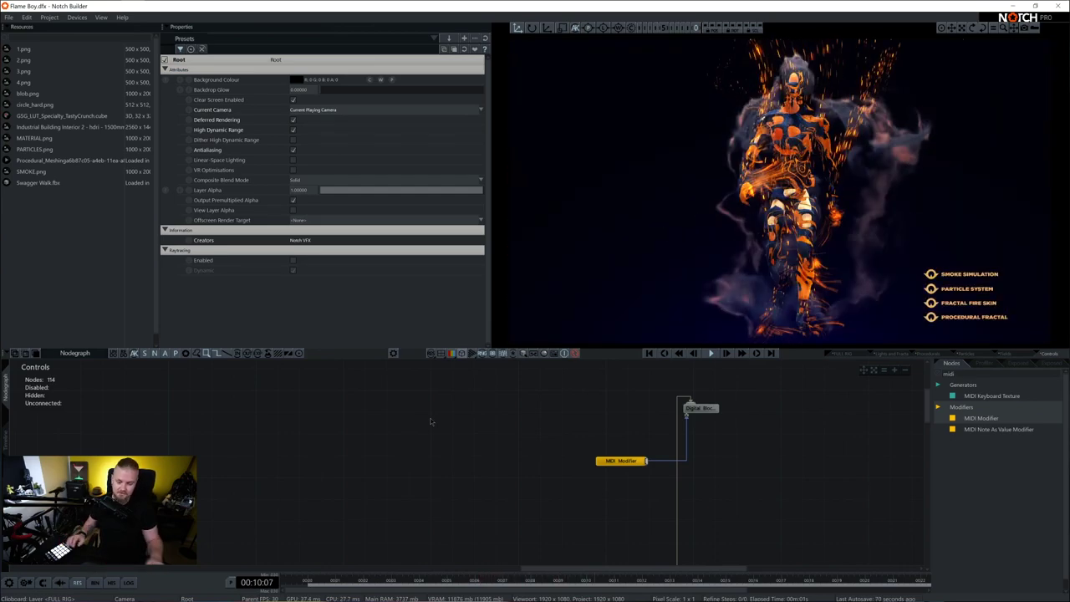
Open the lower Mesh Emitter in the Particles group and bring its Emission Rate down to 0.
{"action": "key", "text": "space"}
{"action": "scroll", "coordinate": [685, 485], "scroll_direction": "down", "scroll_amount": 3}
{"action": "middle_click_drag", "start_coordinate": [685, 485], "coordinate": [651, 418]}
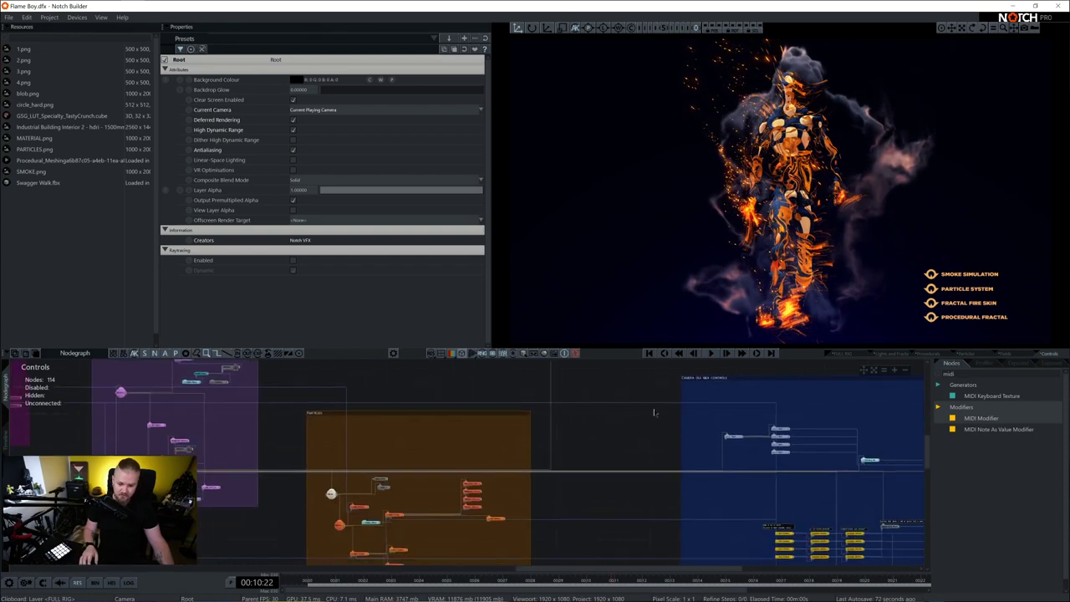
{"action": "scroll", "coordinate": [601, 431], "scroll_direction": "down", "scroll_amount": 5}
{"action": "scroll", "coordinate": [454, 469], "scroll_direction": "up", "scroll_amount": 8}
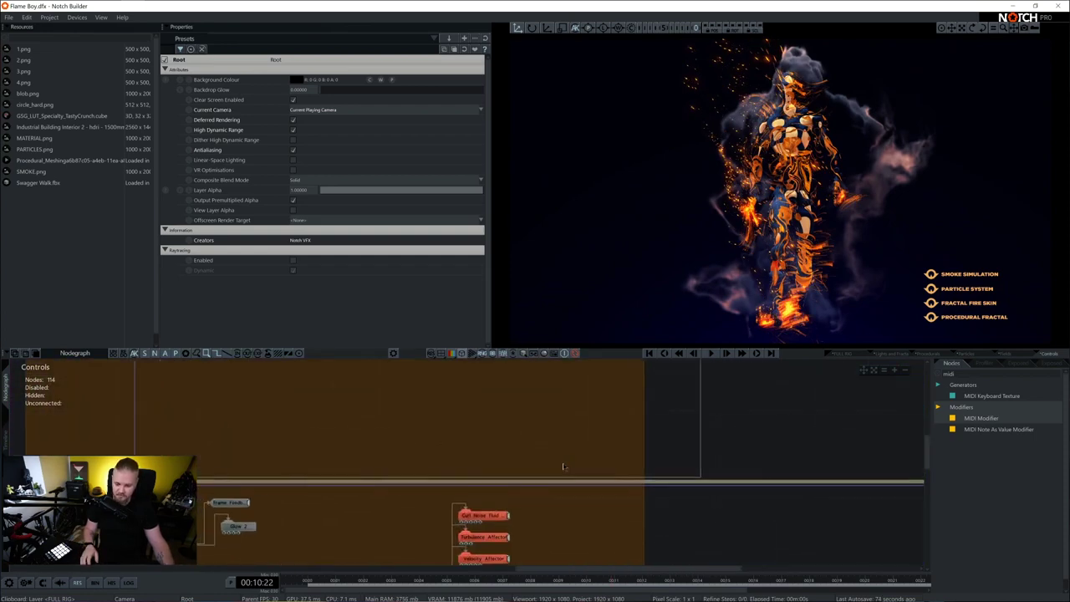
{"action": "middle_click_drag", "start_coordinate": [562, 466], "coordinate": [696, 332]}
{"action": "middle_click_drag", "start_coordinate": [467, 519], "coordinate": [500, 469]}
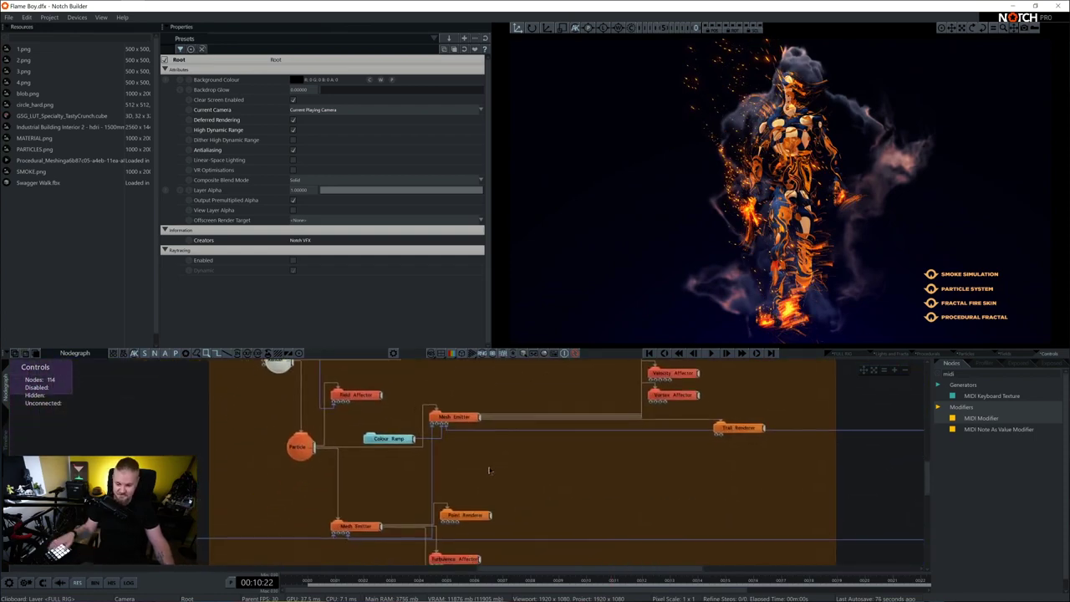
{"action": "left_click", "coordinate": [357, 526]}
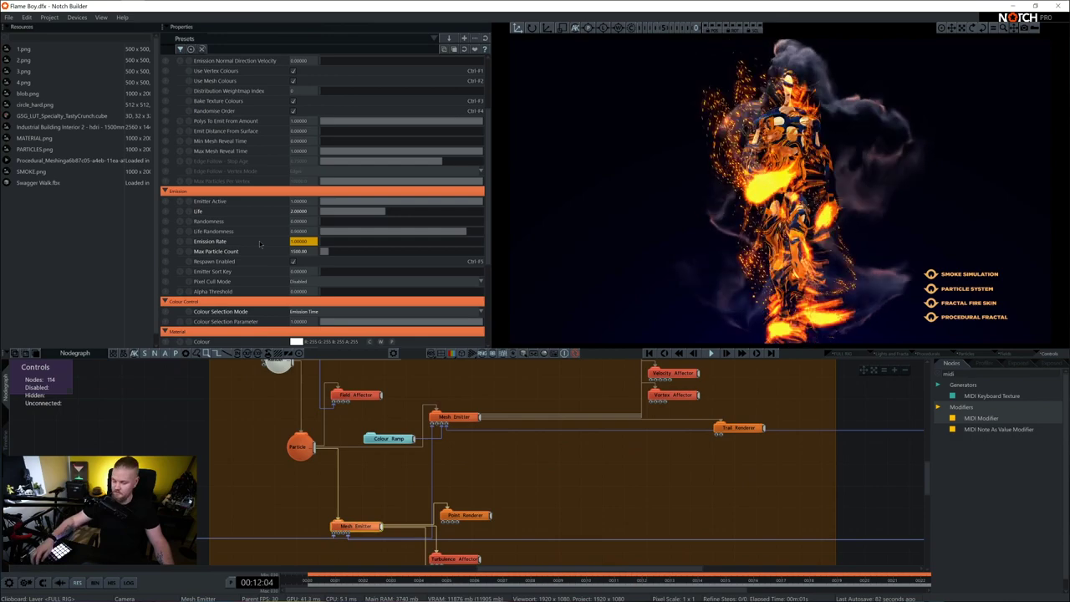
{"action": "type", "text": "0"}
{"action": "key", "text": "Return"}
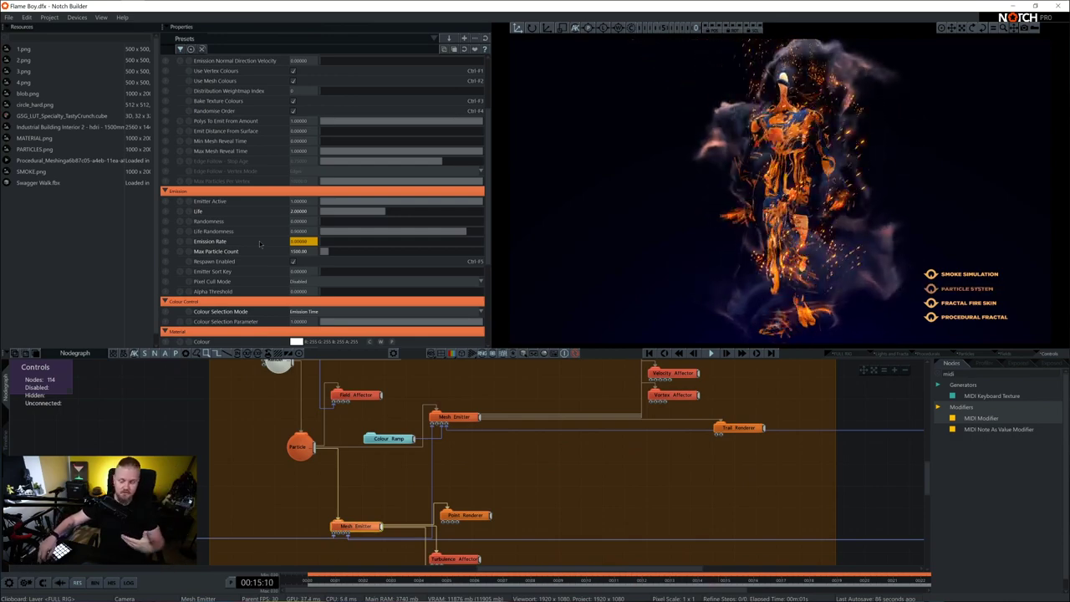
Display the attributes of the upper 3D Object Emitter in the magenta group to examine its driven Amount.
{"action": "scroll", "coordinate": [181, 434], "scroll_direction": "down", "scroll_amount": 1}
{"action": "middle_click_drag", "start_coordinate": [181, 433], "coordinate": [577, 537]}
{"action": "scroll", "coordinate": [524, 514], "scroll_direction": "down", "scroll_amount": 3}
{"action": "middle_click_drag", "start_coordinate": [524, 514], "coordinate": [693, 540]}
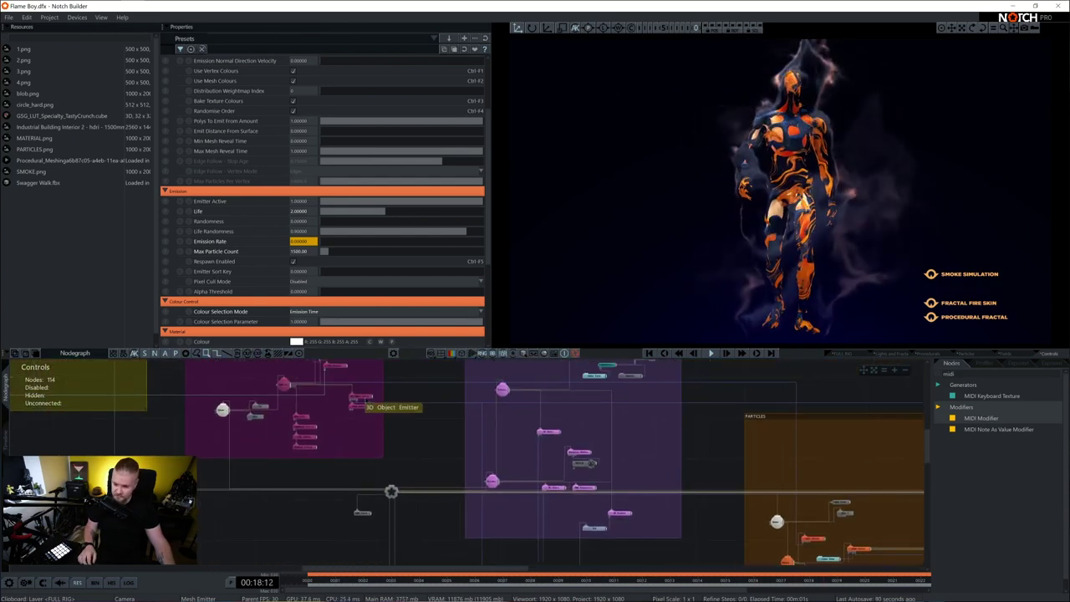
{"action": "left_click", "coordinate": [368, 399]}
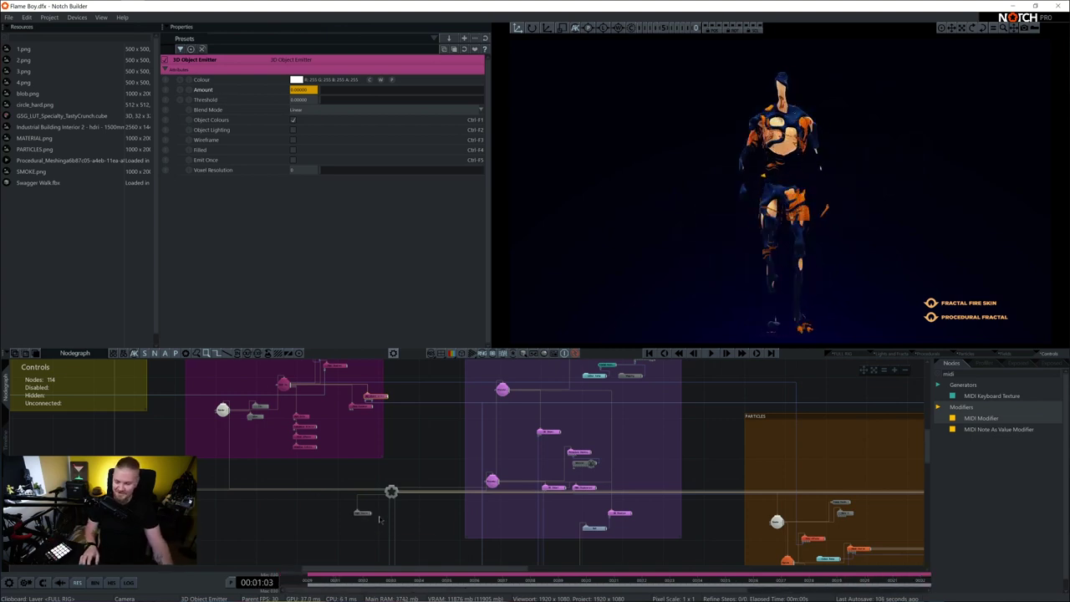
Display the attributes of the two Material nodes below the root to examine their driven Alpha.
{"action": "middle_click_drag", "start_coordinate": [370, 521], "coordinate": [500, 301]}
{"action": "middle_click_drag", "start_coordinate": [500, 464], "coordinate": [452, 310]}
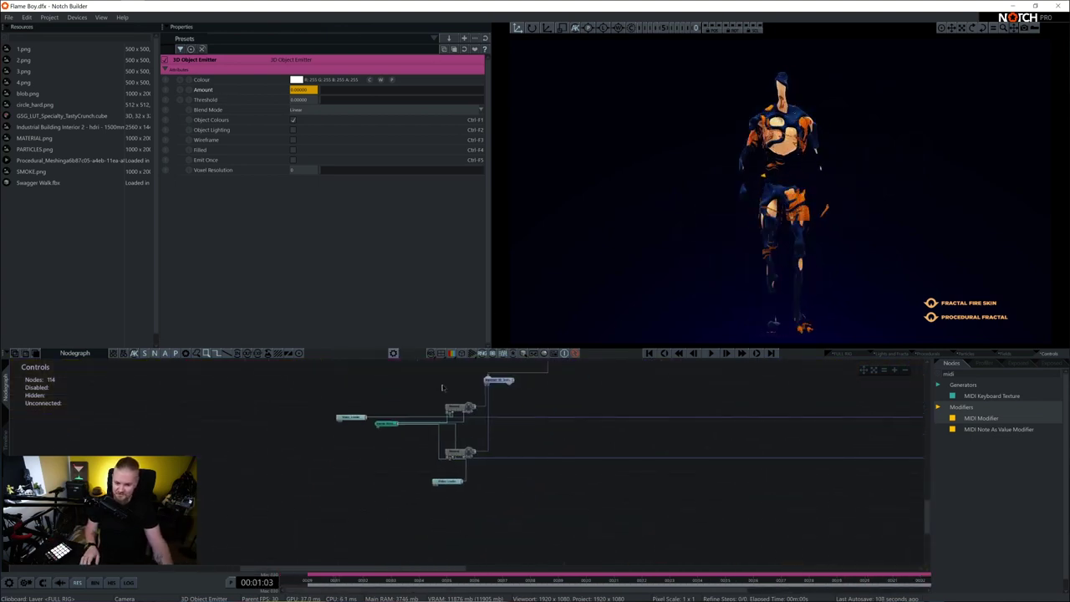
{"action": "left_click", "coordinate": [460, 407]}
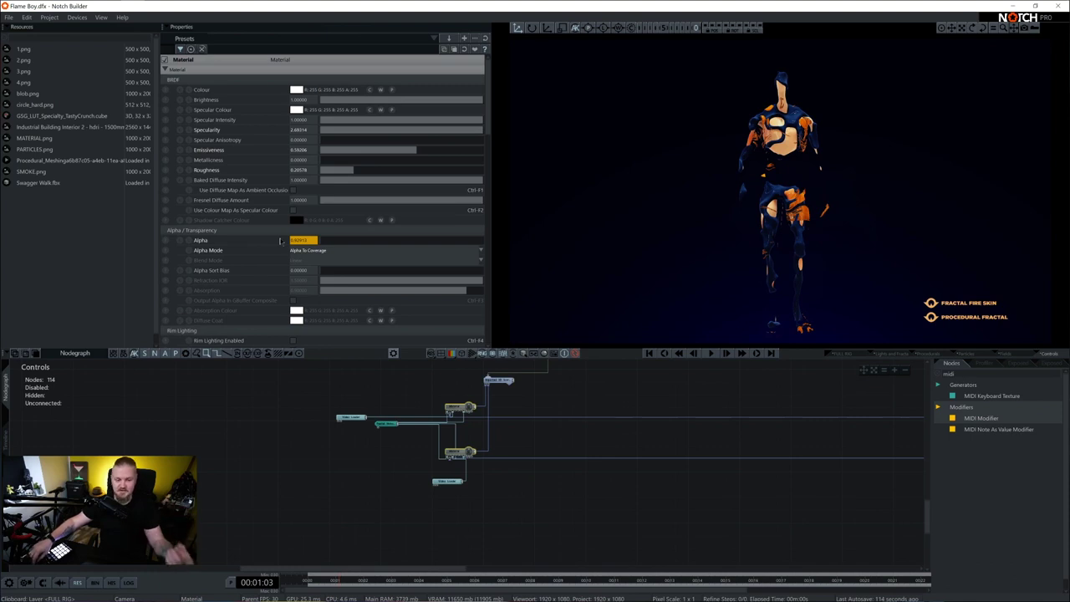
Display the FBM Displacement's attributes in the purple group to examine its driven Amplitude during playback.
{"action": "middle_click_drag", "start_coordinate": [622, 419], "coordinate": [368, 552]}
{"action": "middle_click_drag", "start_coordinate": [574, 396], "coordinate": [527, 488]}
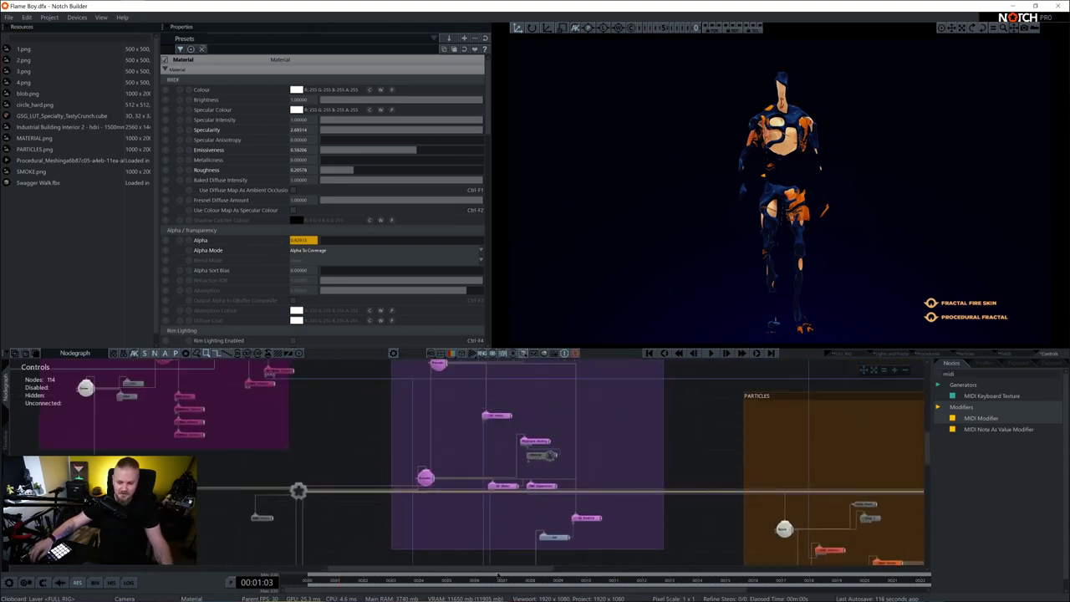
{"action": "left_click", "coordinate": [540, 486]}
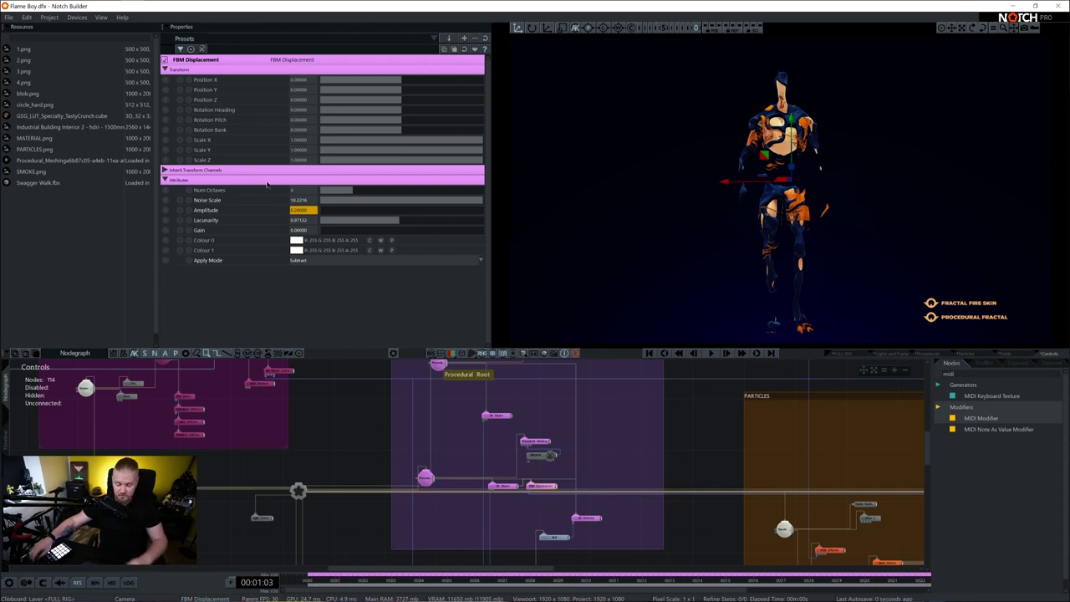
{"action": "key", "text": "space"}
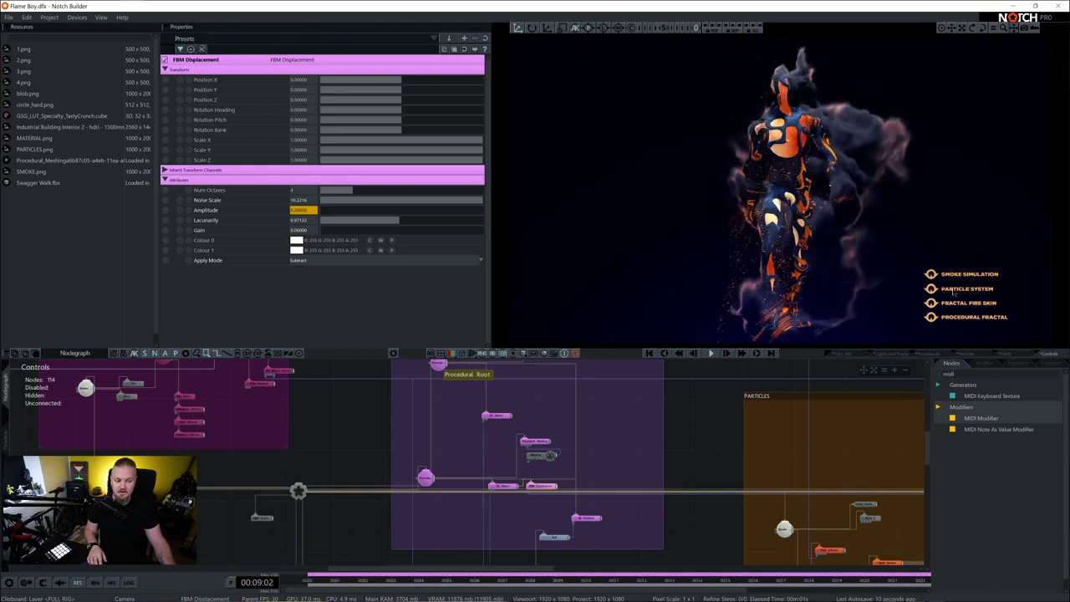
Review the attributes of the Image 2D node that shows SMOKE.png in the blue group, and deselect it.
{"action": "scroll", "coordinate": [672, 483], "scroll_direction": "down", "scroll_amount": 3}
{"action": "middle_click_drag", "start_coordinate": [672, 483], "coordinate": [434, 400]}
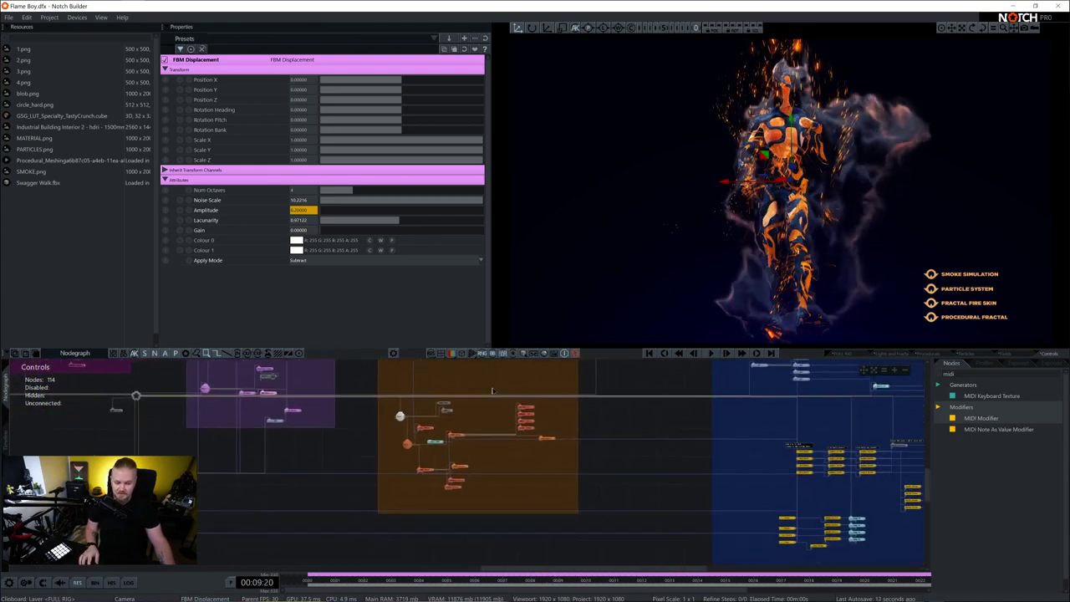
{"action": "middle_click_drag", "start_coordinate": [617, 524], "coordinate": [380, 454]}
{"action": "scroll", "coordinate": [561, 470], "scroll_direction": "up", "scroll_amount": 4}
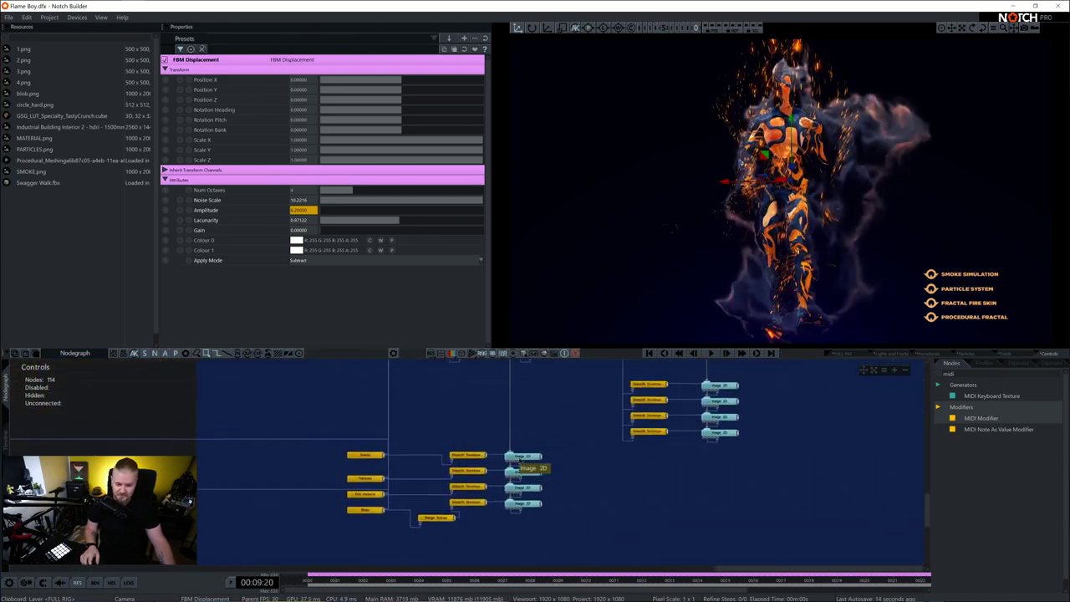
{"action": "left_click", "coordinate": [524, 457]}
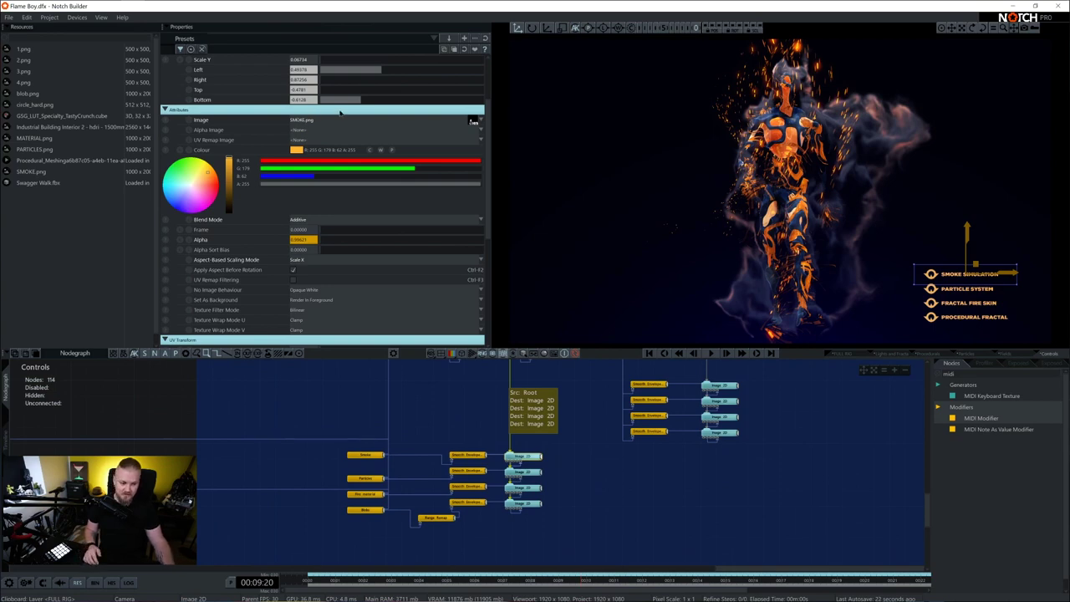
{"action": "left_click", "coordinate": [864, 472]}
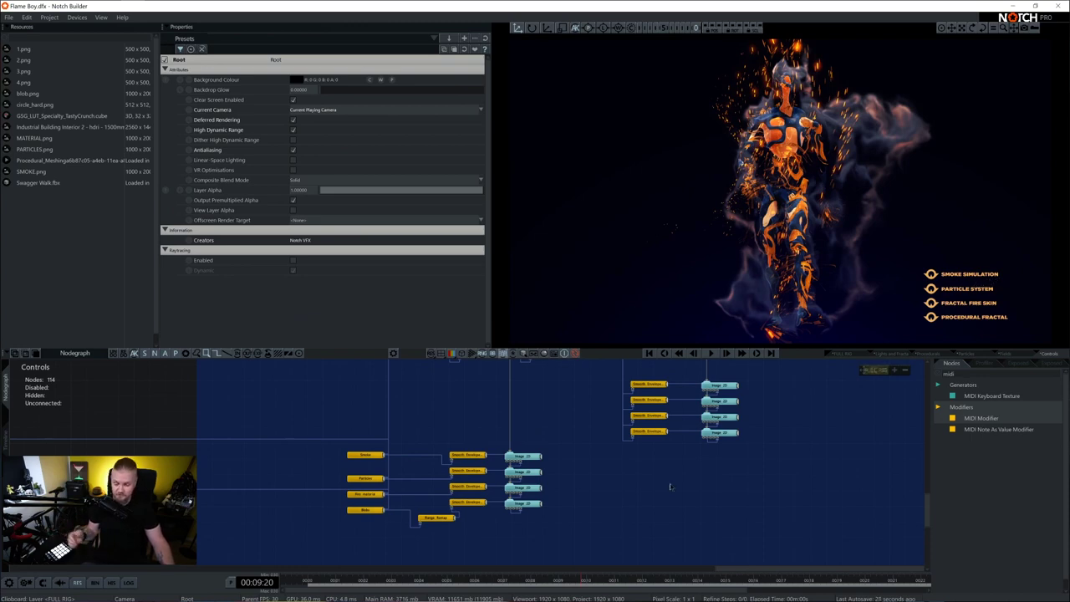
Move the SMOKE.png Image 2D node slightly higher and display the attributes of the Smooth Envelope Modifier driving it.
{"action": "scroll", "coordinate": [466, 465], "scroll_direction": "up", "scroll_amount": 2}
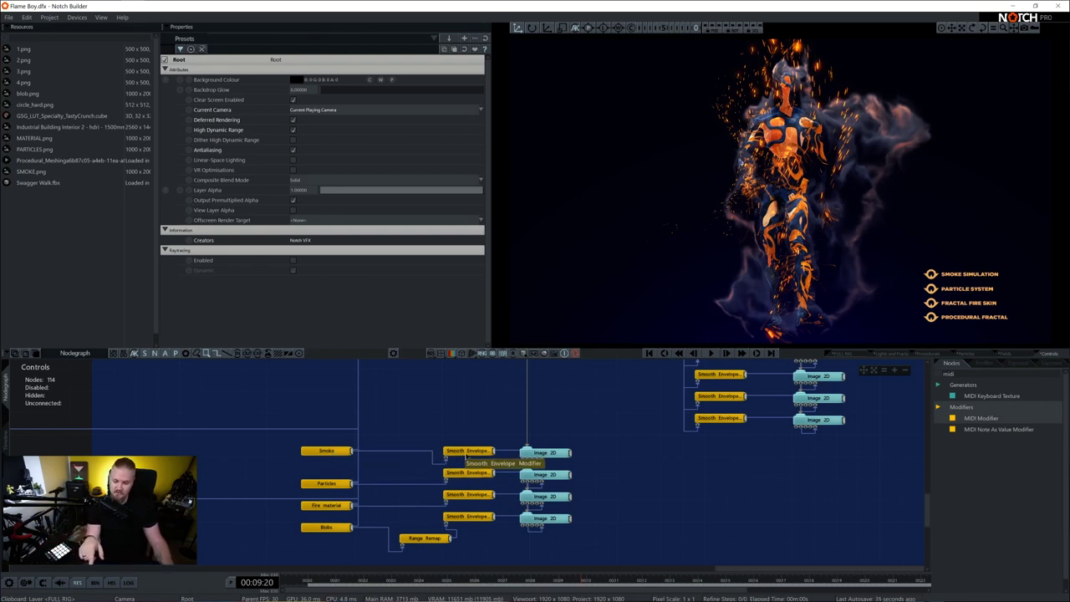
{"action": "left_click_drag", "start_coordinate": [546, 453], "coordinate": [546, 431]}
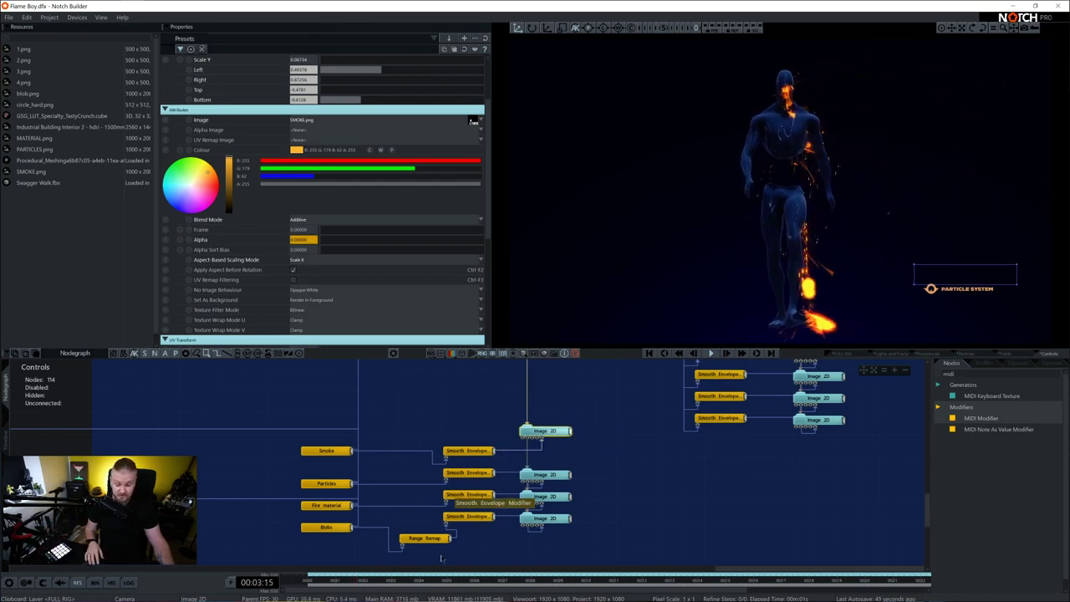
{"action": "left_click", "coordinate": [478, 452]}
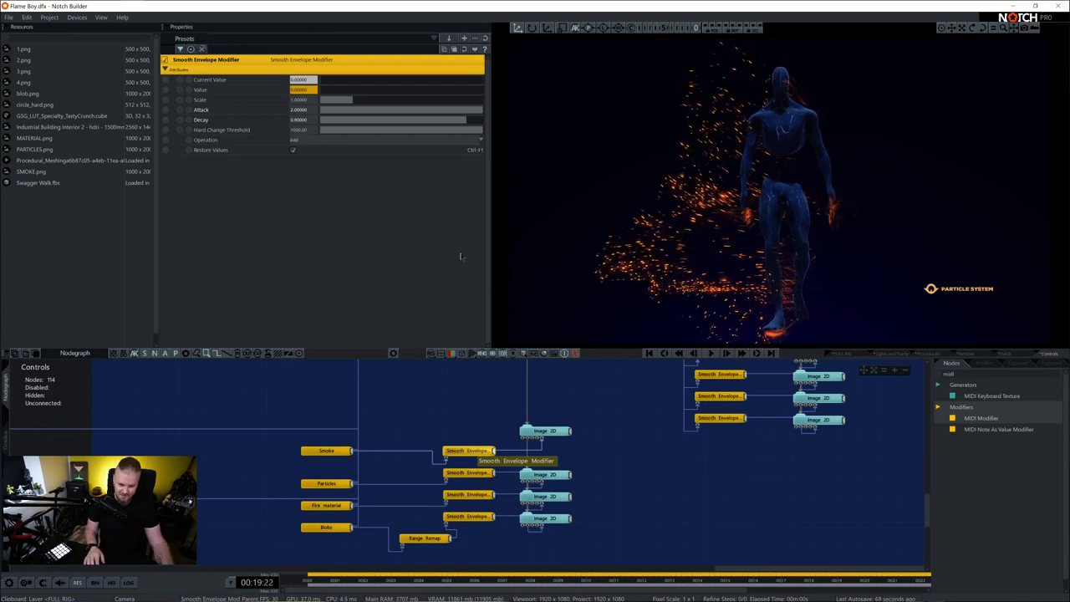
Examine how the Null nodes connect to the Tweening Null in the blue group while the scene plays.
{"action": "scroll", "coordinate": [518, 446], "scroll_direction": "down", "scroll_amount": 5}
{"action": "scroll", "coordinate": [517, 421], "scroll_direction": "up", "scroll_amount": 6}
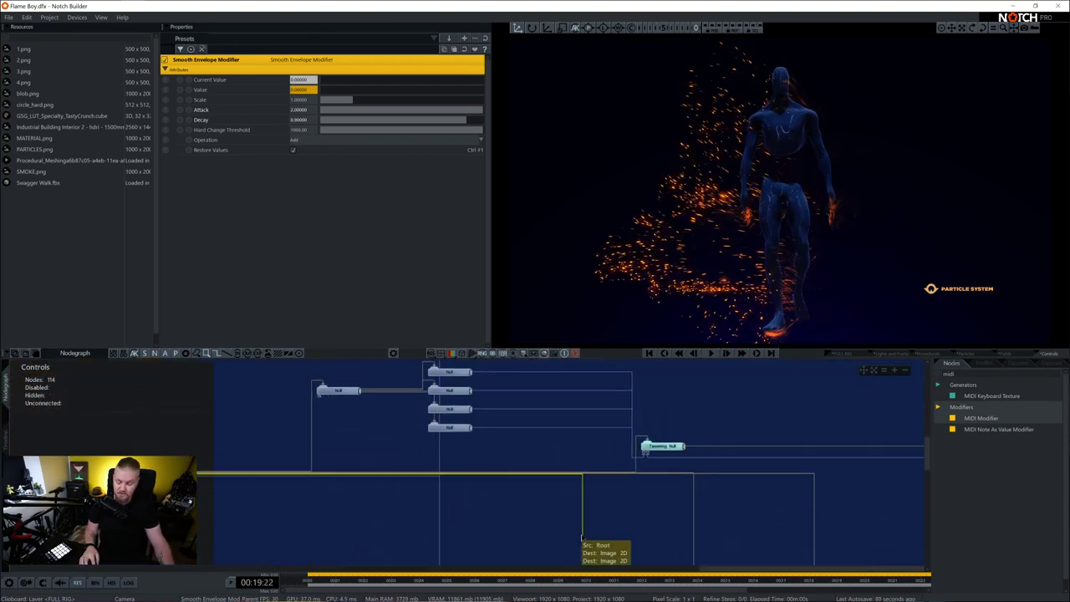
{"action": "mouse_move", "coordinate": [470, 474]}
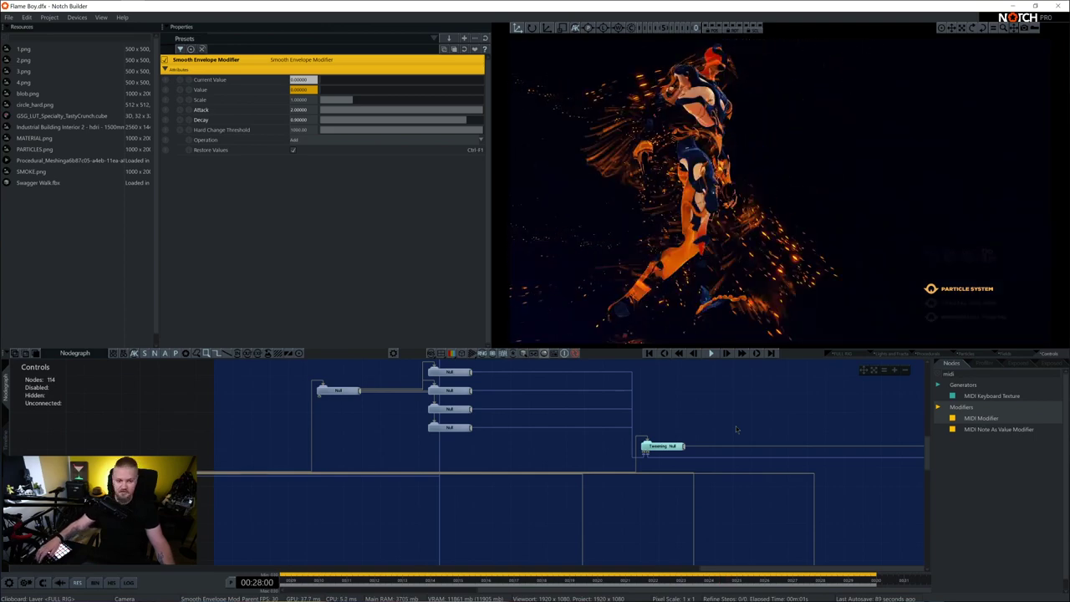
{"action": "key", "text": "space"}
Collapse the Controls layer in the timeline, create a new layer named "tweening null" and open its nodegraph.
{"action": "left_click", "coordinate": [6, 438]}
{"action": "left_click", "coordinate": [40, 430]}
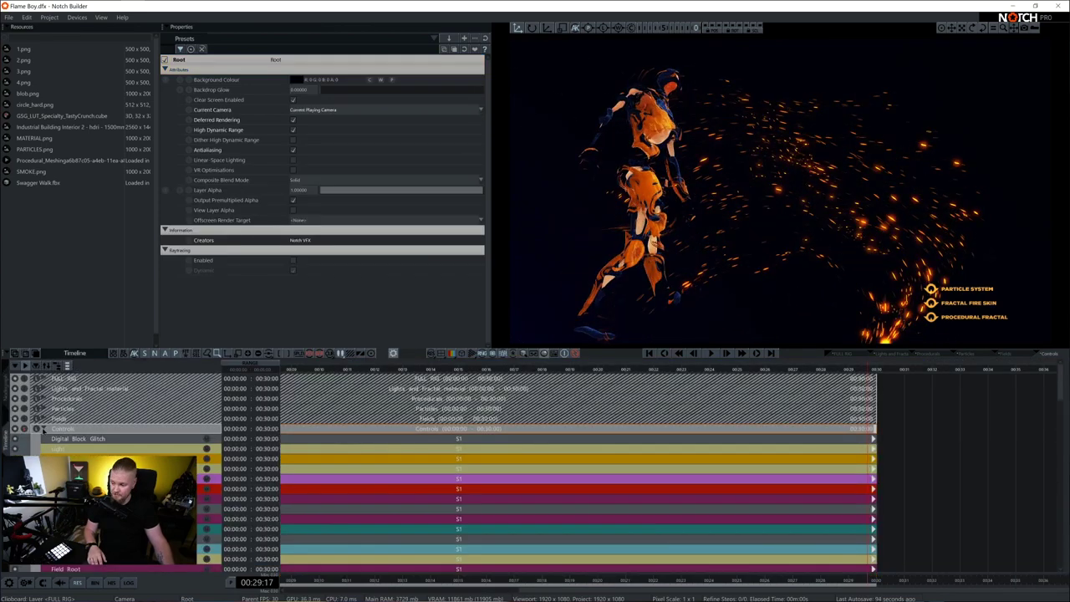
{"action": "right_click", "coordinate": [69, 456]}
{"action": "left_click", "coordinate": [94, 180]}
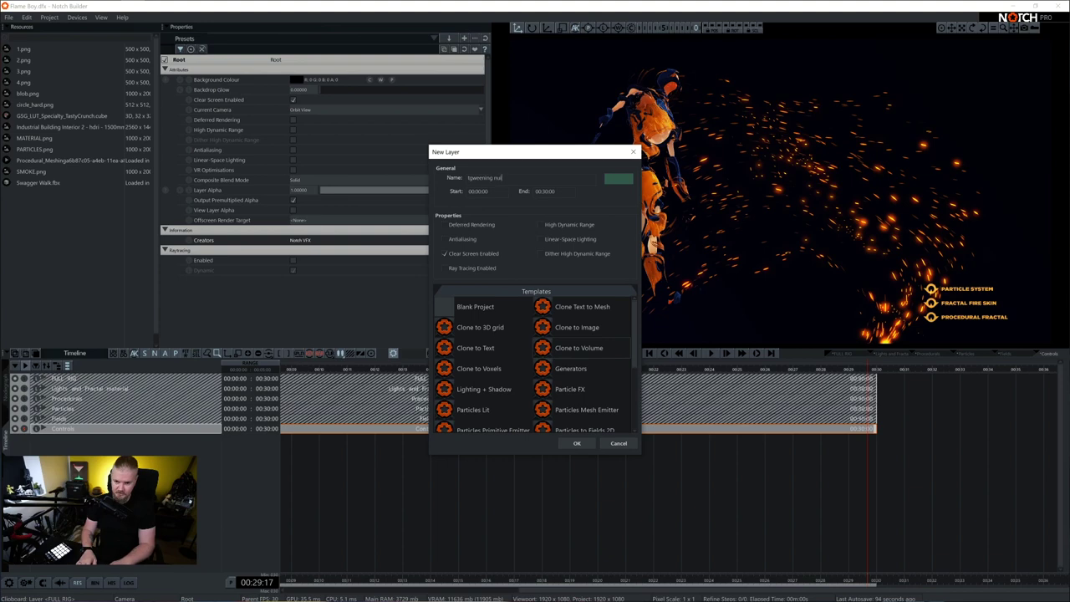
{"action": "type", "text": "l"}
{"action": "key", "text": "Return"}
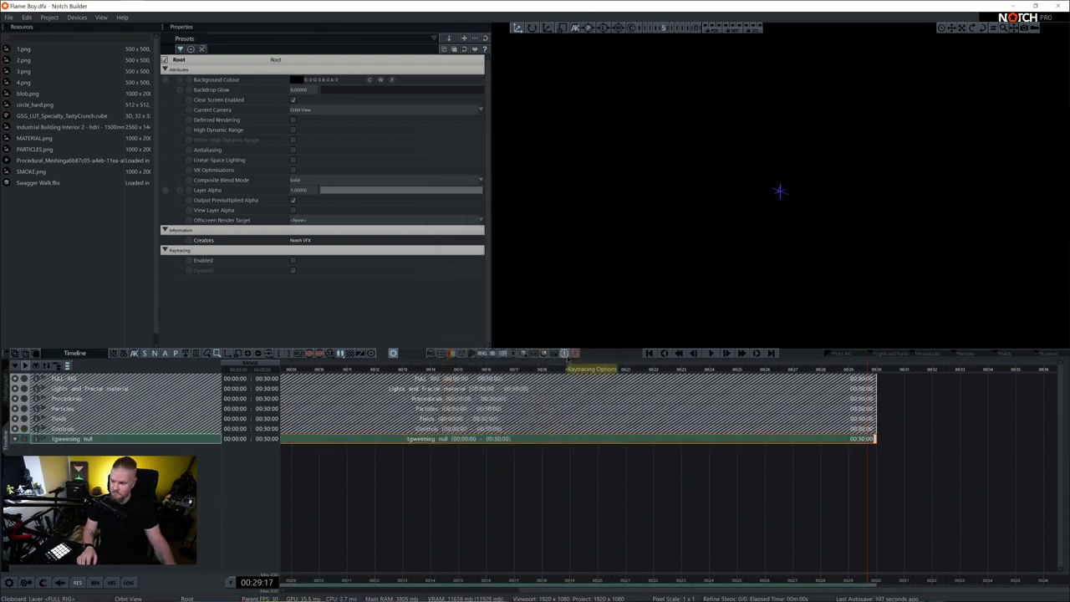
{"action": "double_click", "coordinate": [133, 443]}
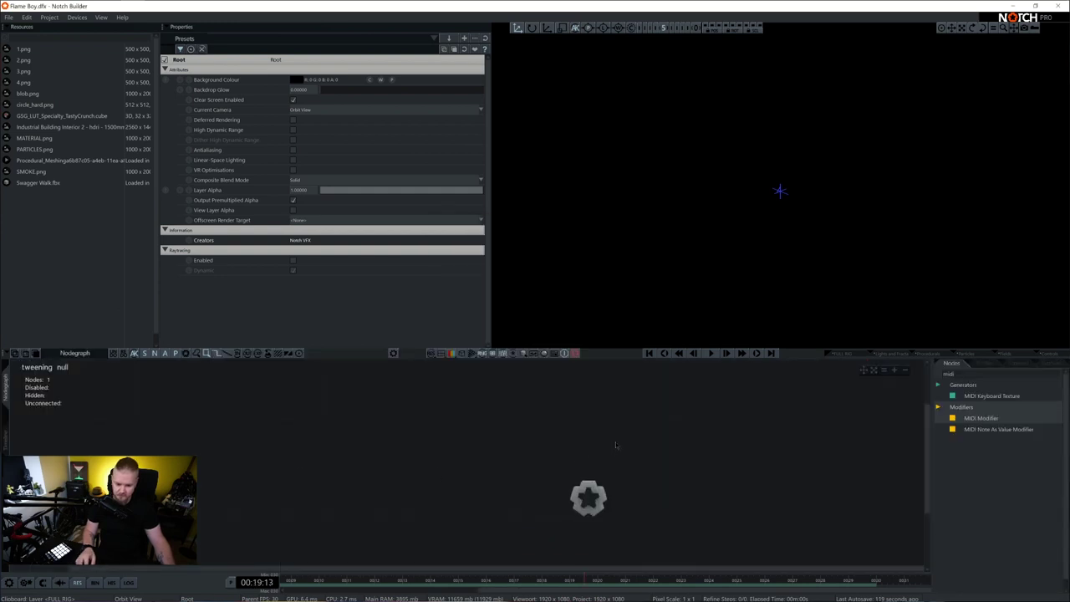
Add a Tweening Null node to the empty nodegraph, connected to the Root.
{"action": "middle_click_drag", "start_coordinate": [617, 447], "coordinate": [466, 425]}
{"action": "left_click", "coordinate": [940, 376]}
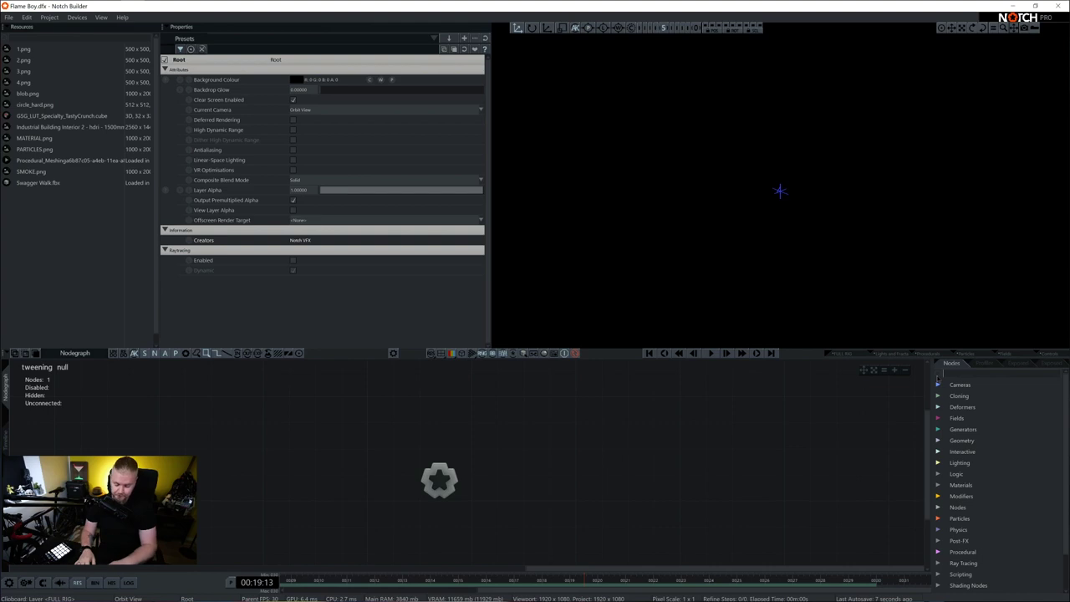
{"action": "type", "text": "null"}
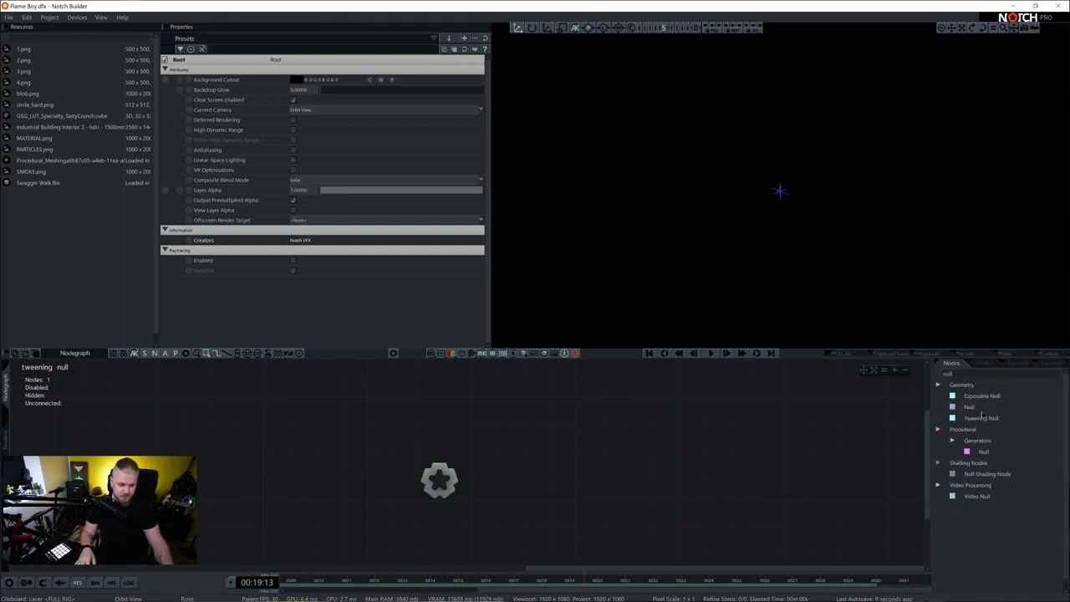
{"action": "mouse_move", "coordinate": [982, 416]}
{"action": "left_mouse_down"}
{"action": "mouse_move", "coordinate": [523, 441]}
{"action": "mouse_move", "coordinate": [492, 460]}
{"action": "mouse_move", "coordinate": [512, 457]}
{"action": "left_mouse_up"}
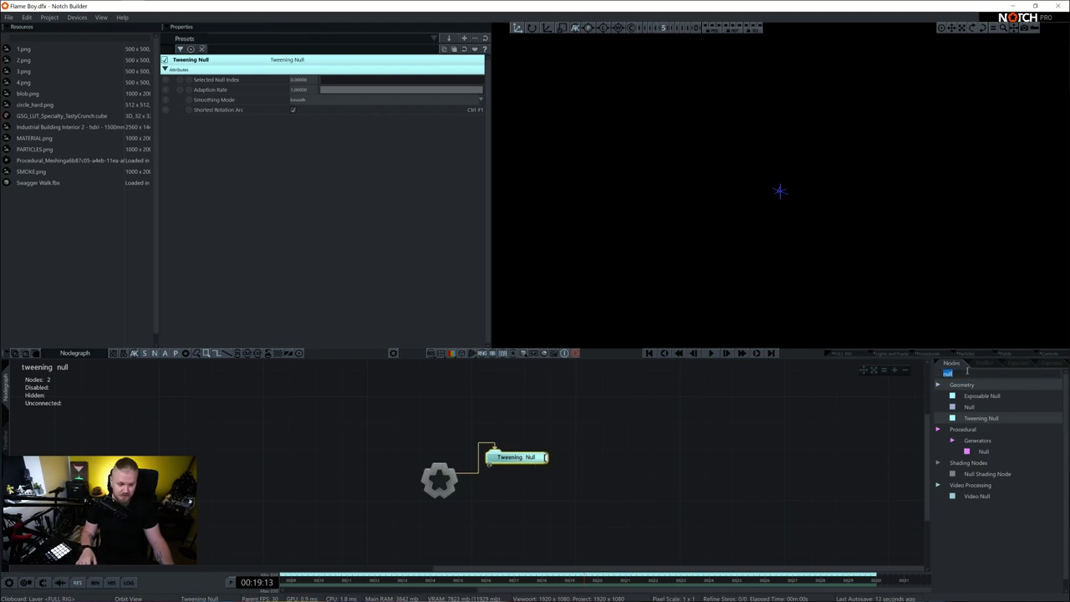
Add a Shape 3D node connected to the Root and set its Shape Type to Box.
{"action": "key", "text": "BackSpace"}
{"action": "type", "text": "shape"}
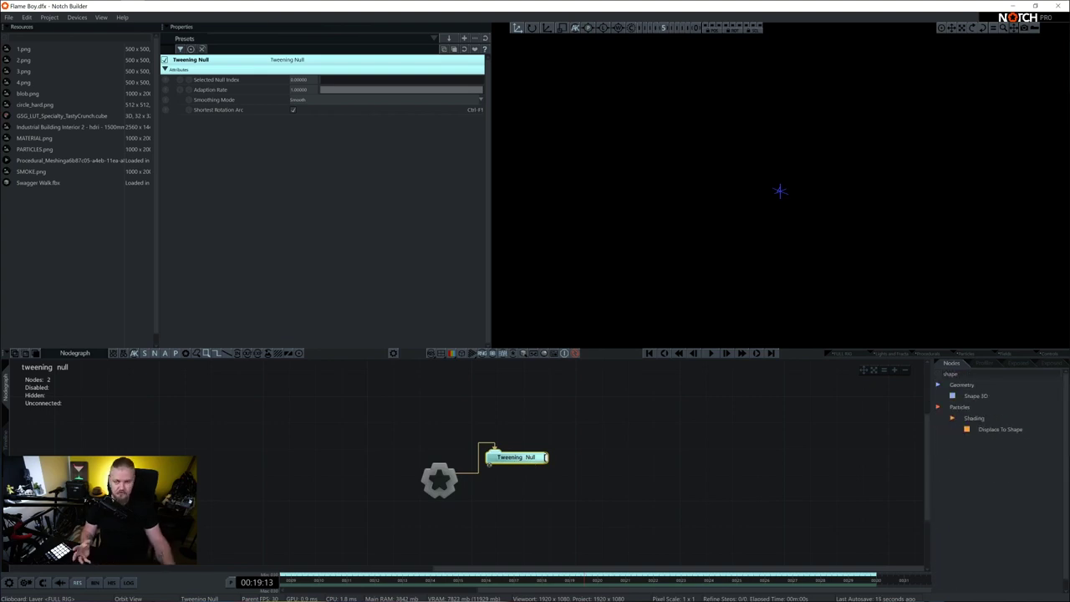
{"action": "left_click_drag", "start_coordinate": [976, 395], "coordinate": [410, 428]}
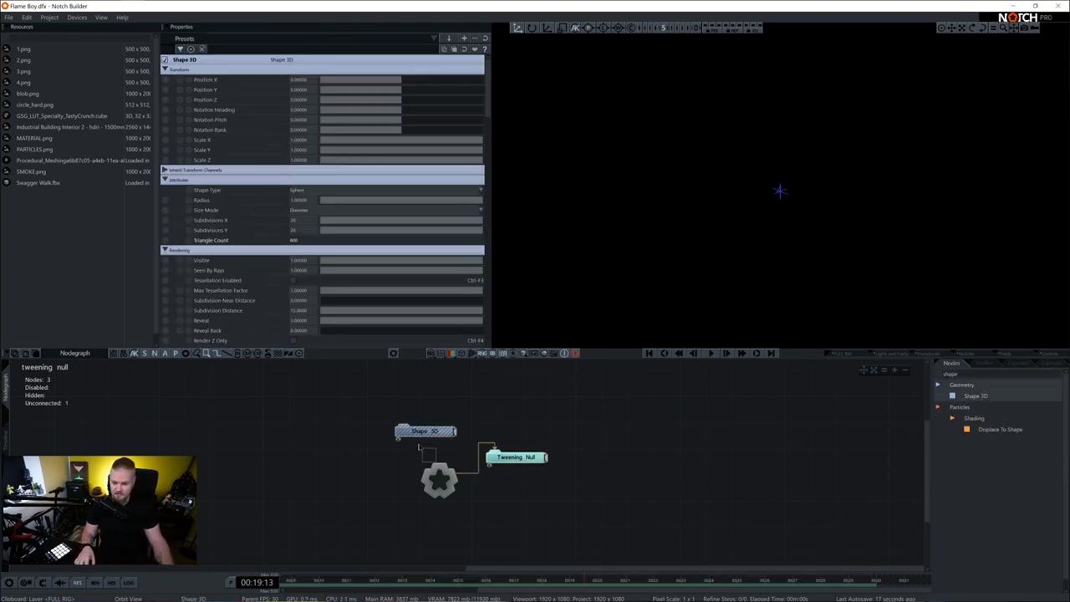
{"action": "left_click", "coordinate": [312, 191]}
{"action": "left_click", "coordinate": [310, 210]}
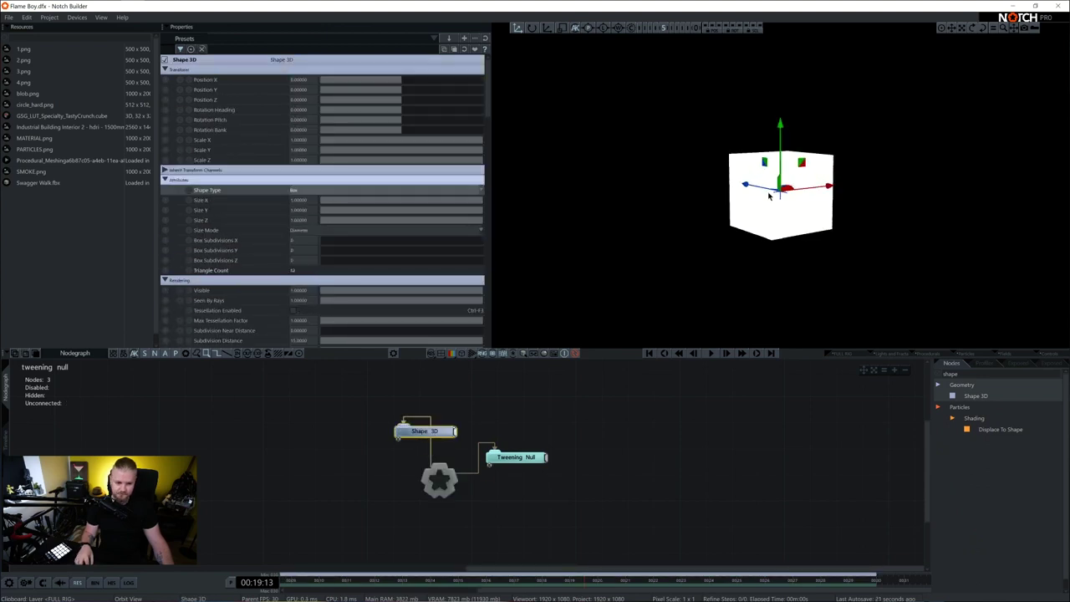
Add a Camera node connected to the Root, pull its view back until the box is fully framed, and spread the nodes apart.
{"action": "type", "text": "camera"}
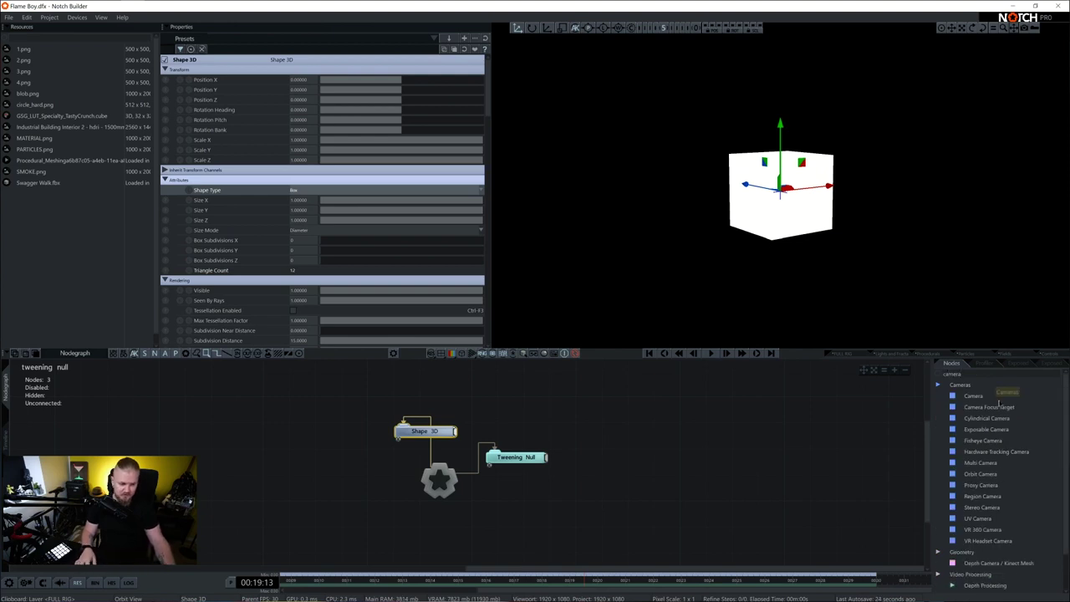
{"action": "left_click_drag", "start_coordinate": [999, 404], "coordinate": [440, 547]}
{"action": "key", "text": "0"}
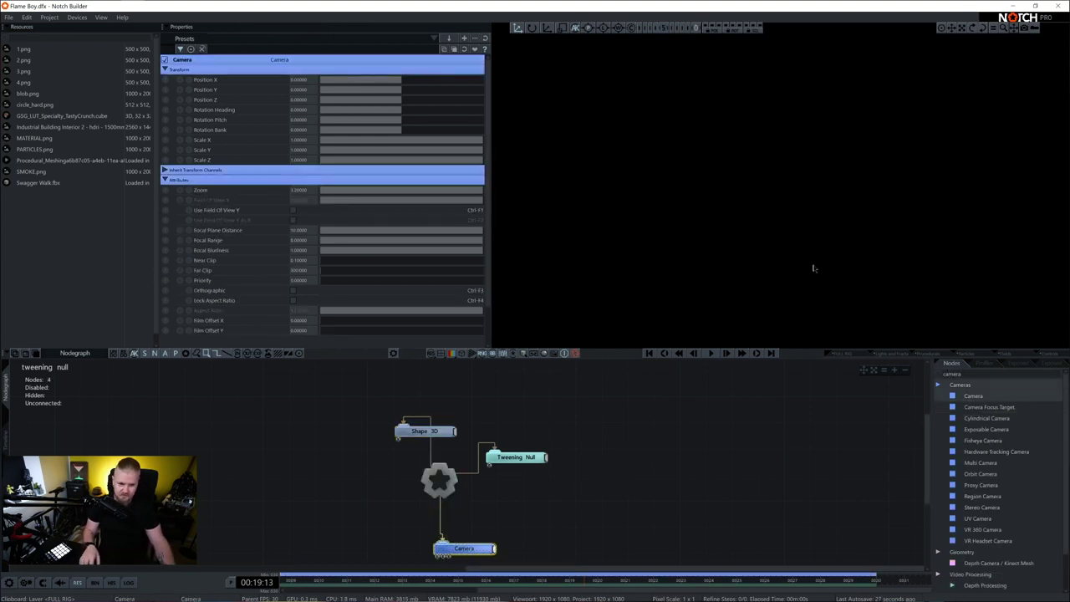
{"action": "right_click_drag", "start_coordinate": [898, 258], "coordinate": [729, 271], "text": "alt"}
{"action": "left_click_drag", "start_coordinate": [519, 457], "coordinate": [559, 431]}
{"action": "middle_click_drag", "start_coordinate": [513, 519], "coordinate": [530, 473]}
{"action": "left_click_drag", "start_coordinate": [475, 502], "coordinate": [539, 500]}
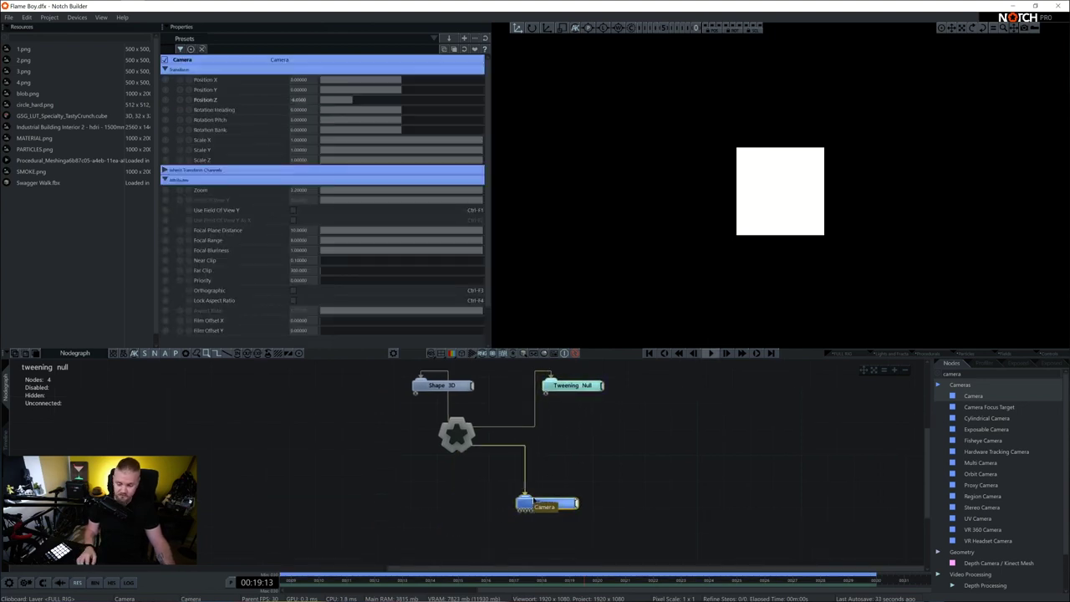
Duplicate the Camera node, place the copy below the original and connect it to the Root.
{"action": "key", "text": "ctrl+c"}
{"action": "key", "text": "ctrl+v"}
{"action": "left_click_drag", "start_coordinate": [600, 530], "coordinate": [534, 530]}
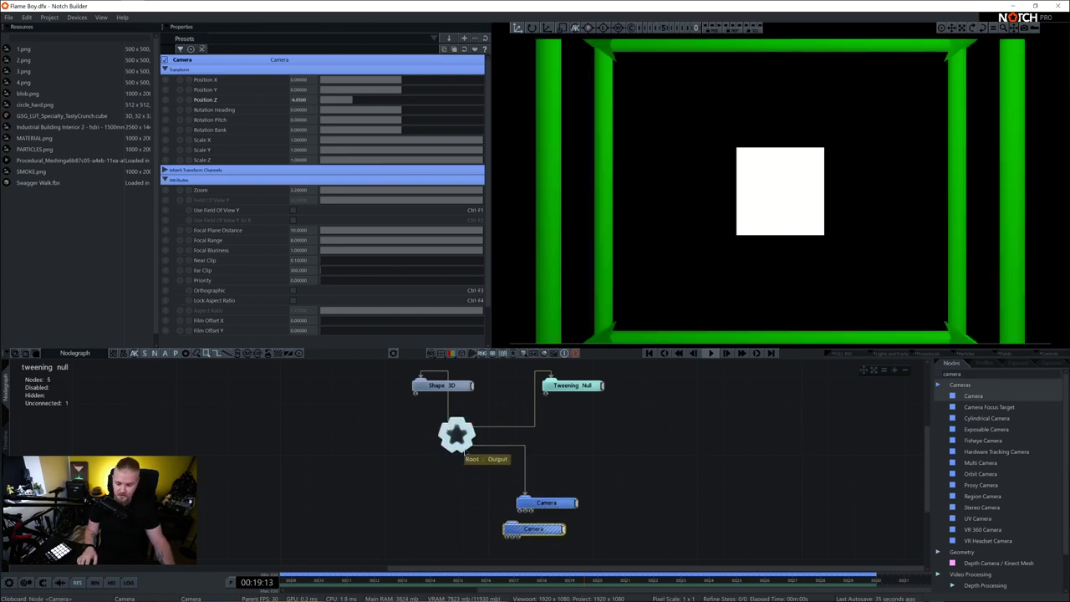
{"action": "left_click_drag", "start_coordinate": [465, 449], "coordinate": [527, 530]}
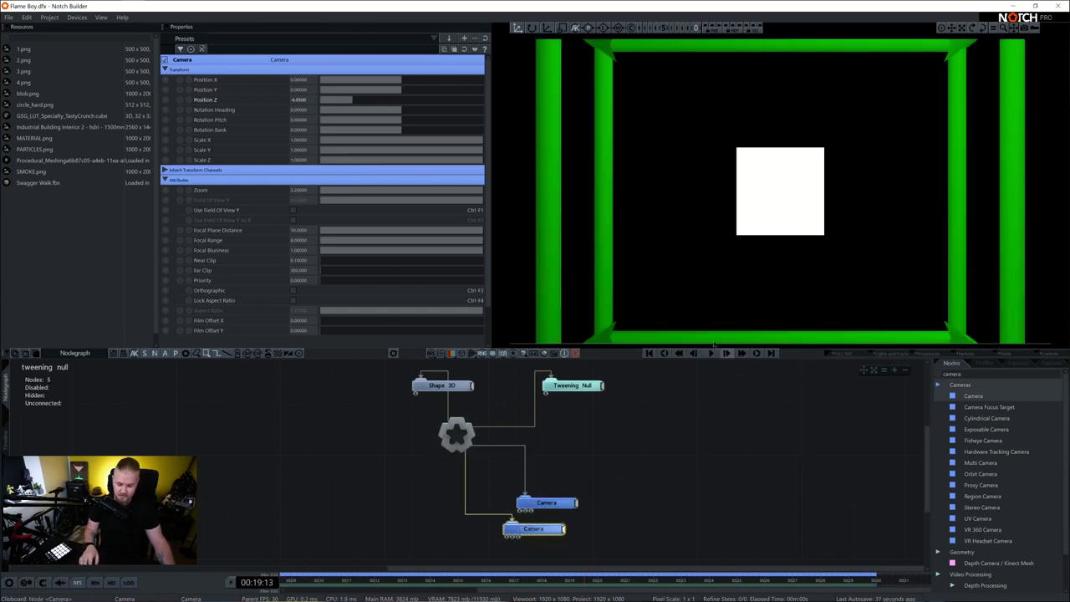
Disable the first camera and orbit the second one to an angled view of the box from slightly above.
{"action": "left_click", "coordinate": [553, 505]}
{"action": "key", "text": "d"}
{"action": "left_click", "coordinate": [540, 527]}
{"action": "scroll", "coordinate": [837, 223], "scroll_direction": "down", "scroll_amount": 2}
{"action": "right_click_drag", "start_coordinate": [838, 222], "coordinate": [828, 227]}
{"action": "left_click_drag", "start_coordinate": [829, 227], "coordinate": [746, 251], "text": "alt"}
Duplicate the second camera, place the copy below the other two and disable the second camera.
{"action": "middle_click_drag", "start_coordinate": [658, 507], "coordinate": [655, 460]}
{"action": "left_click", "coordinate": [546, 456]}
{"action": "left_click", "coordinate": [540, 485]}
{"action": "key", "text": "ctrl+v"}
{"action": "left_click_drag", "start_coordinate": [585, 499], "coordinate": [533, 523]}
{"action": "left_click", "coordinate": [533, 486]}
{"action": "key", "text": "d"}
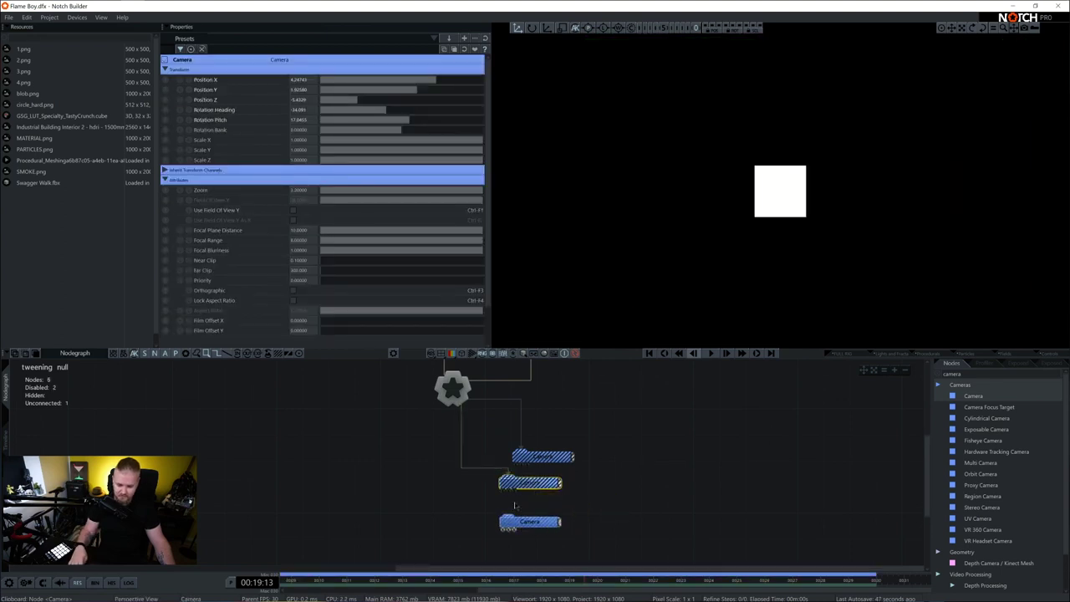
Connect the third camera to the Root and orbit it to a steep view looking down on the box.
{"action": "left_click_drag", "start_coordinate": [464, 401], "coordinate": [517, 520]}
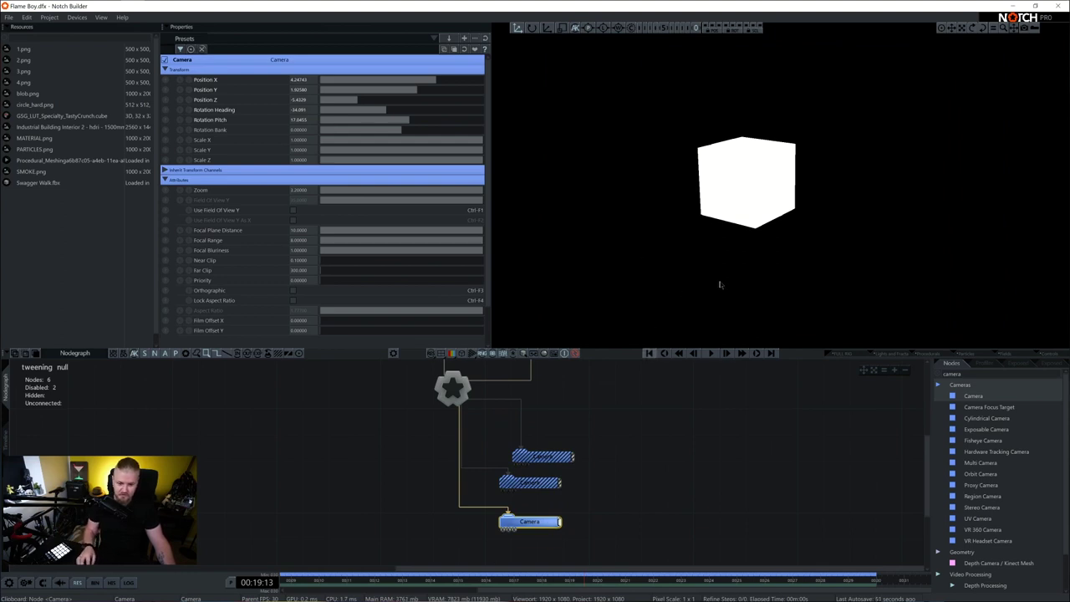
{"action": "right_click_drag", "start_coordinate": [719, 285], "coordinate": [718, 289]}
{"action": "mouse_move", "coordinate": [716, 289]}
{"action": "left_mouse_down"}
{"action": "mouse_move", "coordinate": [608, 318]}
{"action": "mouse_move", "coordinate": [583, 406]}
{"action": "mouse_move", "coordinate": [688, 300]}
{"action": "mouse_move", "coordinate": [723, 306]}
{"action": "left_mouse_up"}
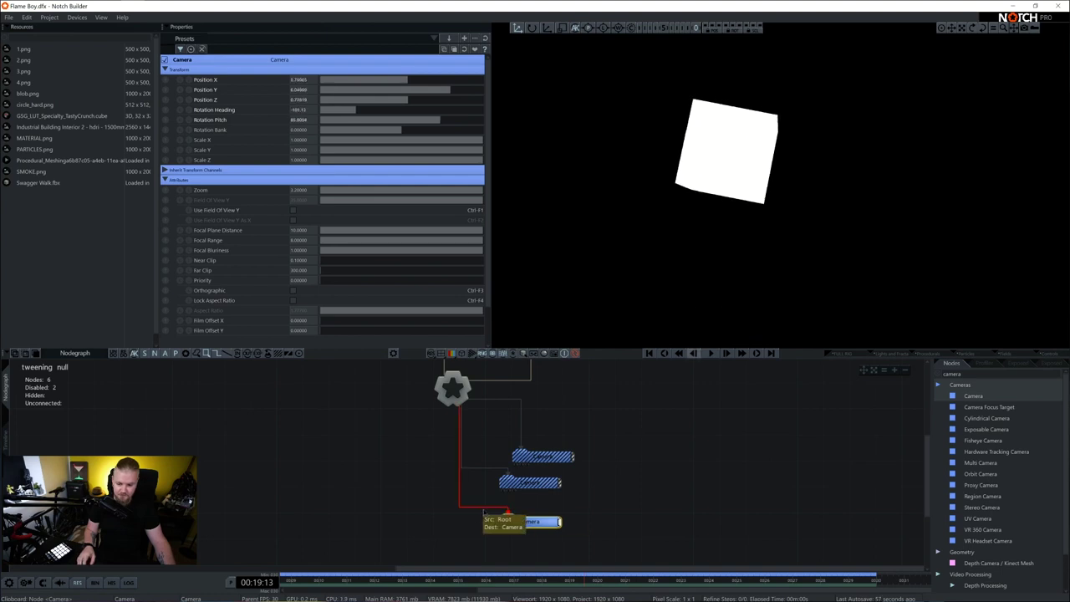
Remove the links between the Root and the three cameras.
{"action": "left_click", "coordinate": [484, 506]}
{"action": "left_click", "coordinate": [519, 441]}
{"action": "left_click_drag", "start_coordinate": [494, 470], "coordinate": [502, 473]}
Add a Select Child Node under the Root, connect the three cameras to it and enable them all.
{"action": "type", "text": "sele"}
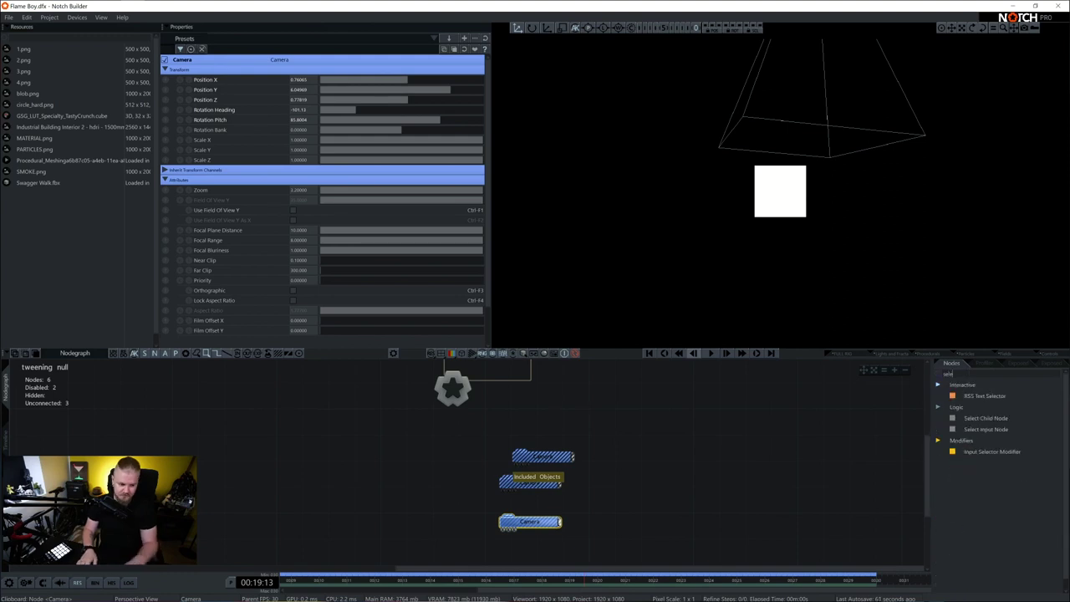
{"action": "left_click_drag", "start_coordinate": [403, 429], "coordinate": [448, 457]}
{"action": "left_click_drag", "start_coordinate": [601, 436], "coordinate": [525, 543]}
{"action": "left_click_drag", "start_coordinate": [481, 457], "coordinate": [570, 464]}
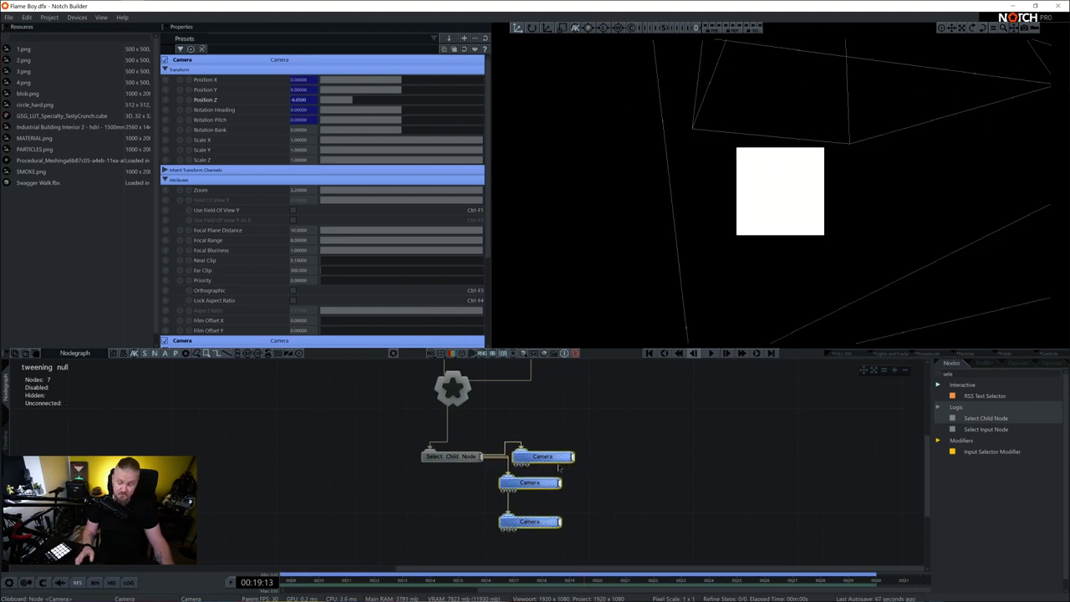
Vary the Select Child Node's Child Node Index up and back down to switch between the cameras.
{"action": "left_click", "coordinate": [459, 456]}
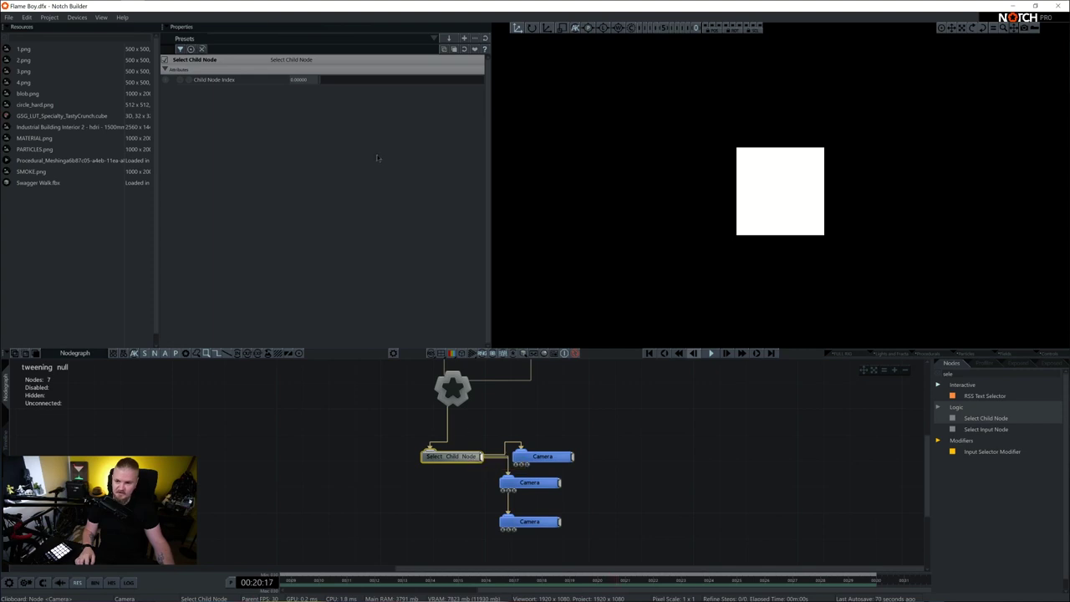
{"action": "left_click_drag", "start_coordinate": [319, 81], "coordinate": [715, 94]}
{"action": "left_click_drag", "start_coordinate": [618, 94], "coordinate": [404, 110]}
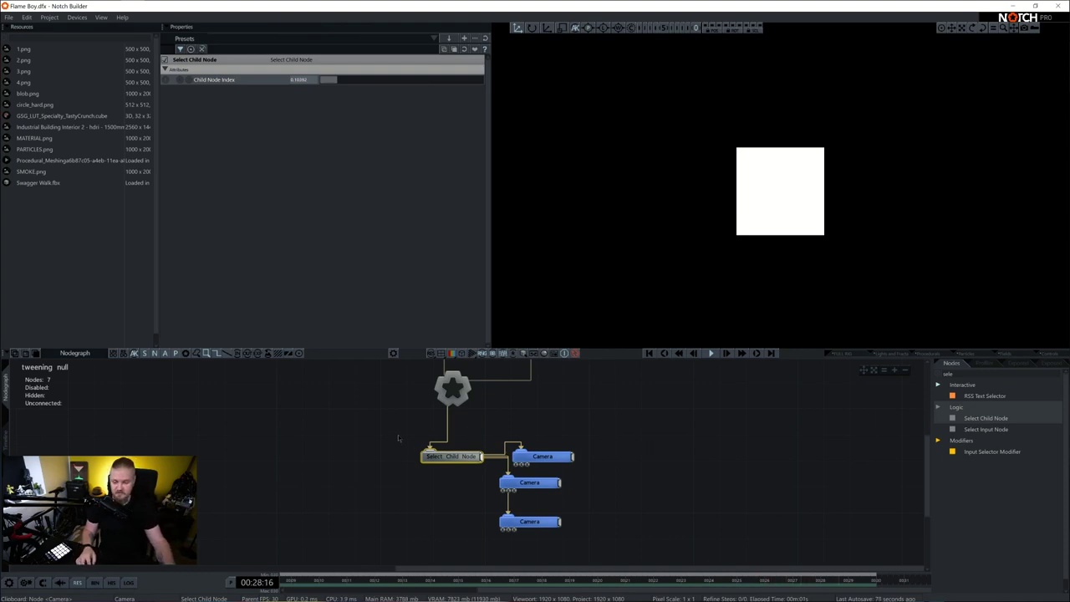
Delete the Select Child Node, leaving the three cameras unlinked.
{"action": "left_click", "coordinate": [459, 496]}
{"action": "left_click_drag", "start_coordinate": [411, 444], "coordinate": [446, 472]}
{"action": "key", "text": "Delete"}
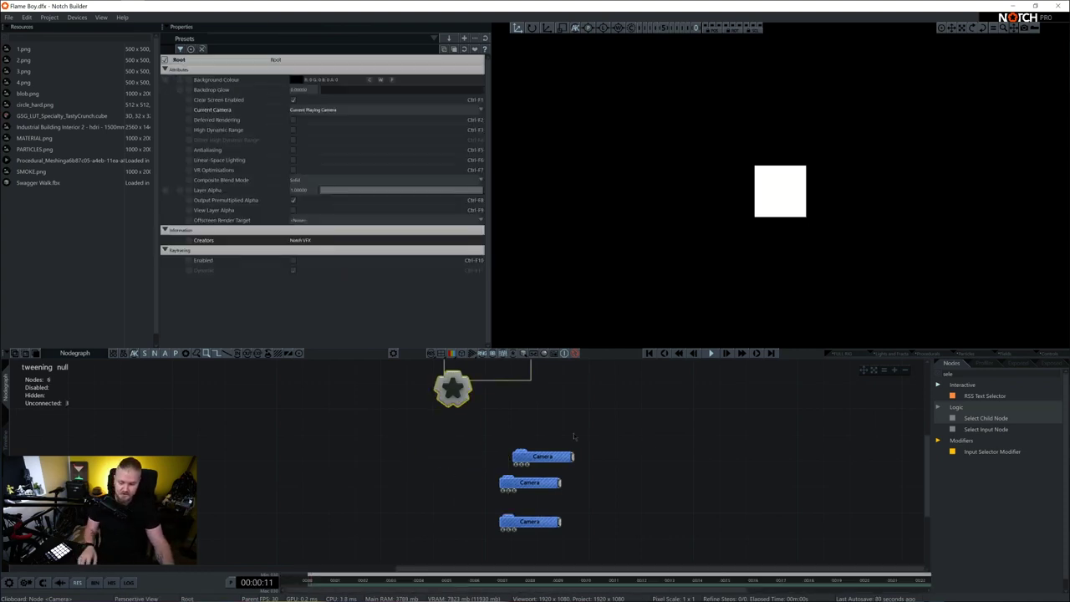
Move the Tweening Null closer to the cameras and connect the outputs of all three cameras to its Nulls input.
{"action": "scroll", "coordinate": [587, 435], "scroll_direction": "down", "scroll_amount": 1}
{"action": "middle_click_drag", "start_coordinate": [588, 436], "coordinate": [544, 484]}
{"action": "left_click_drag", "start_coordinate": [530, 399], "coordinate": [531, 433]}
{"action": "middle_click_drag", "start_coordinate": [522, 482], "coordinate": [520, 444]}
{"action": "left_click_drag", "start_coordinate": [523, 443], "coordinate": [461, 495]}
{"action": "left_click", "coordinate": [525, 434]}
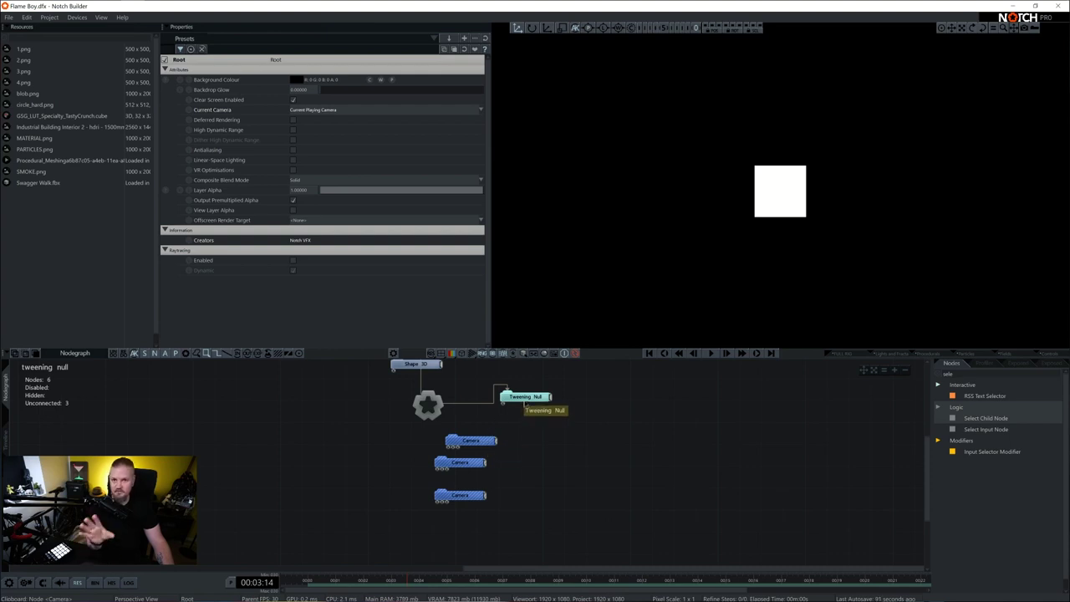
{"action": "left_click", "coordinate": [490, 442]}
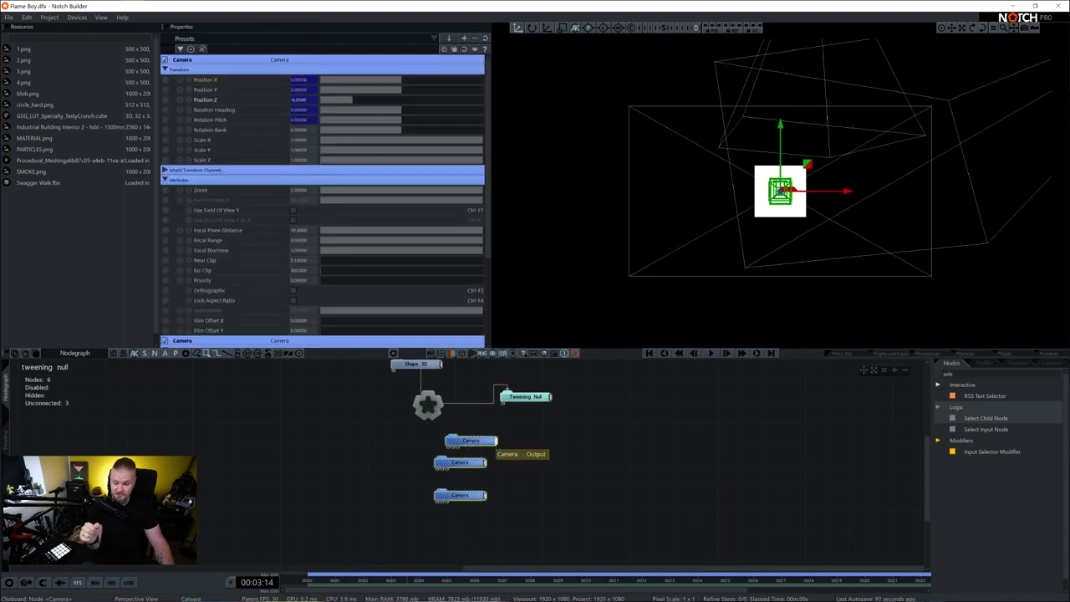
{"action": "left_click_drag", "start_coordinate": [495, 442], "coordinate": [503, 403]}
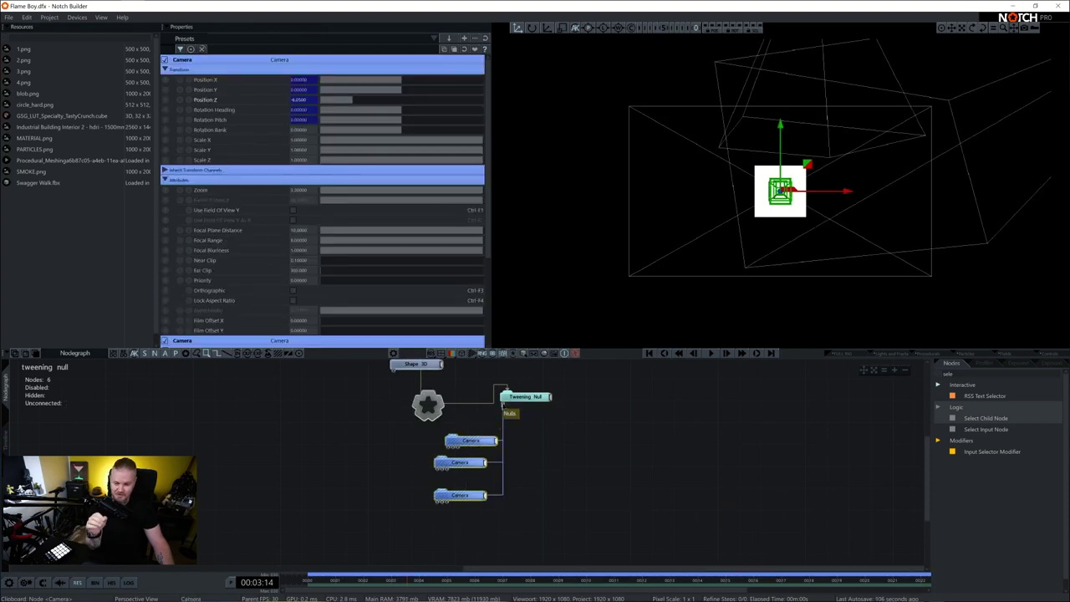
Add a new Camera node as a child of the Tweening Null.
{"action": "double_click", "coordinate": [955, 374]}
{"action": "key", "text": "BackSpace"}
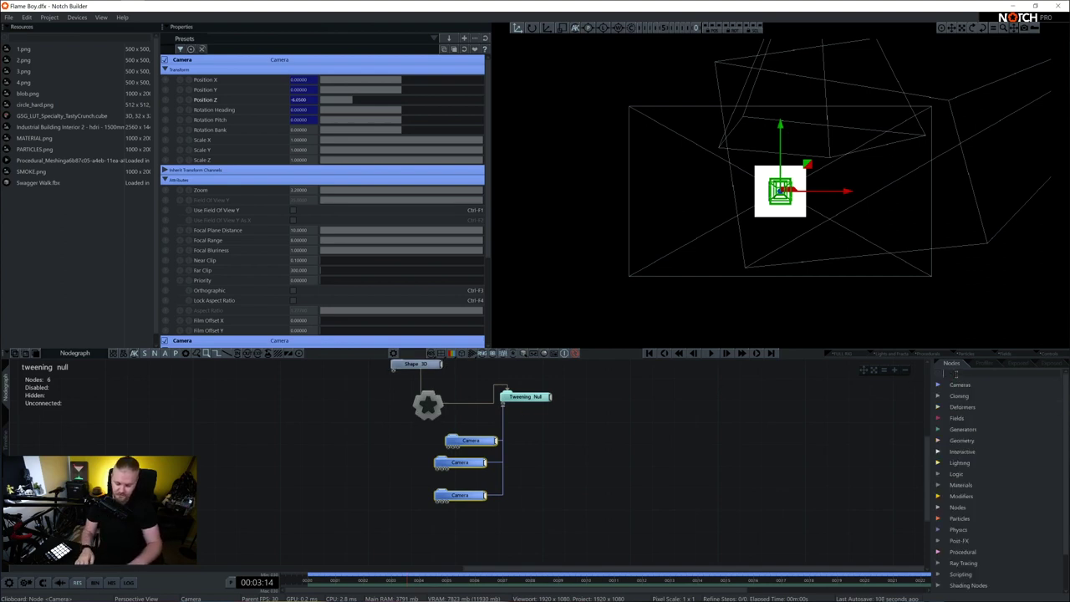
{"action": "type", "text": "camera"}
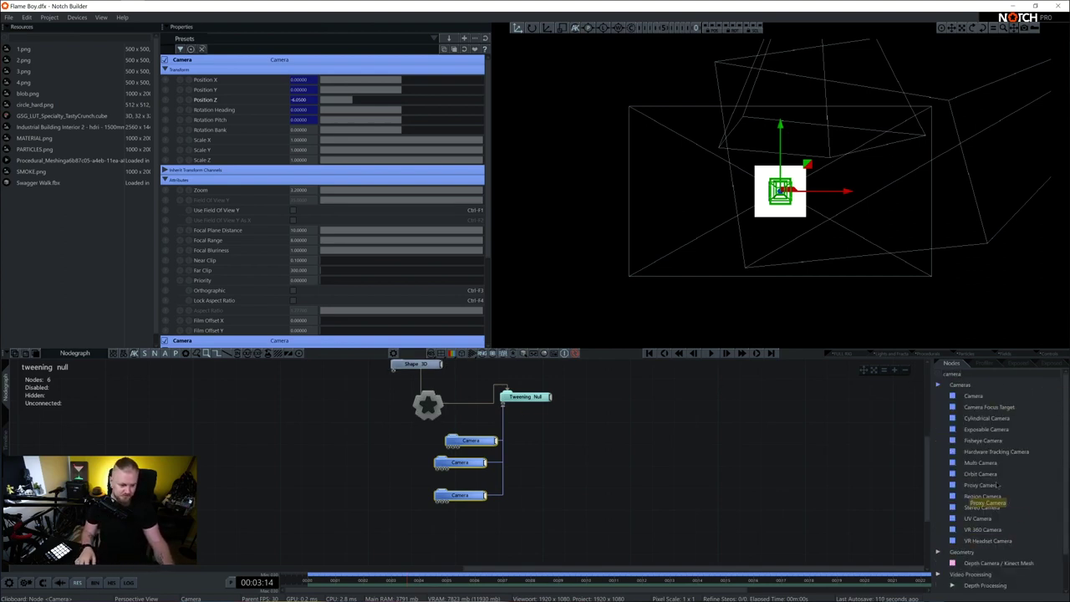
{"action": "left_click_drag", "start_coordinate": [974, 396], "coordinate": [613, 397]}
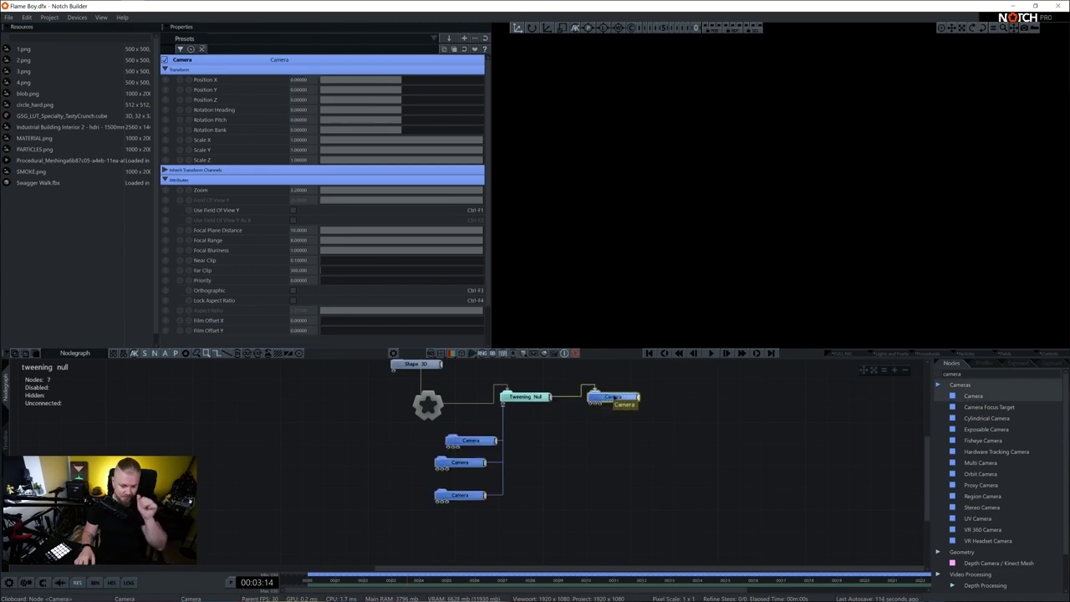
Review the transforms of the three source cameras, the Tweening Null's attributes and the camera attached to it.
{"action": "left_click", "coordinate": [470, 440]}
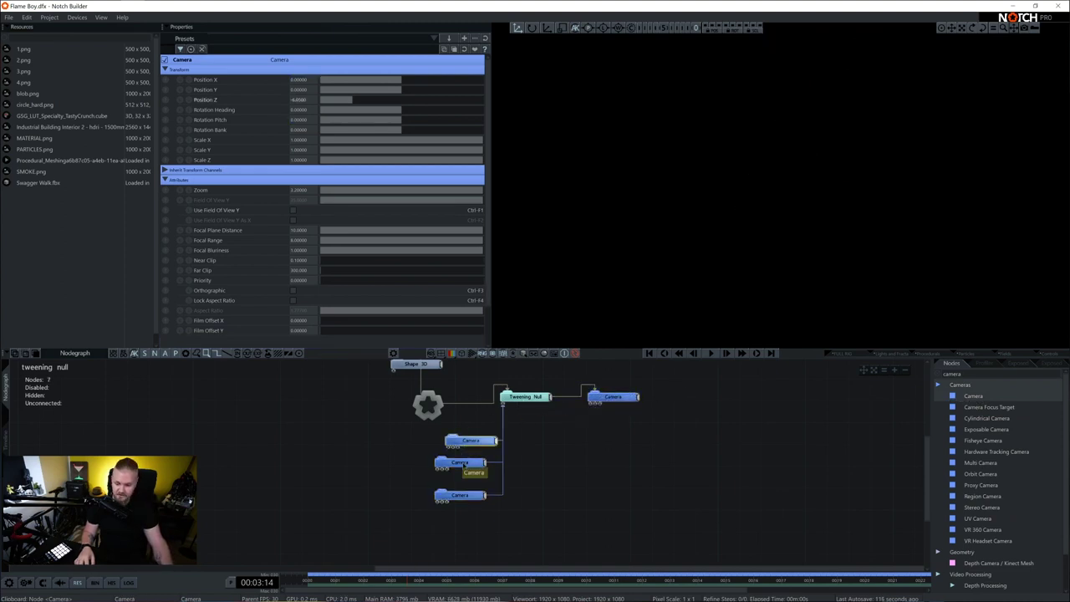
{"action": "left_click", "coordinate": [463, 463]}
{"action": "left_click", "coordinate": [466, 497]}
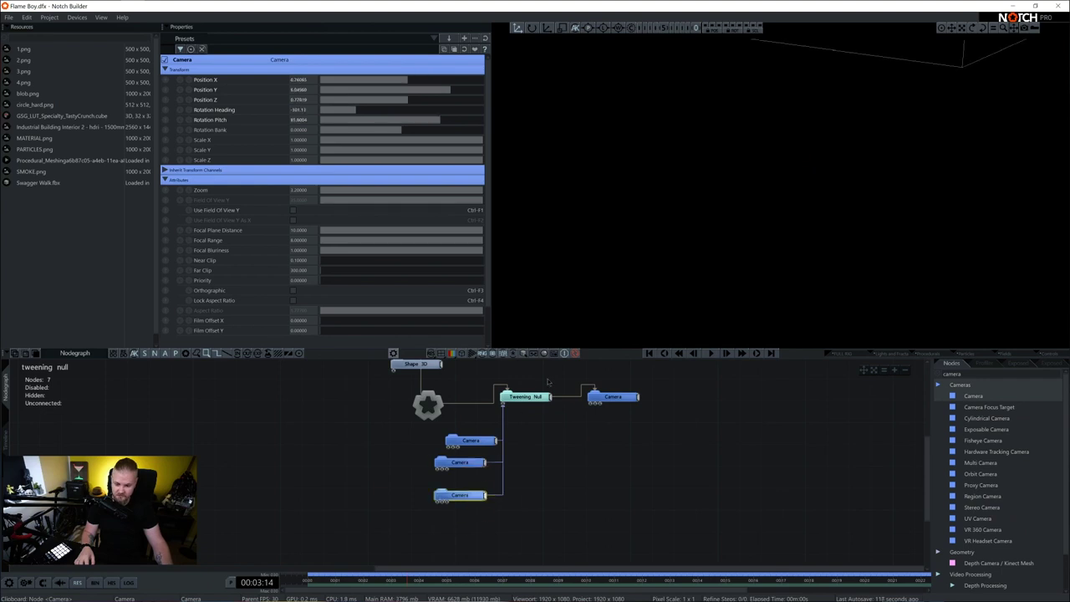
{"action": "left_click", "coordinate": [532, 397]}
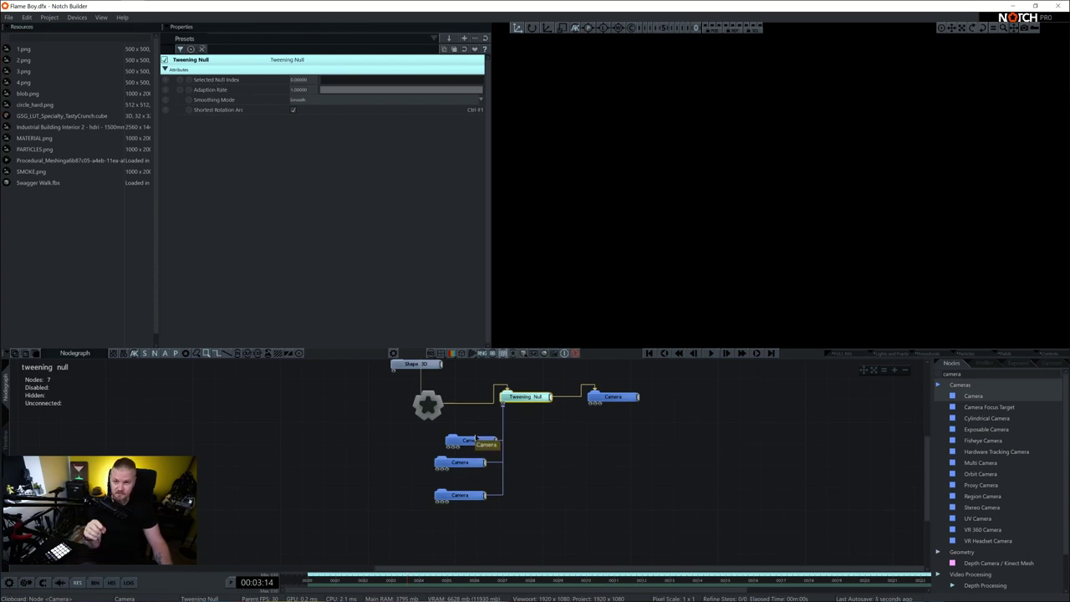
{"action": "left_click", "coordinate": [629, 398]}
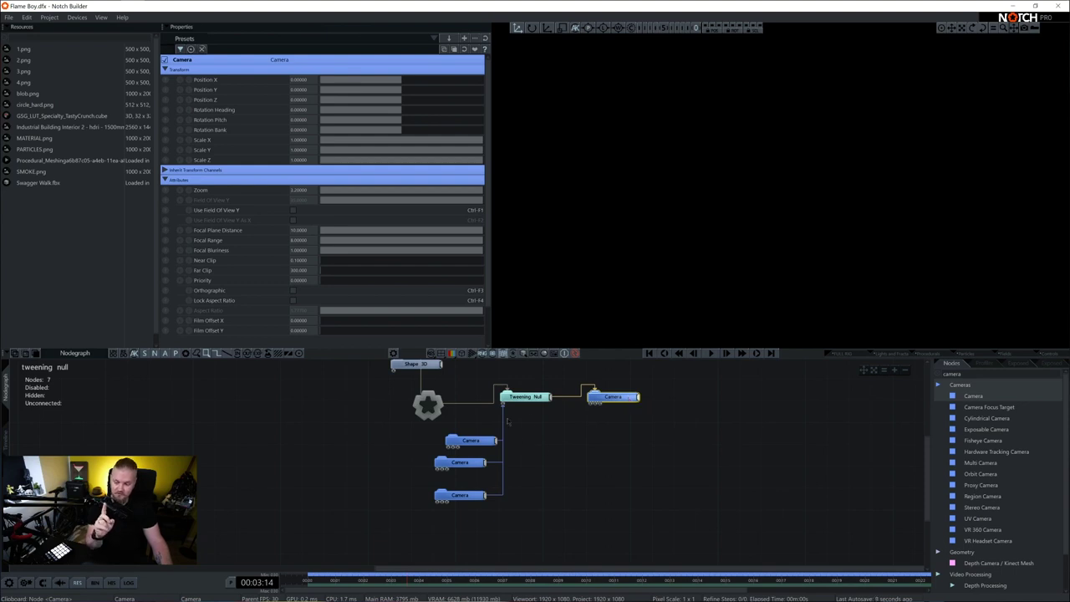
Replace each of the three source cameras feeding the Tweening Null with a Null node from the Geometry category.
{"action": "left_click", "coordinate": [474, 442]}
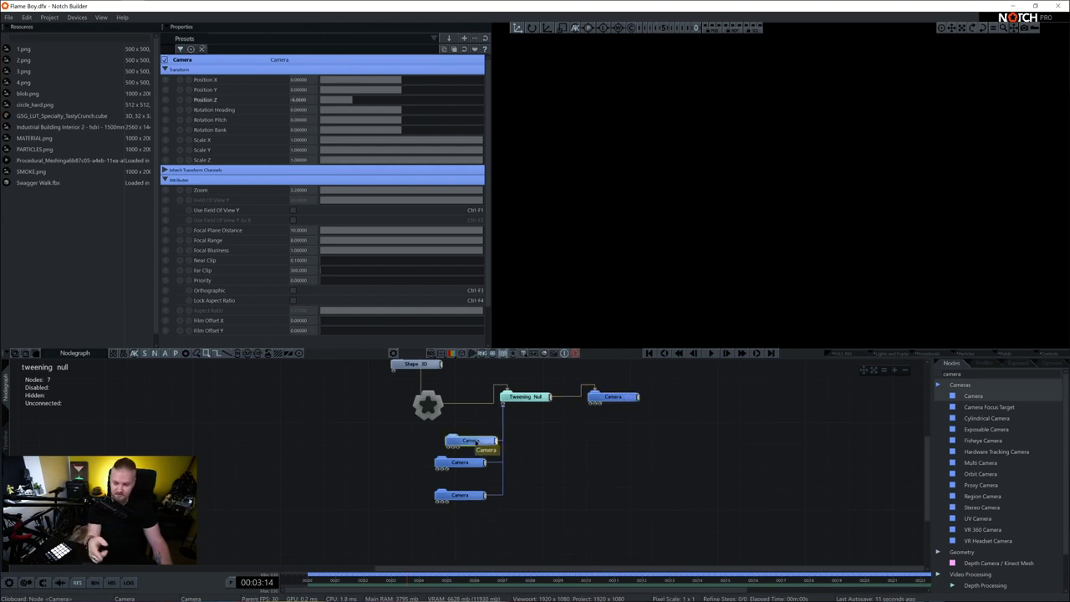
{"action": "right_click", "coordinate": [475, 441]}
{"action": "mouse_move", "coordinate": [505, 243]}
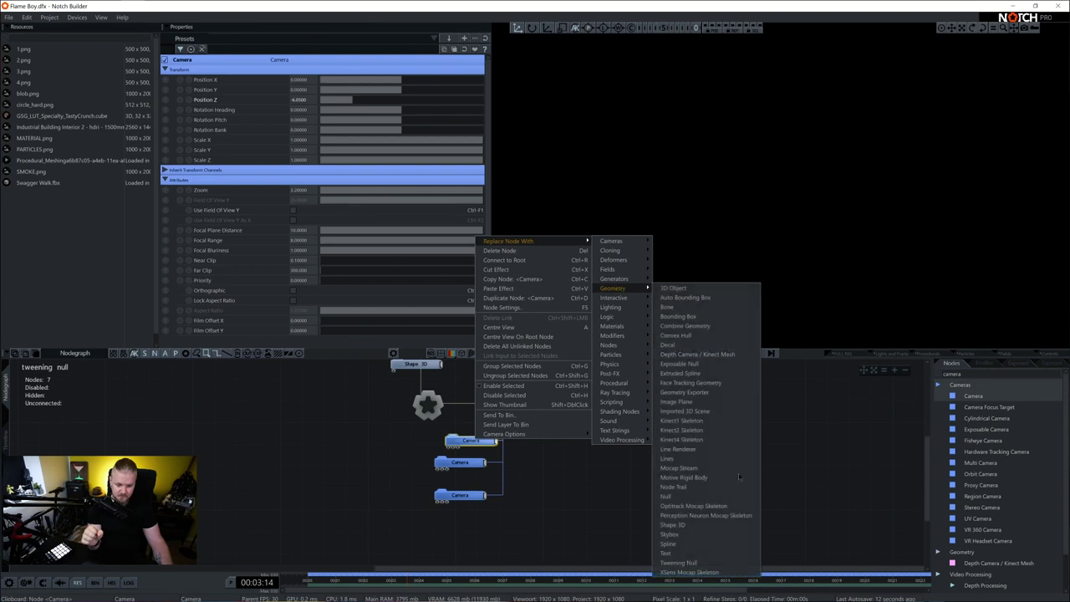
{"action": "left_click", "coordinate": [711, 496]}
{"action": "right_click", "coordinate": [475, 465]}
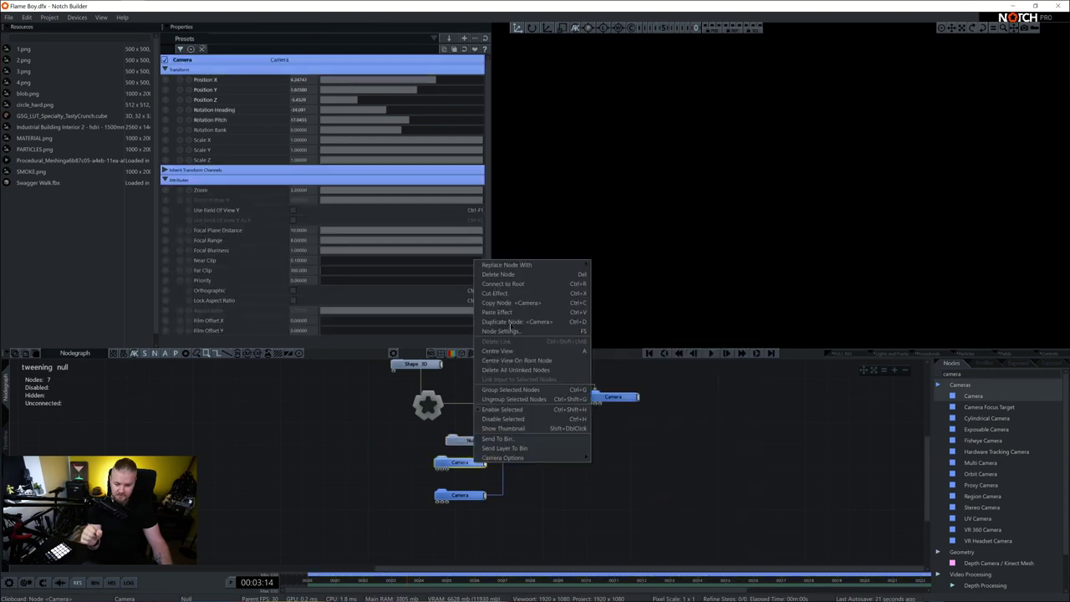
{"action": "mouse_move", "coordinate": [543, 265]}
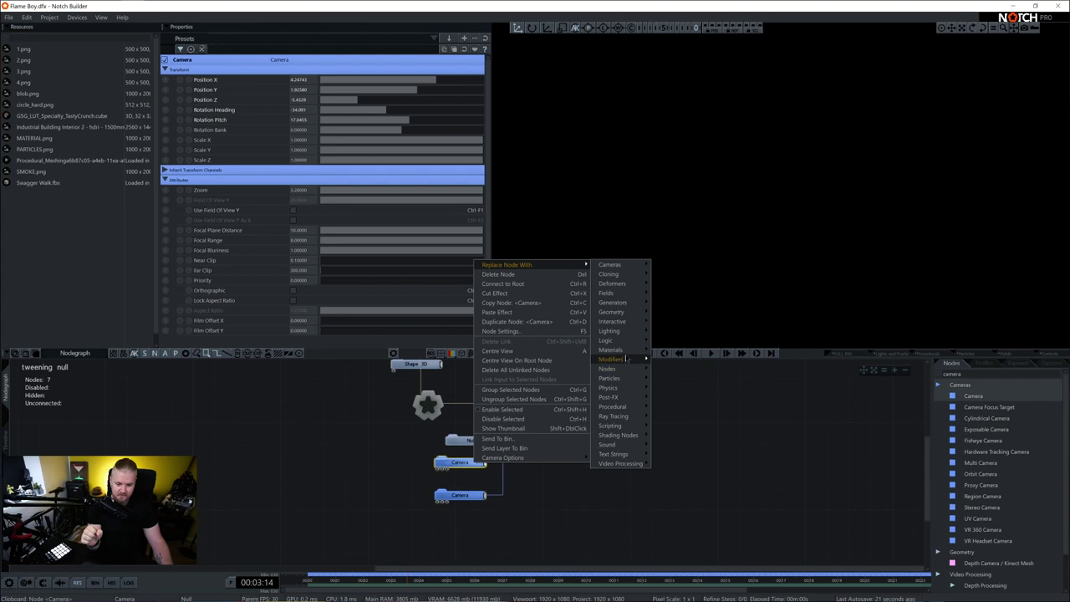
{"action": "mouse_move", "coordinate": [623, 312]}
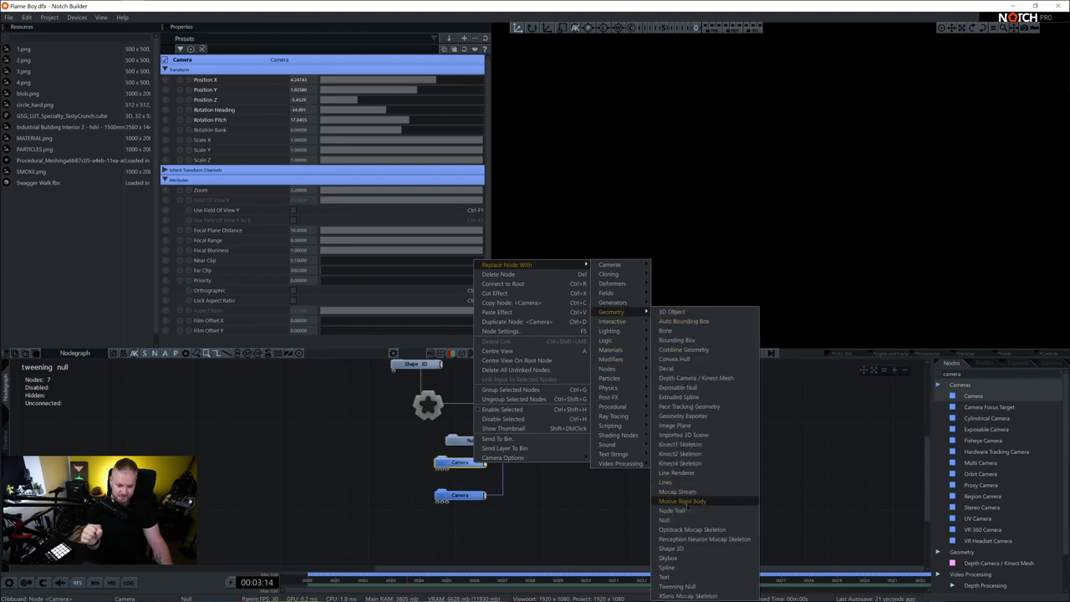
{"action": "left_click", "coordinate": [669, 520]}
{"action": "right_click", "coordinate": [474, 496]}
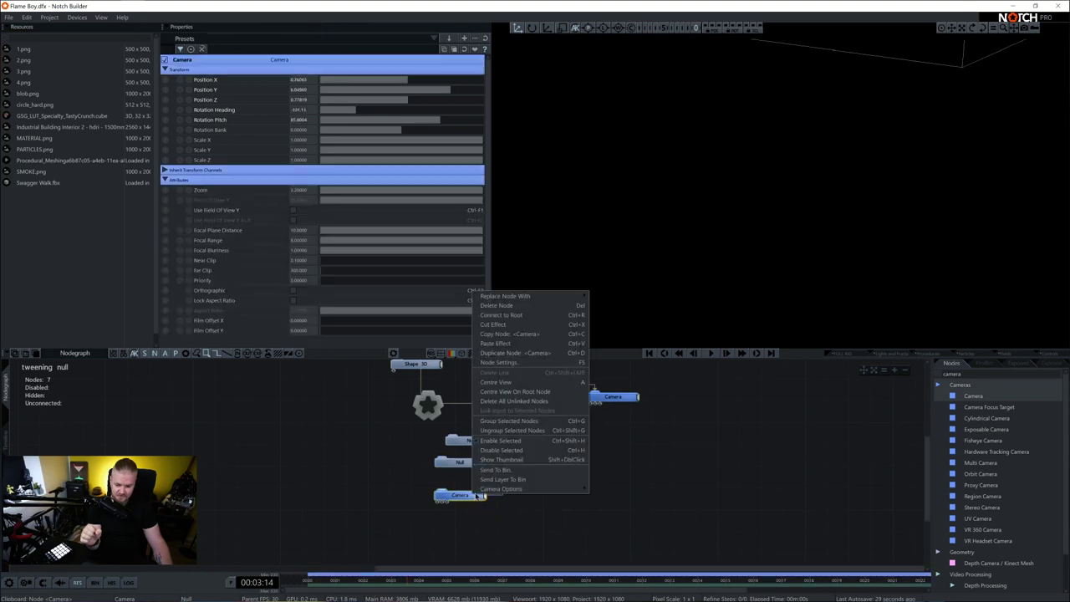
{"action": "mouse_move", "coordinate": [509, 296]}
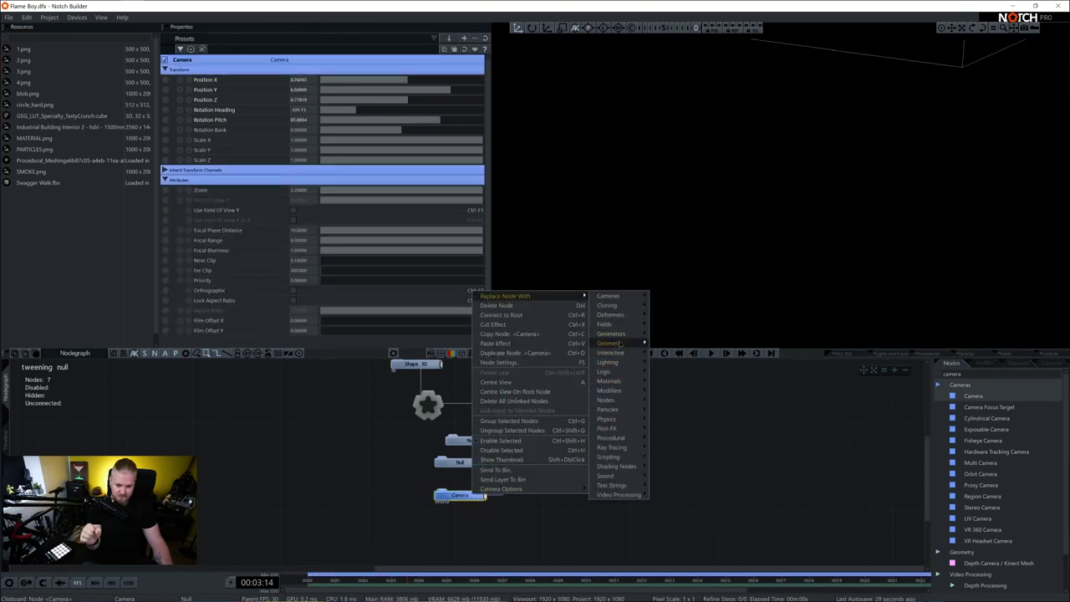
{"action": "mouse_move", "coordinate": [610, 344]}
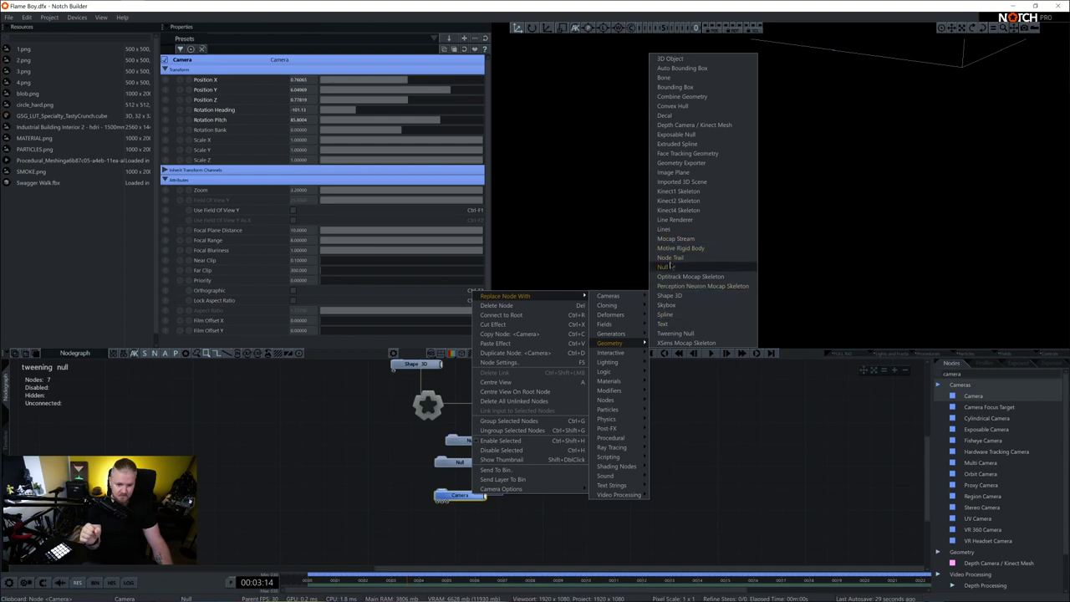
{"action": "left_click", "coordinate": [675, 333]}
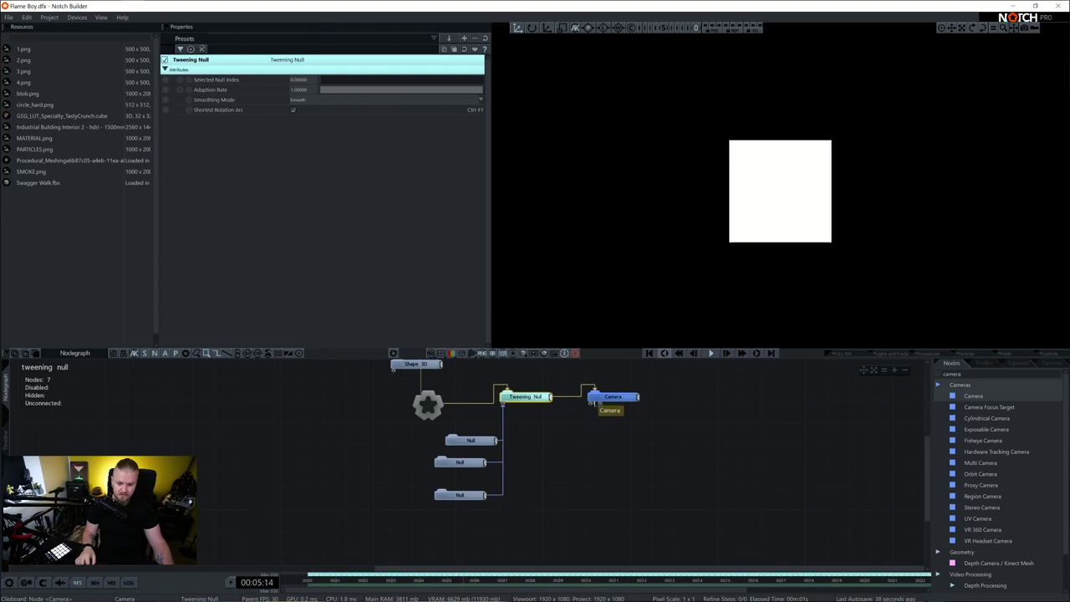
Test the camera blend by setting the Tweening Null's Selected Null Index to 1 and 2, and return it to 0.
{"action": "double_click", "coordinate": [299, 81]}
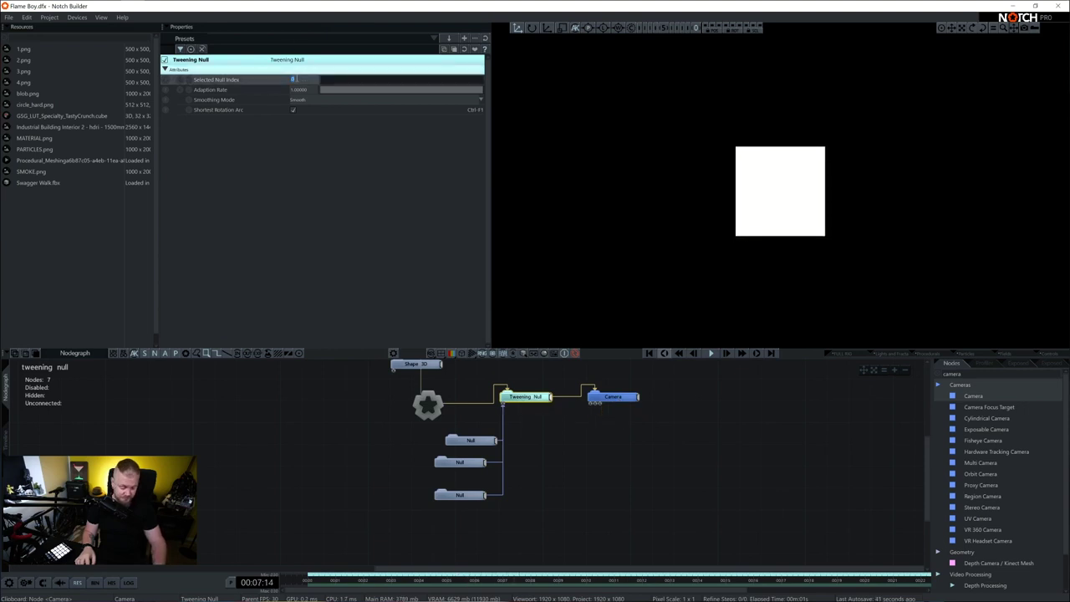
{"action": "type", "text": "1"}
{"action": "key", "text": "Return"}
{"action": "double_click", "coordinate": [297, 81]}
{"action": "type", "text": "2"}
{"action": "key", "text": "Return"}
{"action": "double_click", "coordinate": [298, 80]}
{"action": "type", "text": "2"}
{"action": "key", "text": "Return"}
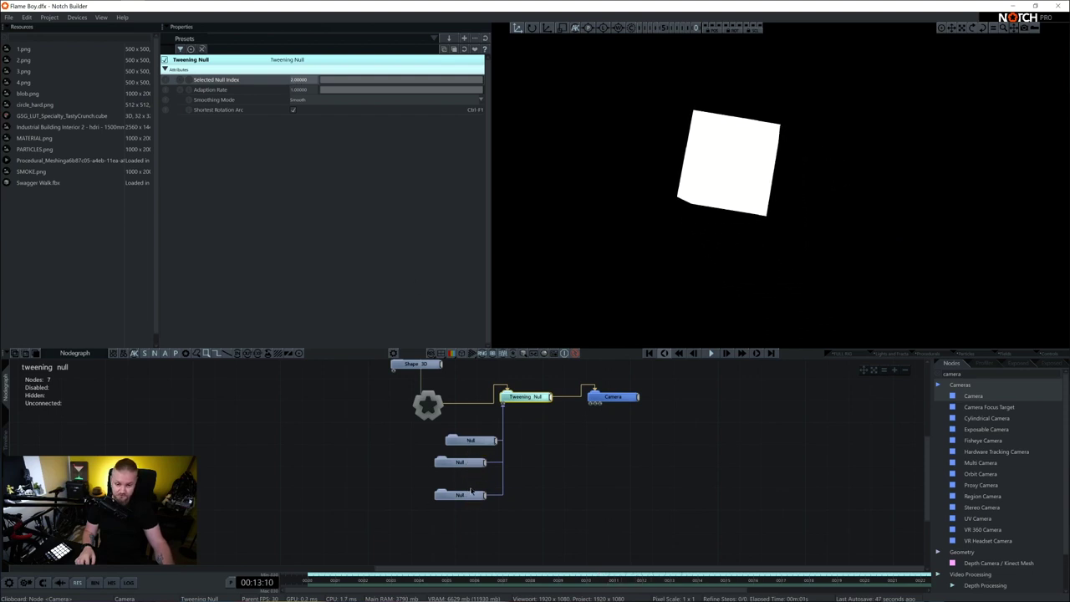
{"action": "left_click_drag", "start_coordinate": [428, 82], "coordinate": [309, 87]}
Open the Controls layer's nodegraph and examine its Tweening Null camera setup and the MIDI, Condition and Envelope Modifier chains.
{"action": "left_click", "coordinate": [7, 440]}
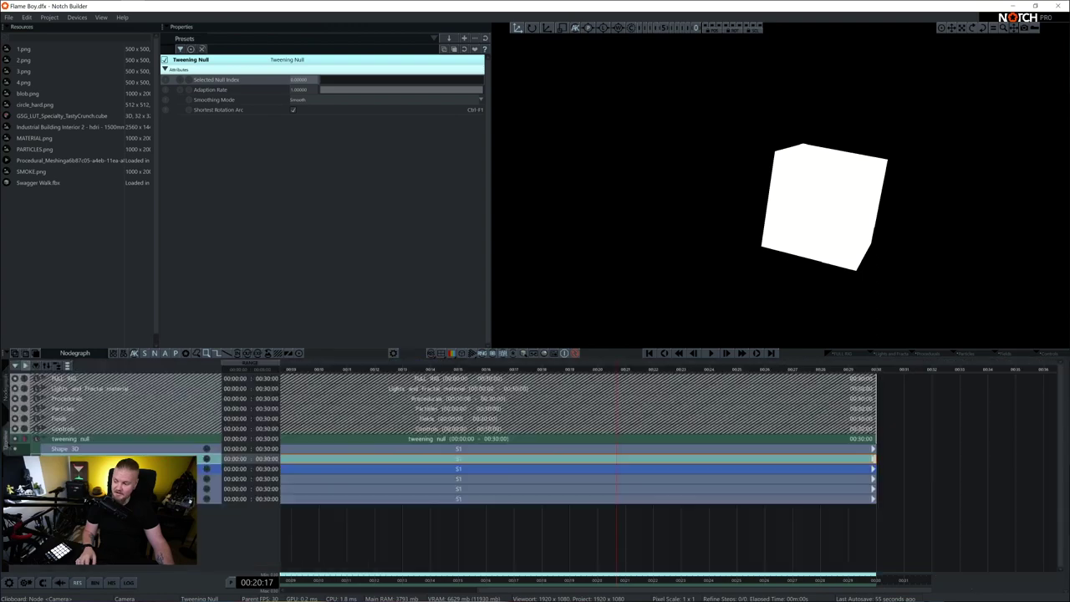
{"action": "double_click", "coordinate": [58, 425]}
{"action": "middle_click_drag", "start_coordinate": [709, 448], "coordinate": [688, 451]}
{"action": "middle_click_drag", "start_coordinate": [428, 369], "coordinate": [420, 396]}
{"action": "middle_click_drag", "start_coordinate": [726, 428], "coordinate": [547, 417]}
{"action": "middle_click_drag", "start_coordinate": [827, 511], "coordinate": [817, 446]}
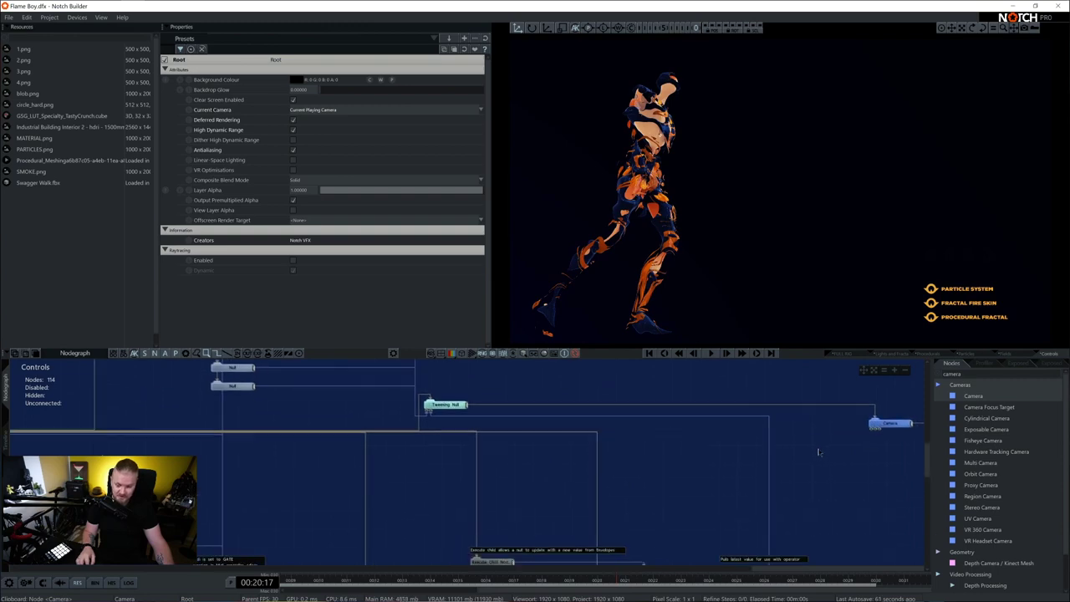
{"action": "scroll", "coordinate": [786, 471], "scroll_direction": "down", "scroll_amount": 3}
{"action": "middle_click_drag", "start_coordinate": [436, 471], "coordinate": [433, 406]}
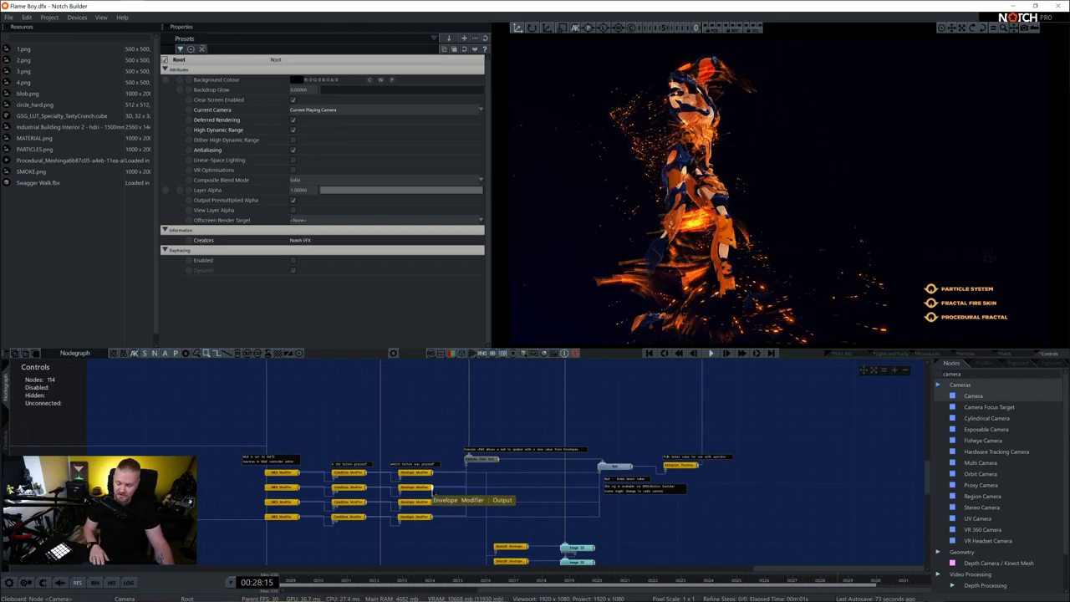
{"action": "scroll", "coordinate": [469, 501], "scroll_direction": "down", "scroll_amount": 2}
{"action": "scroll", "coordinate": [469, 502], "scroll_direction": "up", "scroll_amount": 1}
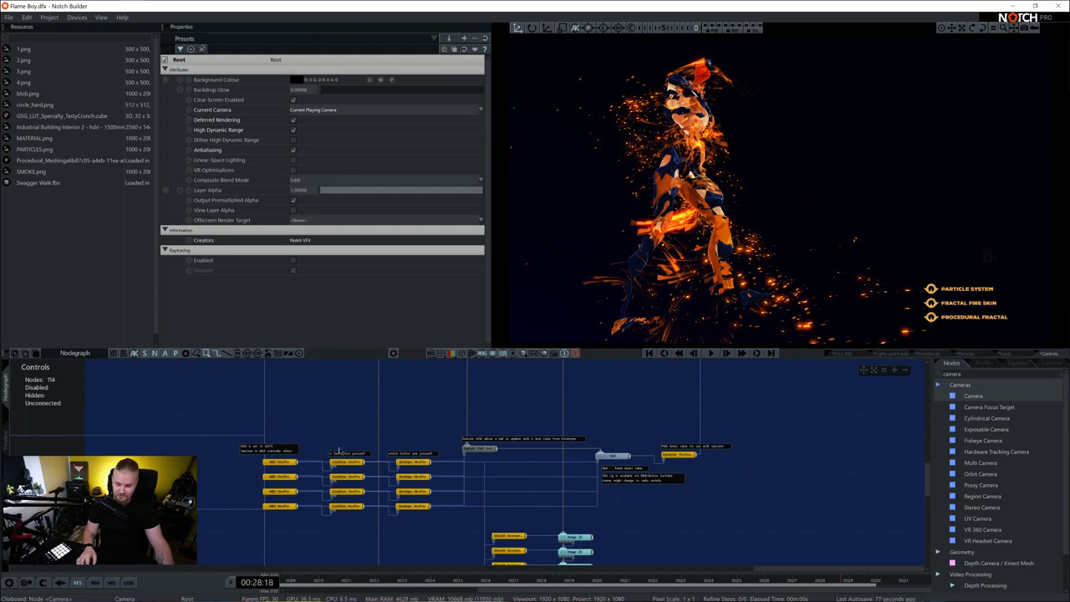
Switch to Native Instruments Controller Editor, check the Mode assigned to pad CC 13, and return to Notch Builder.
{"action": "key", "text": "alt+Tab"}
{"action": "key", "text": "alt+Tab"}
{"action": "key", "text": "alt+Tab"}
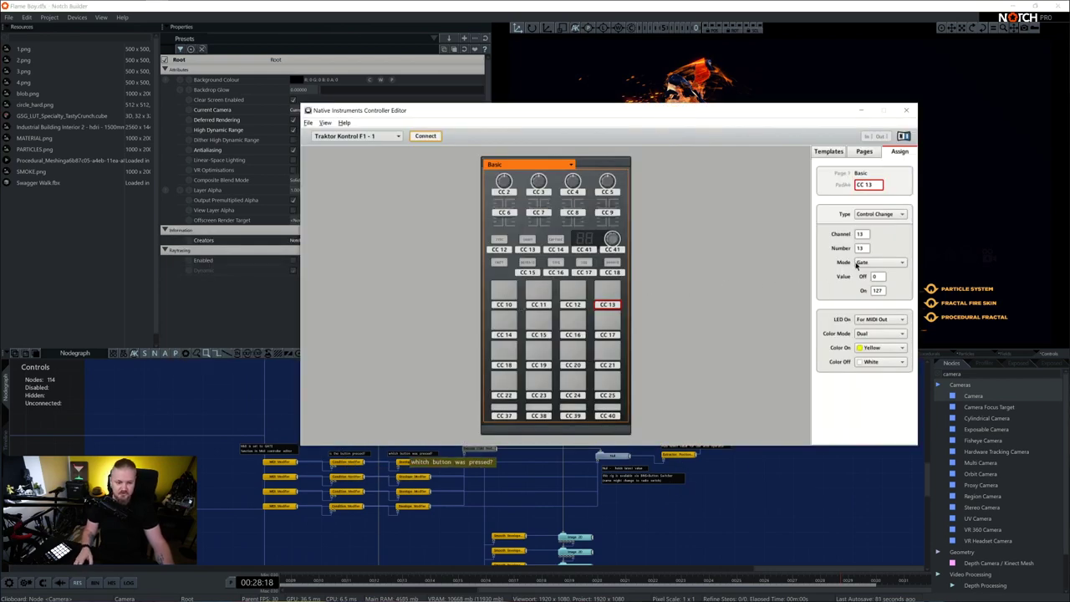
{"action": "left_click", "coordinate": [775, 474]}
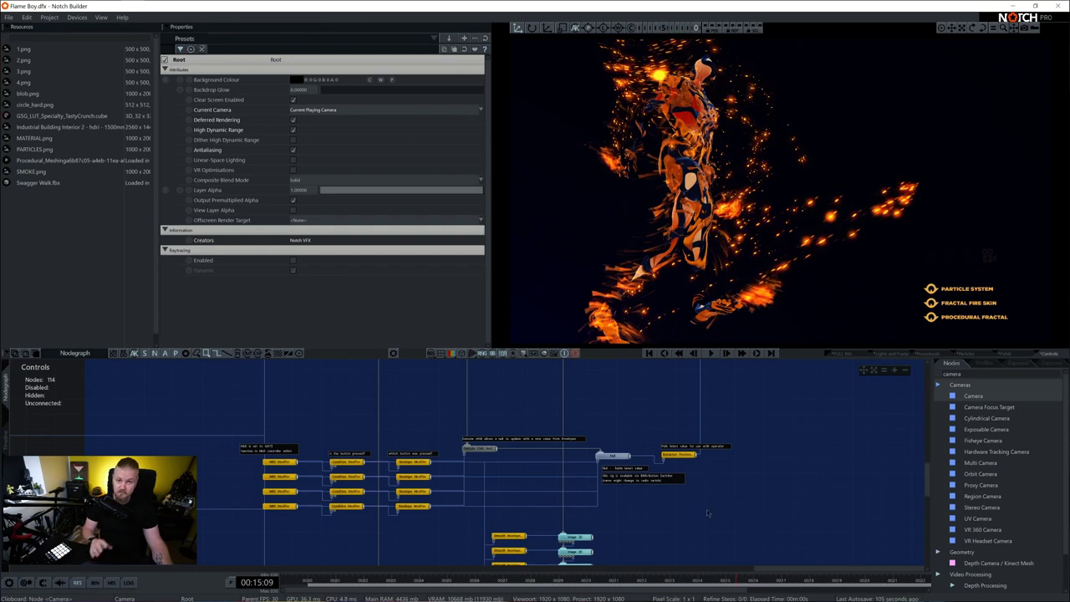
Show the Bins window and find the Button Switcher in its Tools category.
{"action": "scroll", "coordinate": [426, 519], "scroll_direction": "up", "scroll_amount": 3}
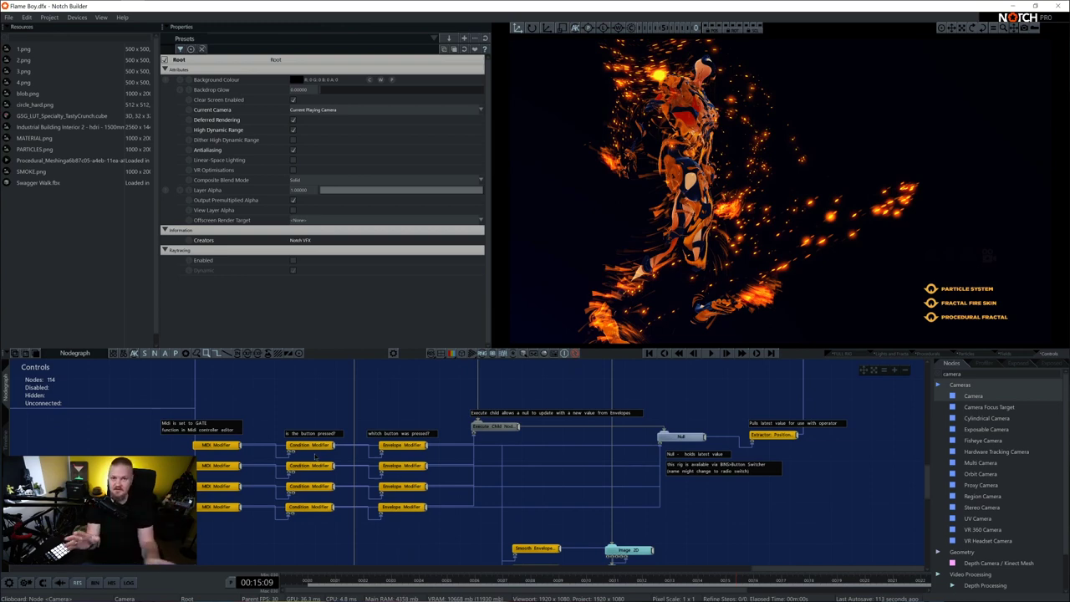
{"action": "middle_click_drag", "start_coordinate": [407, 435], "coordinate": [372, 422]}
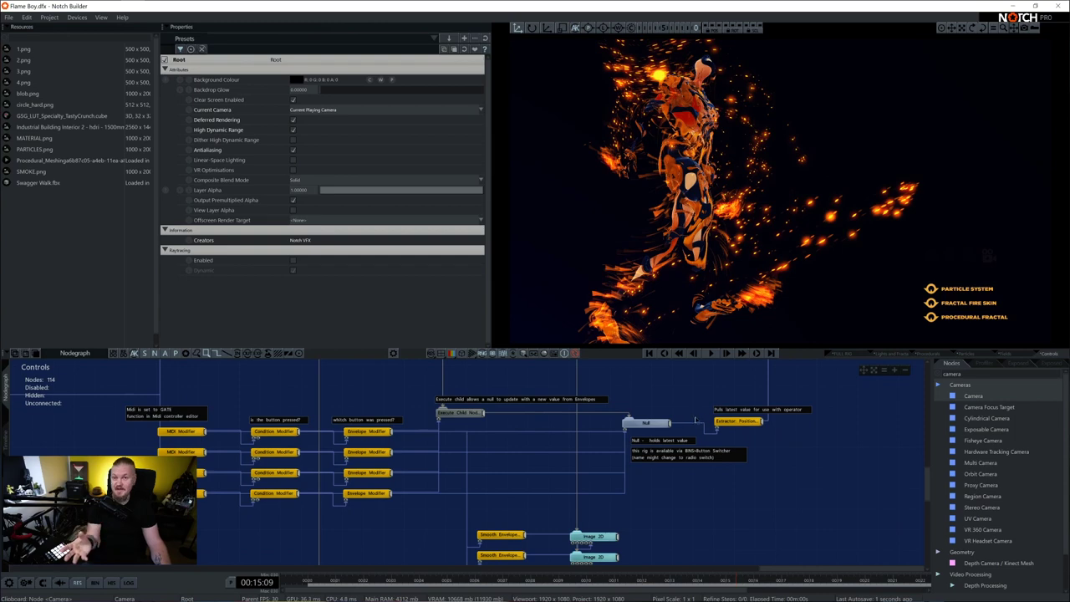
{"action": "left_click", "coordinate": [101, 16]}
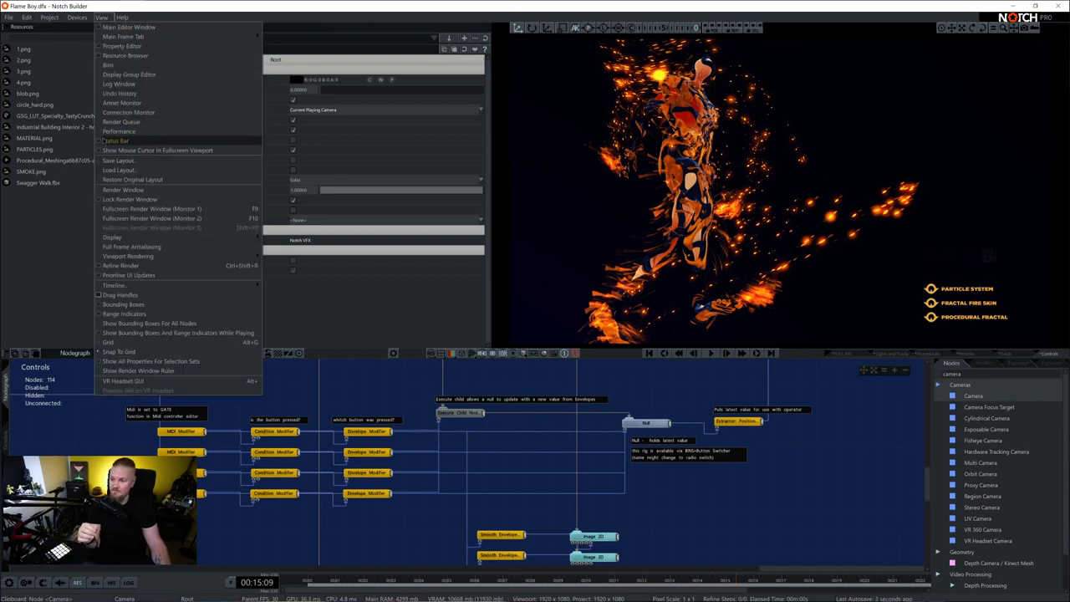
{"action": "left_click", "coordinate": [108, 65]}
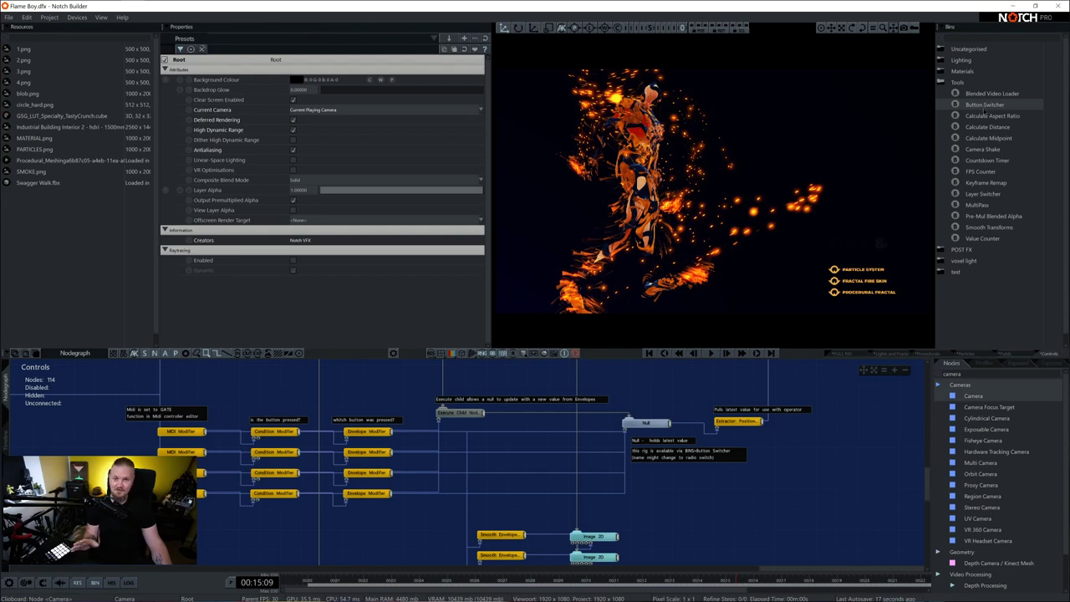
Inspect the first camera icon's Image 2D attributes and the four Smooth Envelope Modifiers that drive the icons.
{"action": "scroll", "coordinate": [698, 511], "scroll_direction": "down", "scroll_amount": 2}
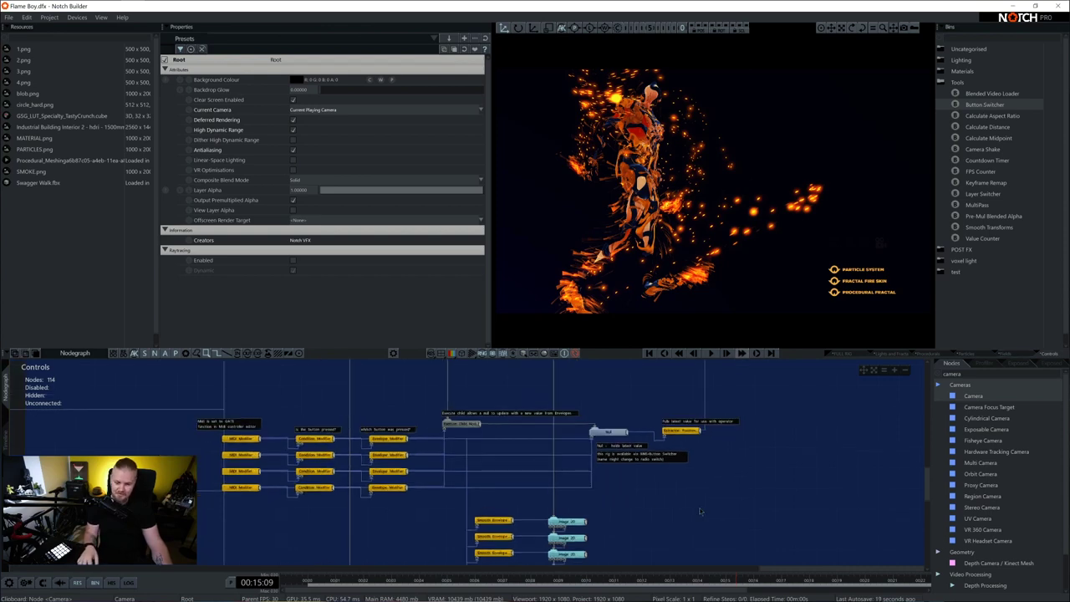
{"action": "middle_click_drag", "start_coordinate": [701, 511], "coordinate": [709, 508]}
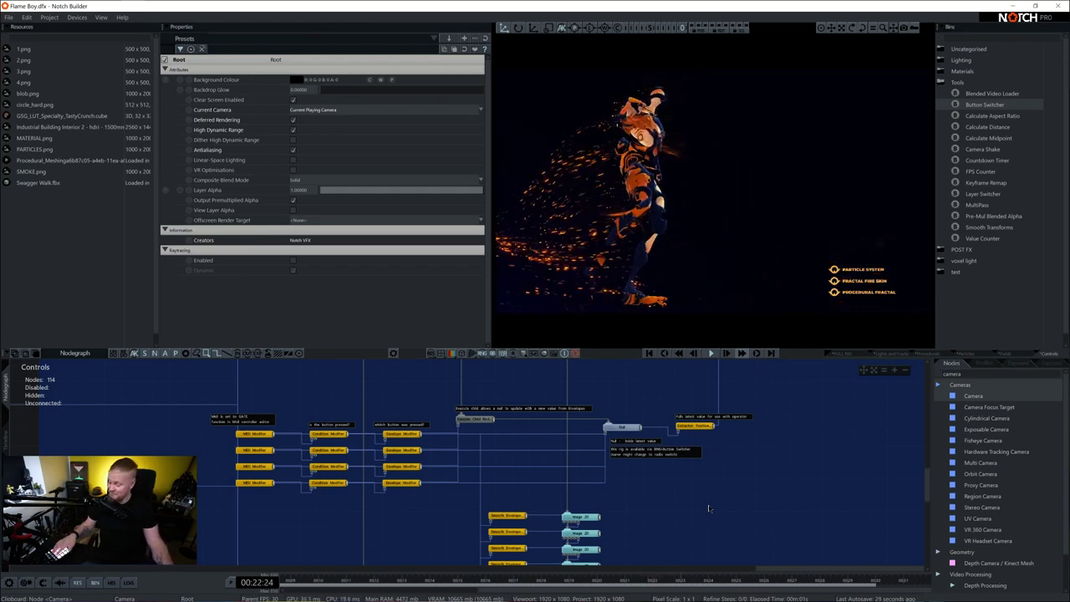
{"action": "middle_click_drag", "start_coordinate": [663, 525], "coordinate": [668, 498]}
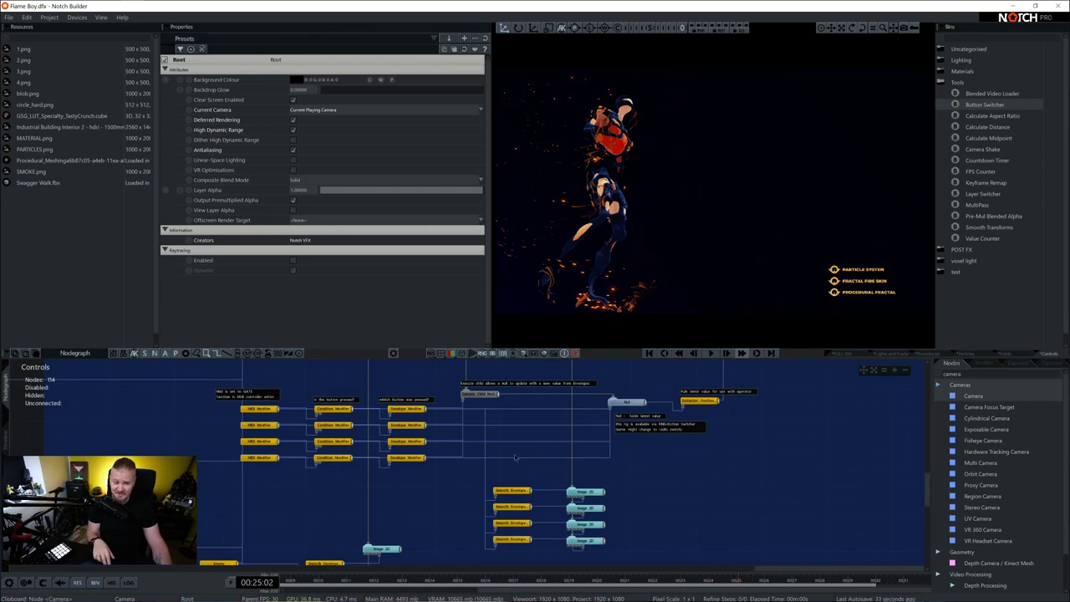
{"action": "middle_click_drag", "start_coordinate": [539, 478], "coordinate": [504, 451]}
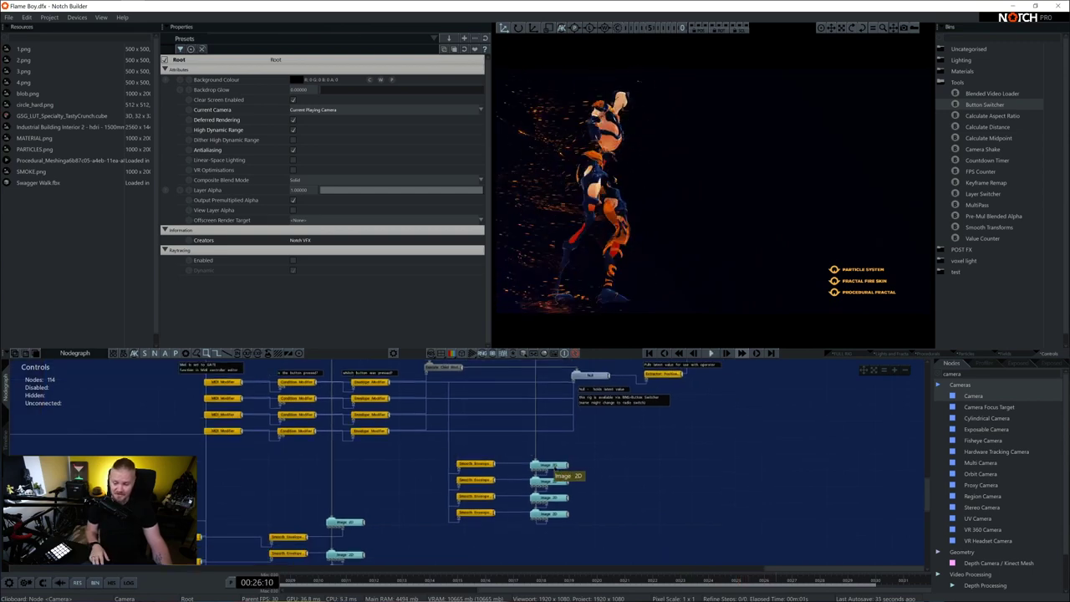
{"action": "left_click", "coordinate": [558, 466]}
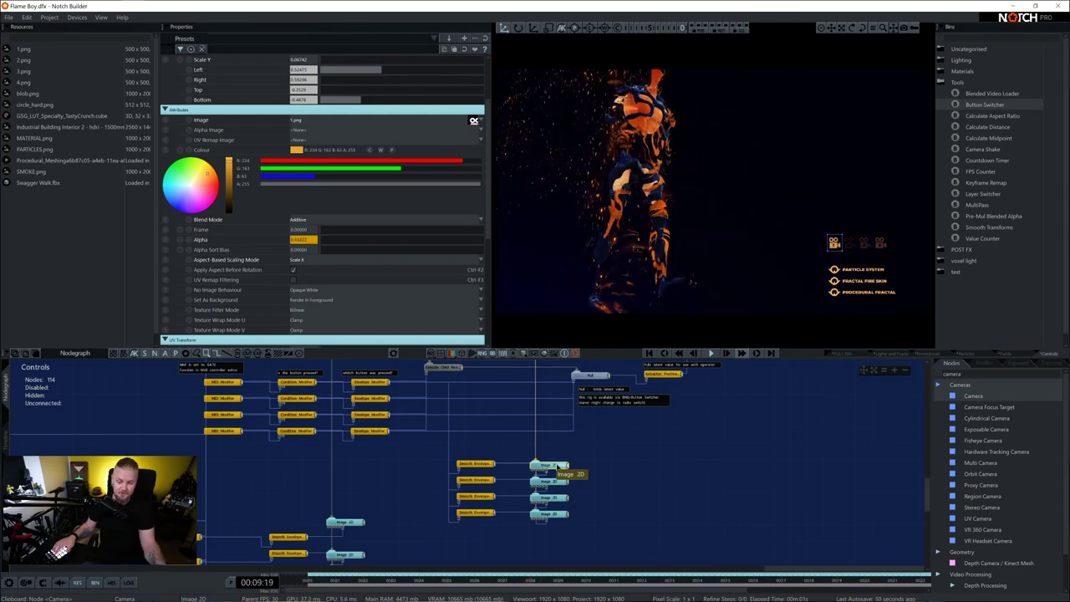
{"action": "left_click_drag", "start_coordinate": [485, 443], "coordinate": [472, 515]}
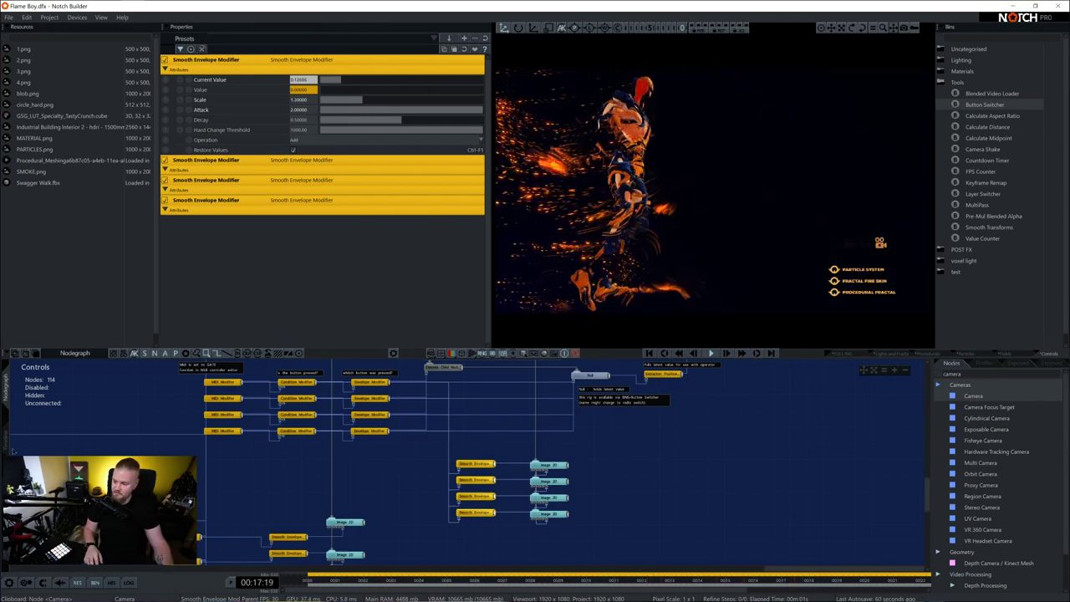
Solo the FULL RIG layer in the timeline and display its complete nodegraph.
{"action": "left_click", "coordinate": [6, 439]}
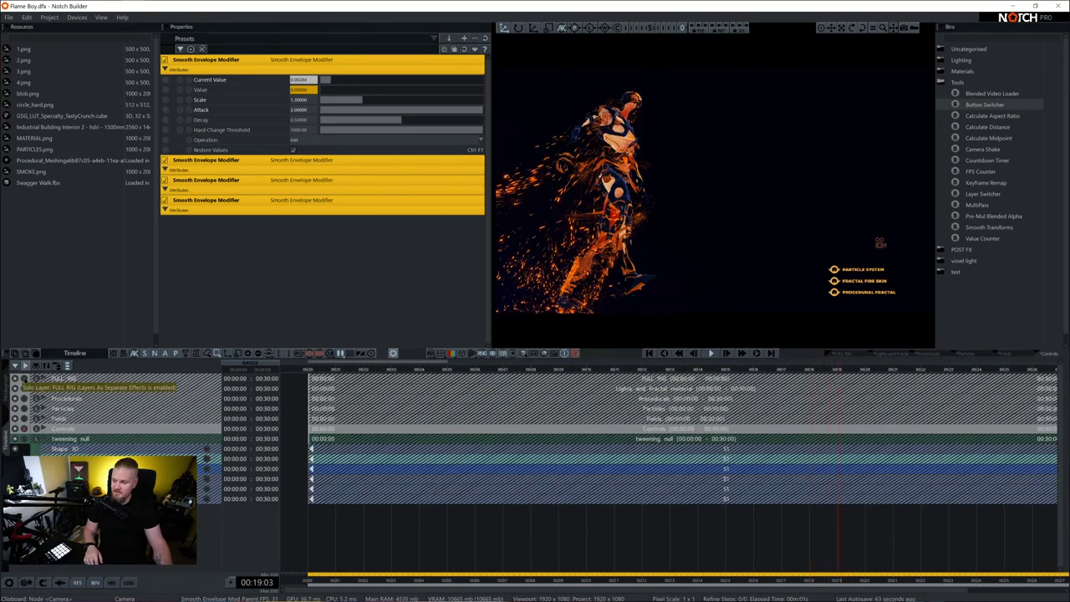
{"action": "left_click", "coordinate": [17, 378]}
{"action": "key", "text": "Tab"}
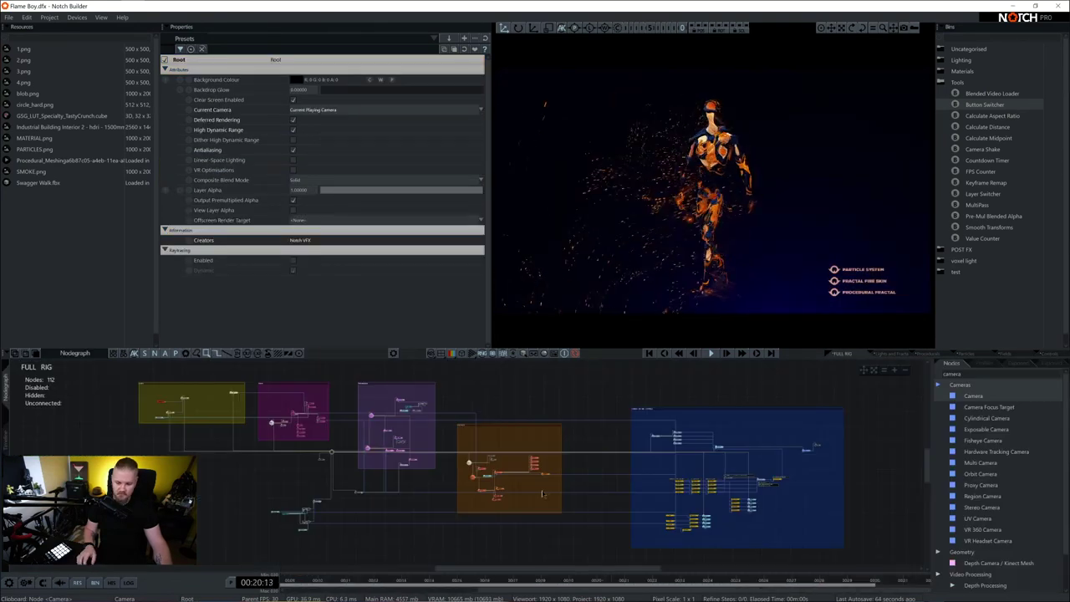
{"action": "scroll", "coordinate": [561, 488], "scroll_direction": "down", "scroll_amount": 2}
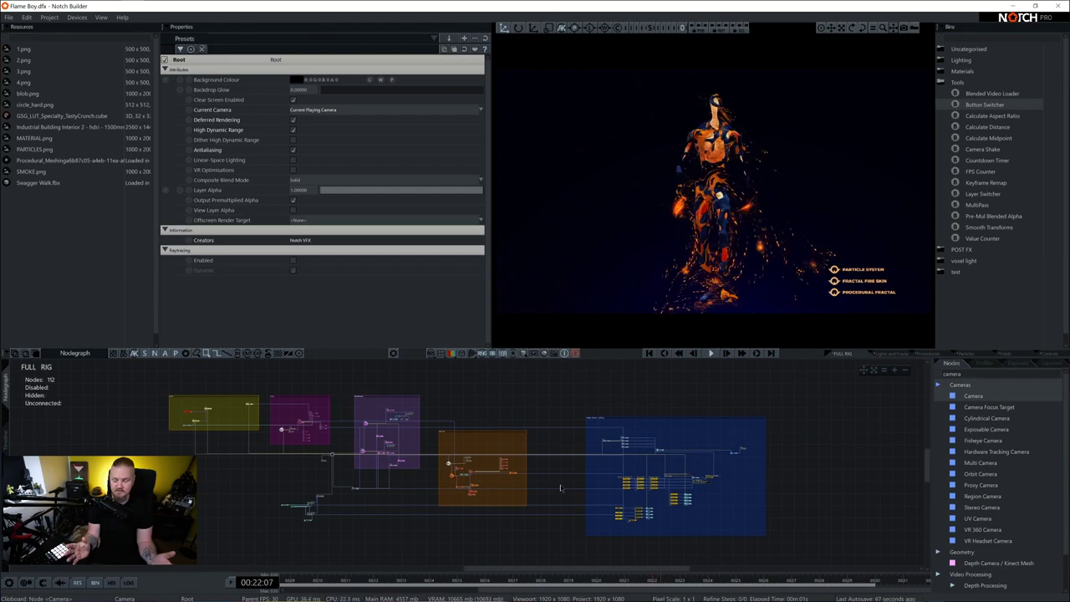